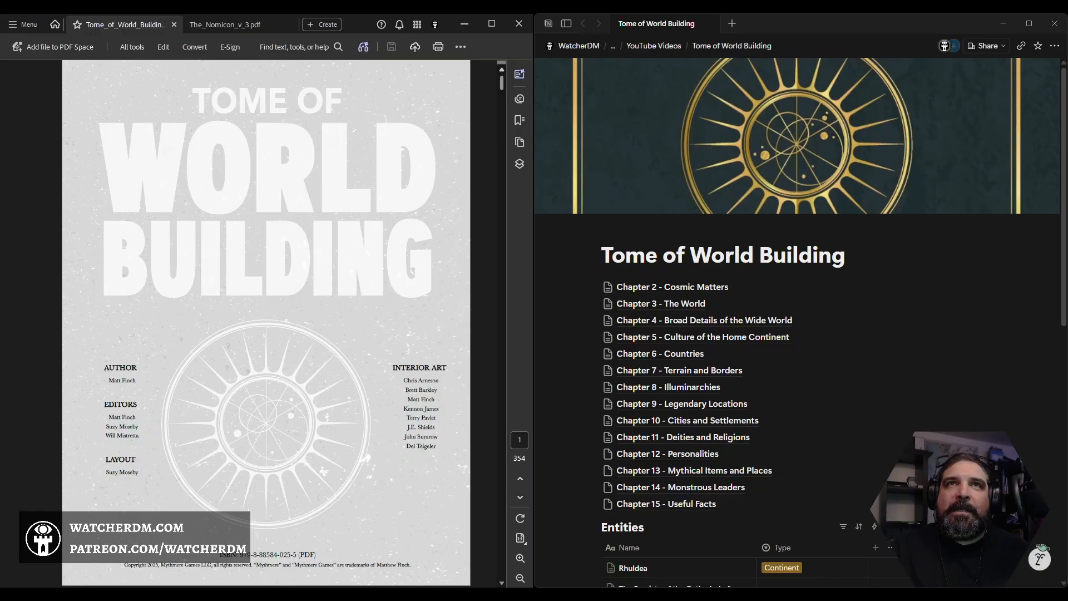
- Go from the PDF's table of contents to Chapter Twelve, Personalities, and open the Chapter 12 - Personalities notes page
{"action": "mouse_move", "coordinate": [502, 84]}
{"action": "left_mouse_down"}
{"action": "mouse_move", "coordinate": [506, 112]}
{"action": "mouse_move", "coordinate": [505, 101]}
{"action": "left_mouse_up"}
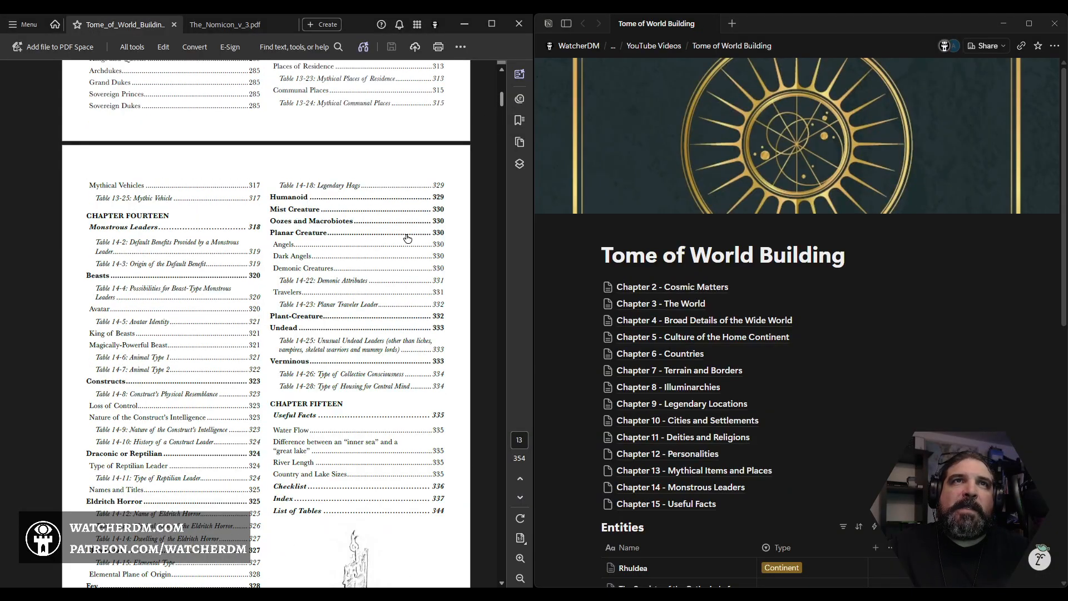
{"action": "scroll", "coordinate": [369, 236], "scroll_direction": "up", "scroll_amount": 5}
{"action": "scroll", "coordinate": [369, 236], "scroll_direction": "up", "scroll_amount": 5}
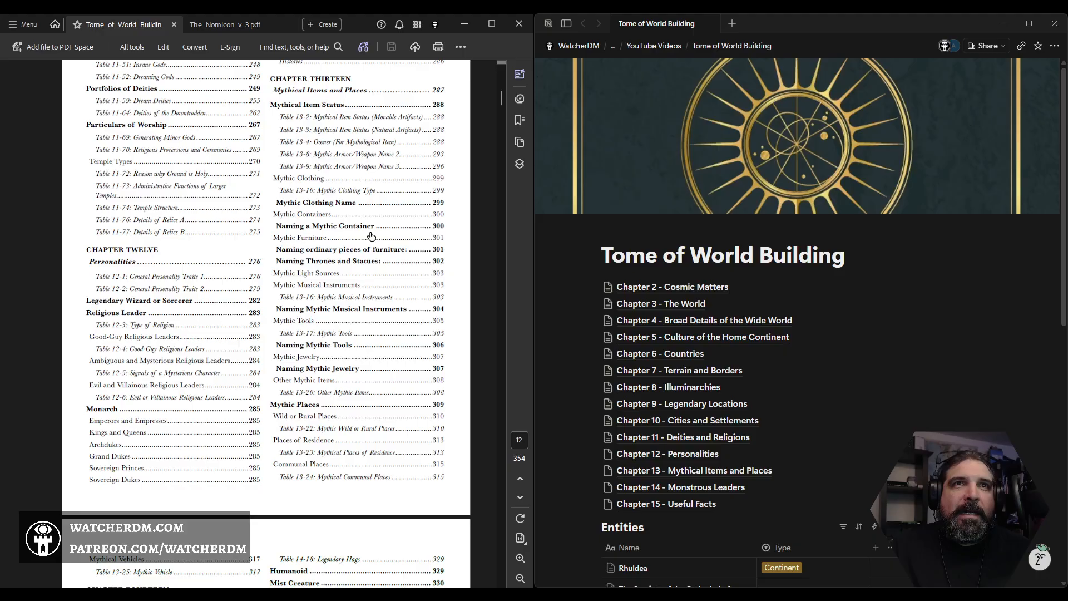
{"action": "scroll", "coordinate": [370, 232], "scroll_direction": "down", "scroll_amount": 4}
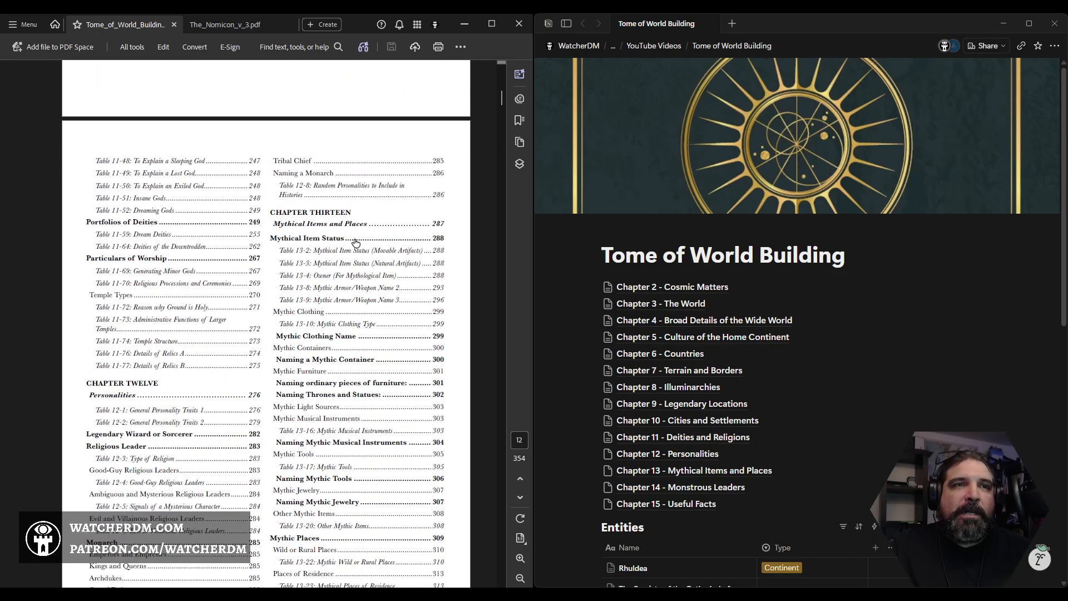
{"action": "left_click", "coordinate": [118, 252]}
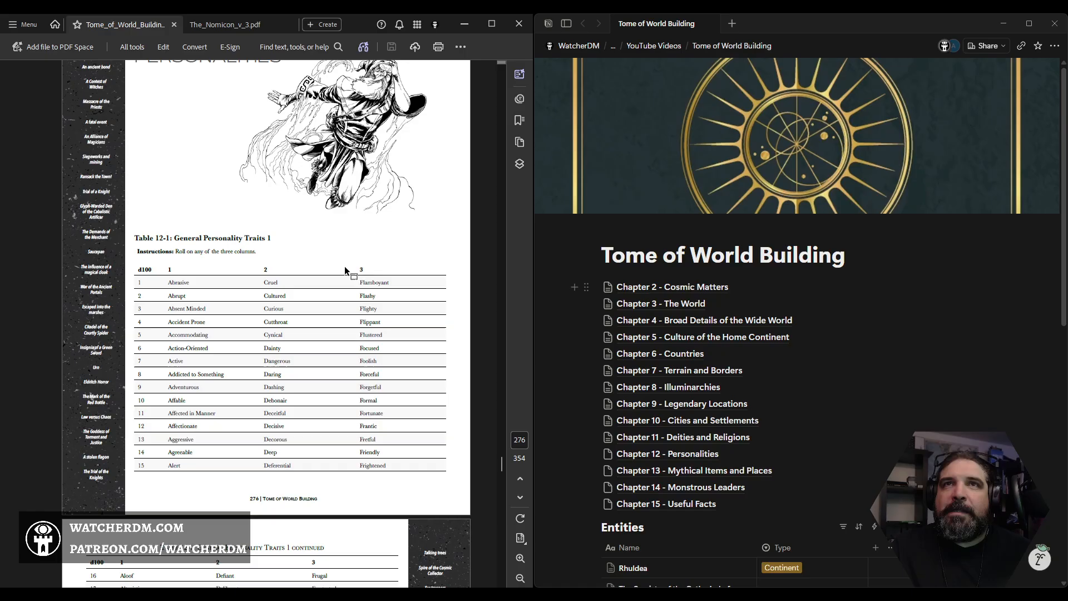
{"action": "scroll", "coordinate": [261, 240], "scroll_direction": "up", "scroll_amount": 4}
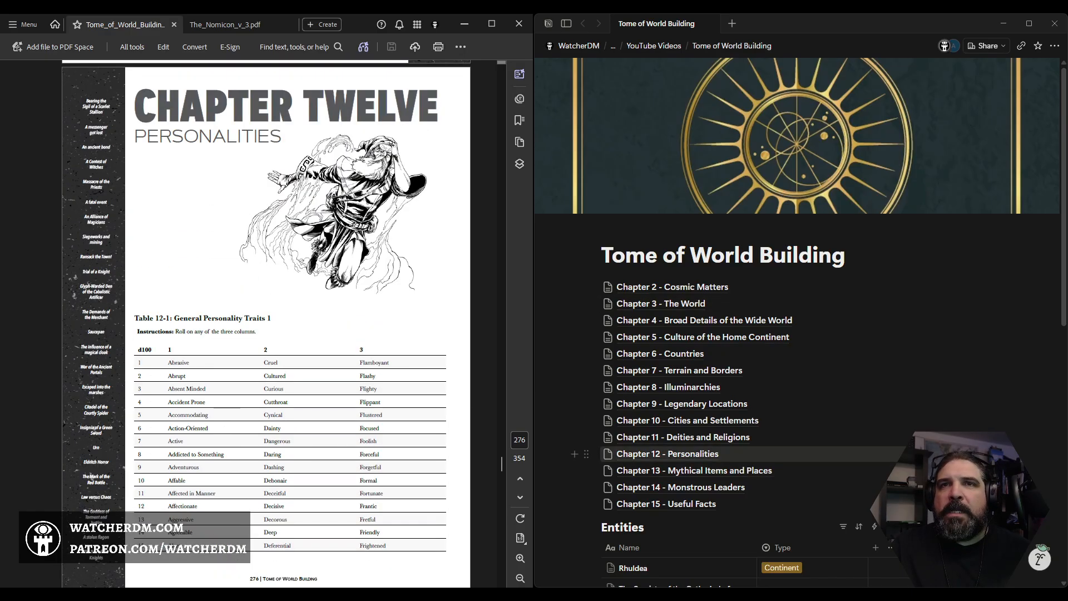
{"action": "left_click", "coordinate": [669, 454]}
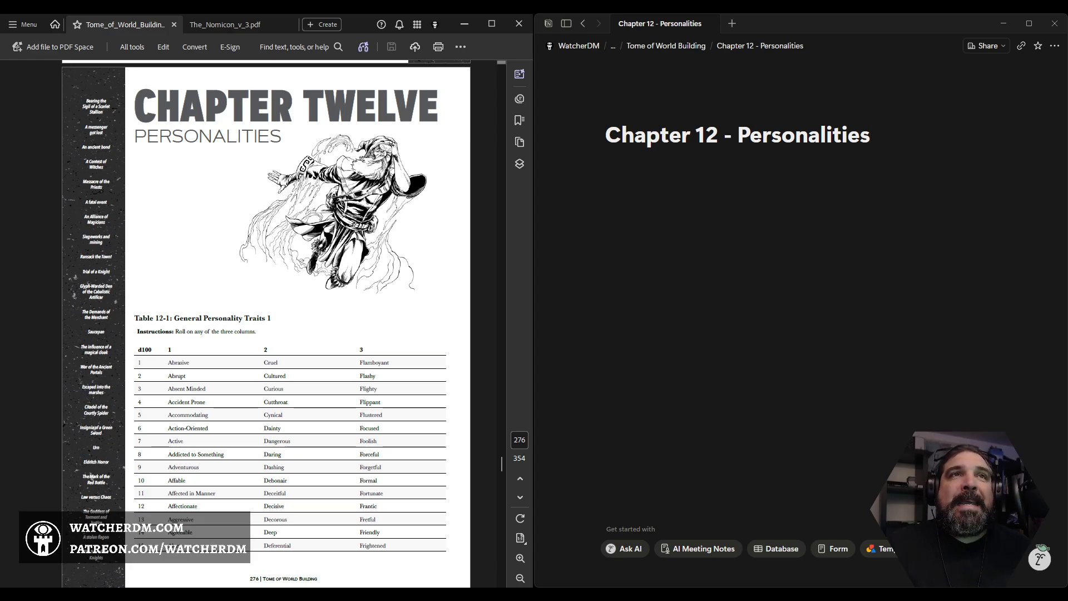
- Look through Table 12-1, General Personality Traits 1, in the PDF and return to the chapter's opening page
{"action": "scroll", "coordinate": [266, 322], "scroll_direction": "up", "scroll_amount": 10}
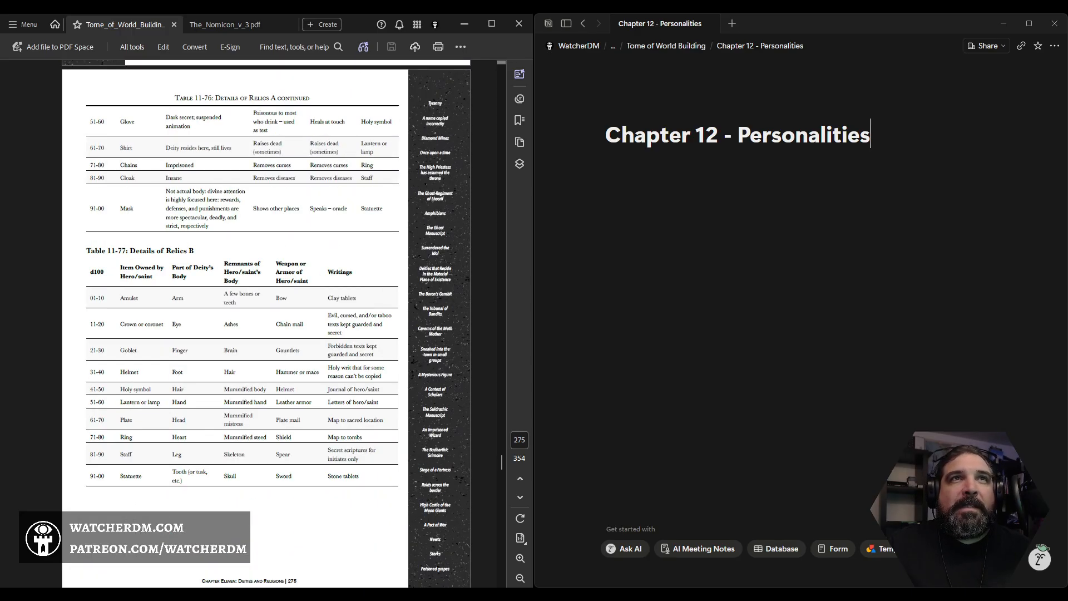
{"action": "scroll", "coordinate": [266, 323], "scroll_direction": "down", "scroll_amount": 12}
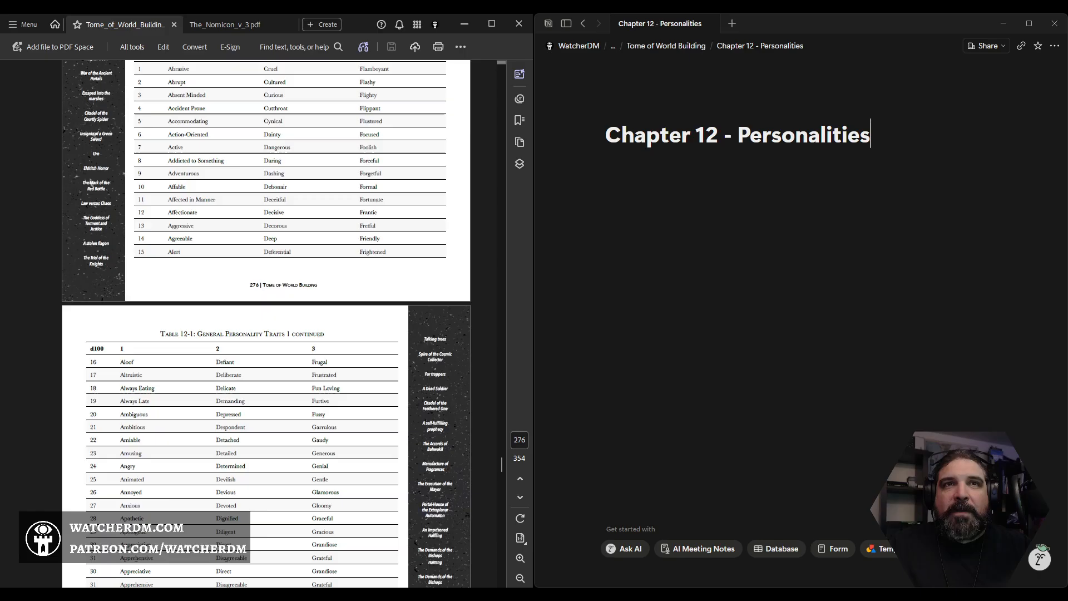
{"action": "scroll", "coordinate": [266, 322], "scroll_direction": "down", "scroll_amount": 12}
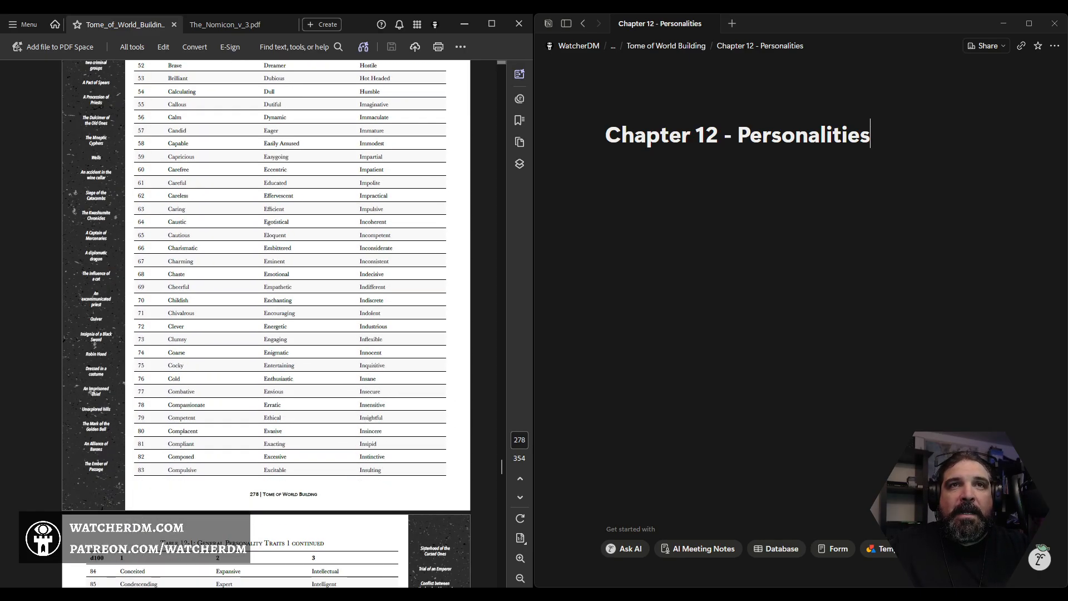
{"action": "scroll", "coordinate": [266, 323], "scroll_direction": "down", "scroll_amount": 3}
{"action": "scroll", "coordinate": [266, 322], "scroll_direction": "up", "scroll_amount": 9}
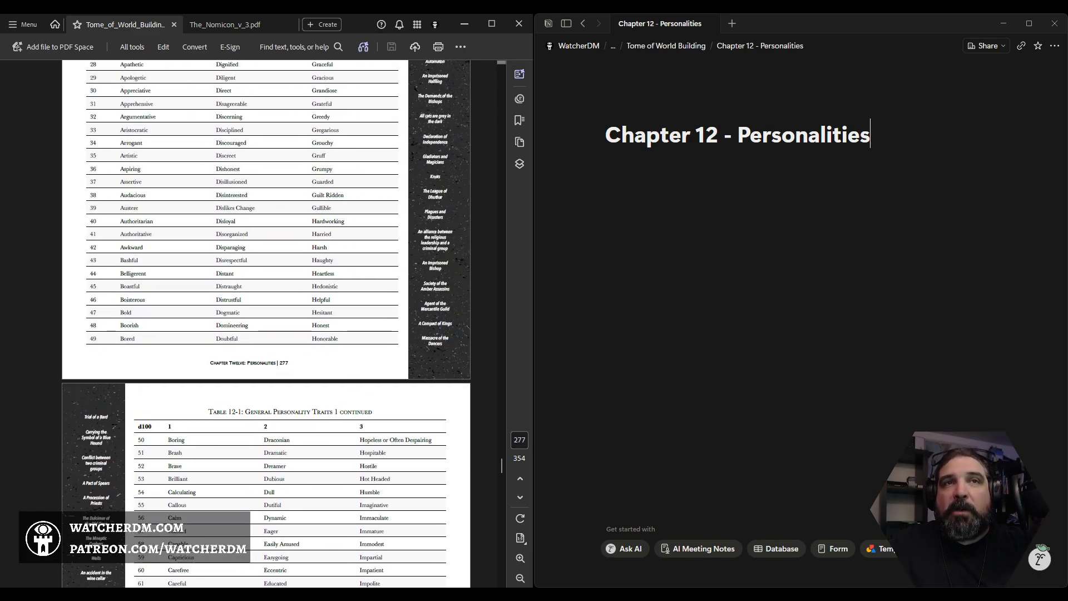
{"action": "scroll", "coordinate": [266, 323], "scroll_direction": "up", "scroll_amount": 15}
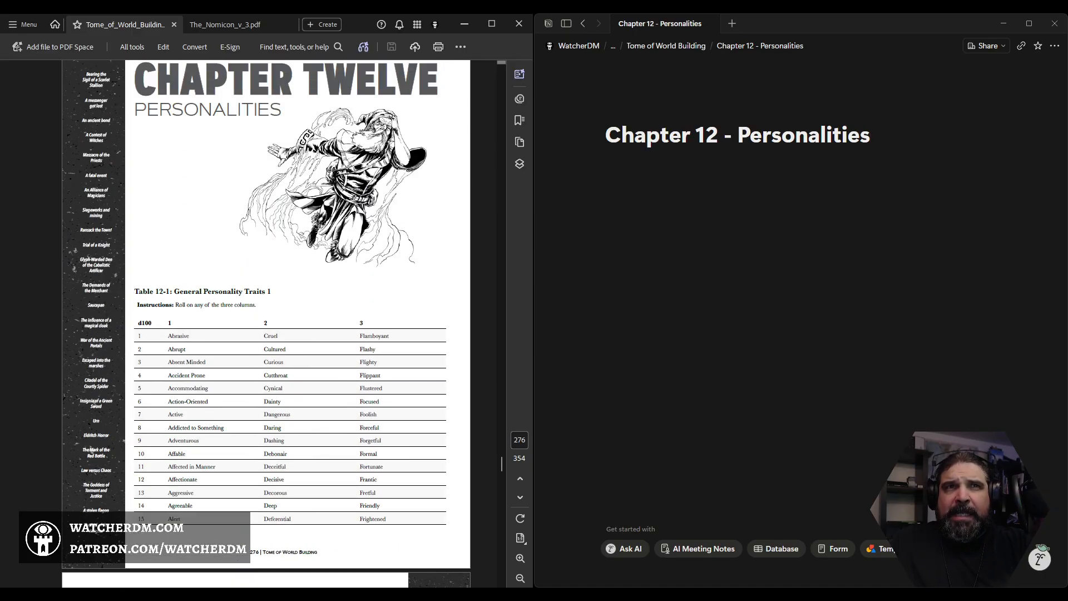
{"action": "scroll", "coordinate": [266, 323], "scroll_direction": "up", "scroll_amount": 3}
{"action": "scroll", "coordinate": [266, 322], "scroll_direction": "down", "scroll_amount": 2}
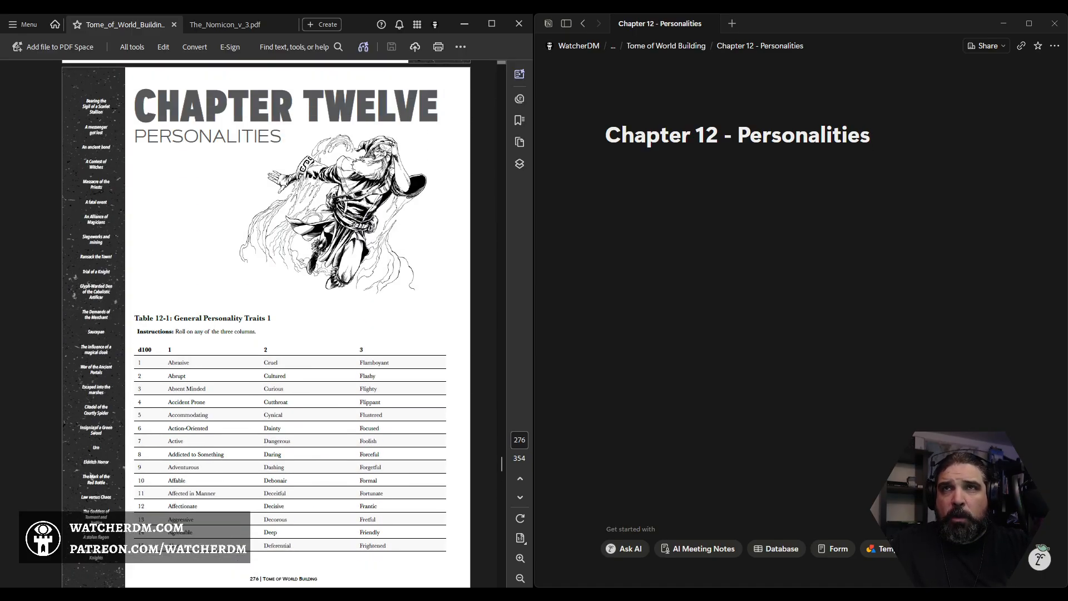
- Add "Gurgo the Goblin Chieftain" as a level-2 heading on the Chapter 12 notes page, with an empty line below
{"action": "left_click", "coordinate": [773, 203]}
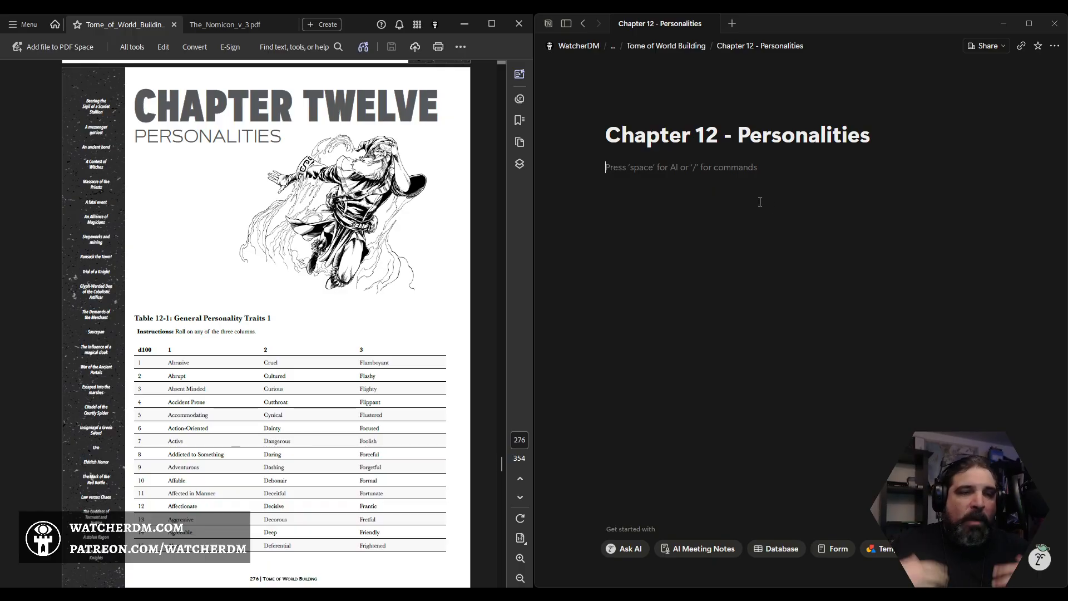
{"action": "type", "text": "Gurgo the H"}
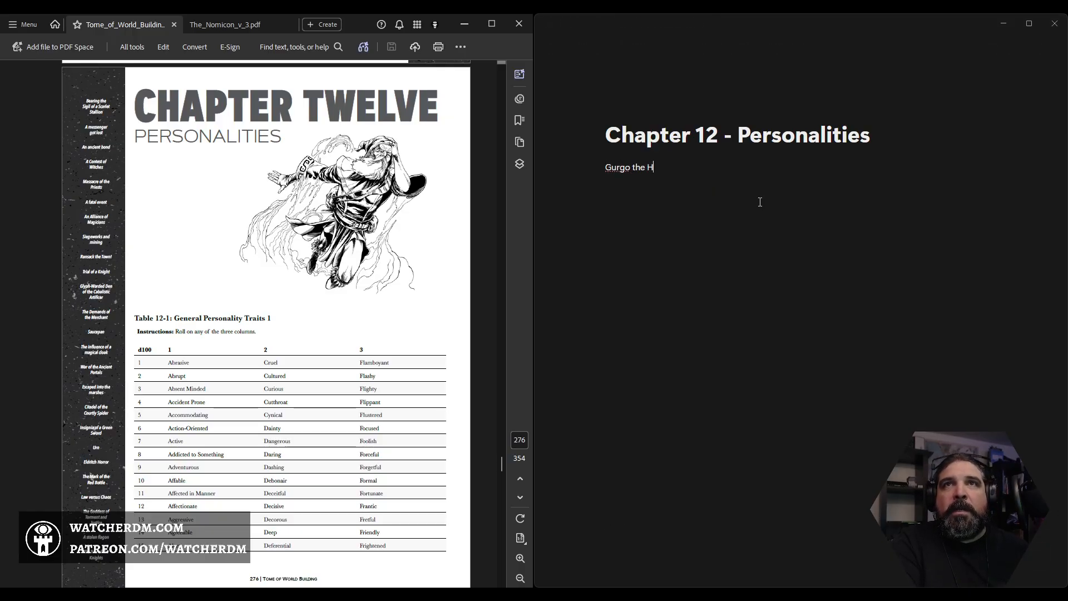
{"action": "key", "text": "BackSpace"}
{"action": "type", "text": "Goblin Chieftain"}
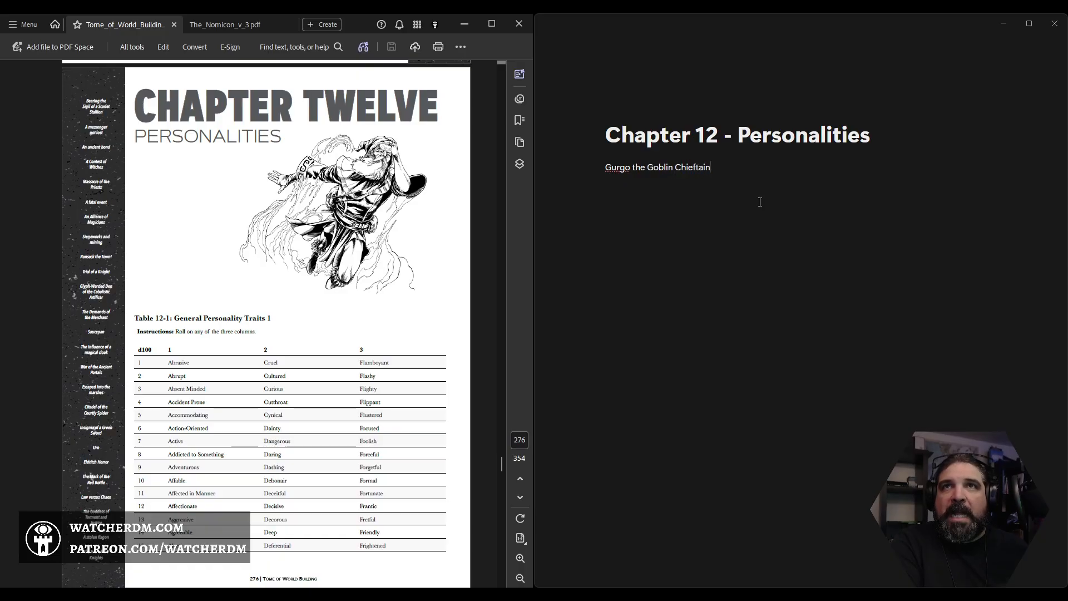
{"action": "key", "text": "Return"}
{"action": "key", "text": "Up"}
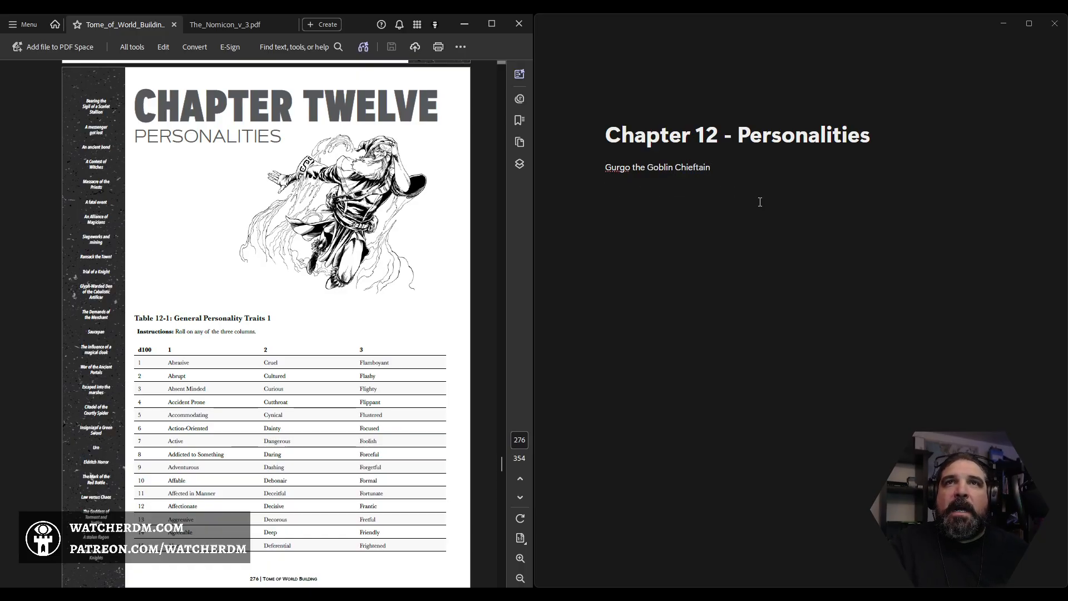
{"action": "type", "text": "##"}
{"action": "key", "text": "Down"}
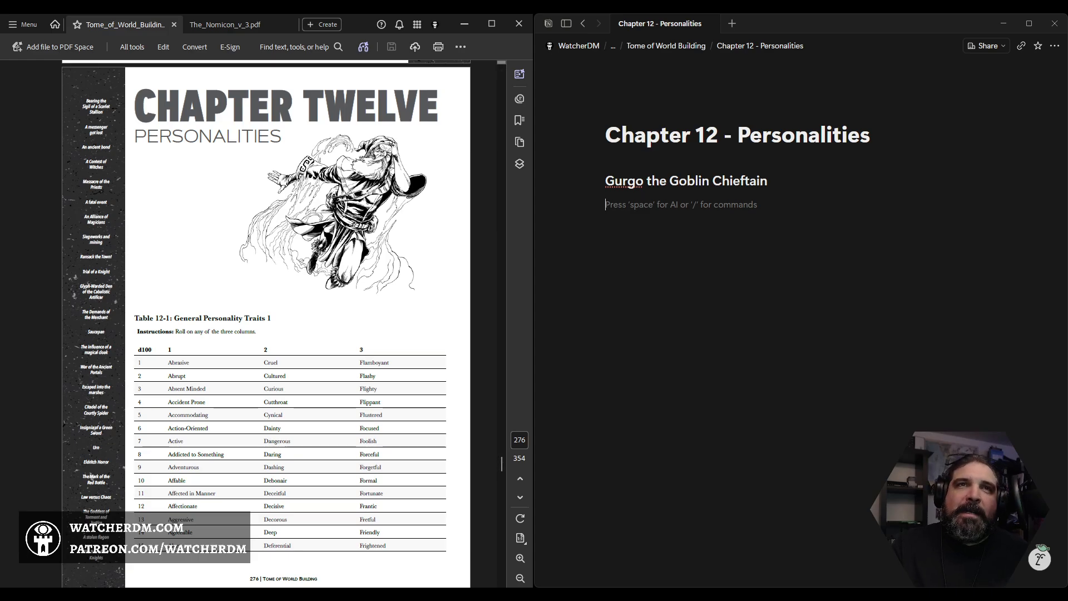
- Copy the row 8 traits "Addicted to Something Daring Forceful" from Table 12-1 and paste them under the Gurgo heading
{"action": "scroll", "coordinate": [266, 324], "scroll_direction": "up", "scroll_amount": 2}
{"action": "scroll", "coordinate": [266, 323], "scroll_direction": "down", "scroll_amount": 5}
{"action": "scroll", "coordinate": [266, 323], "scroll_direction": "down", "scroll_amount": 4}
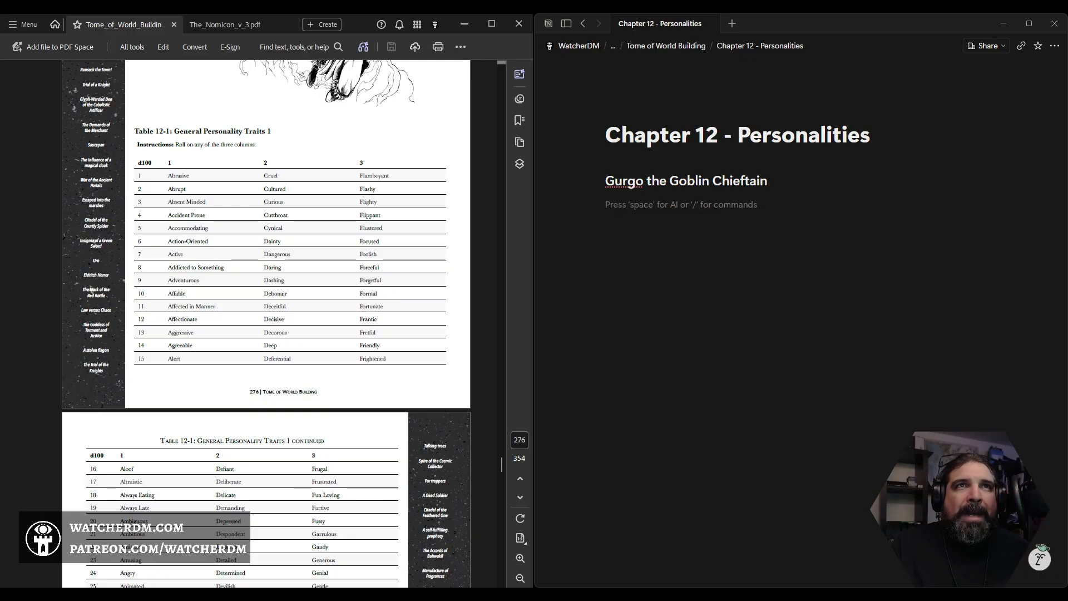
{"action": "scroll", "coordinate": [266, 323], "scroll_direction": "down", "scroll_amount": 20}
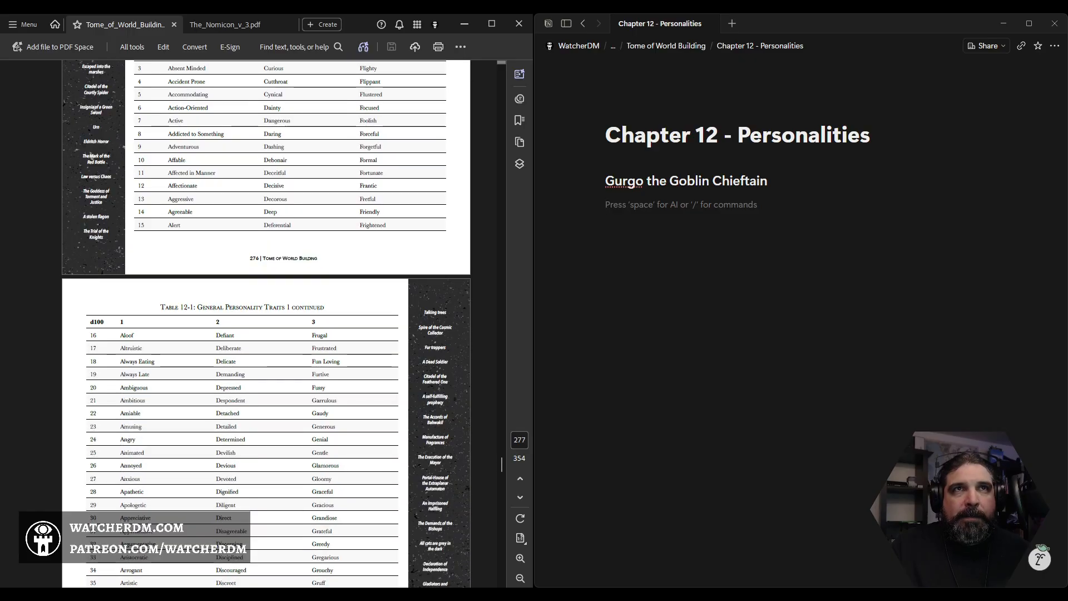
{"action": "scroll", "coordinate": [266, 324], "scroll_direction": "down", "scroll_amount": 4}
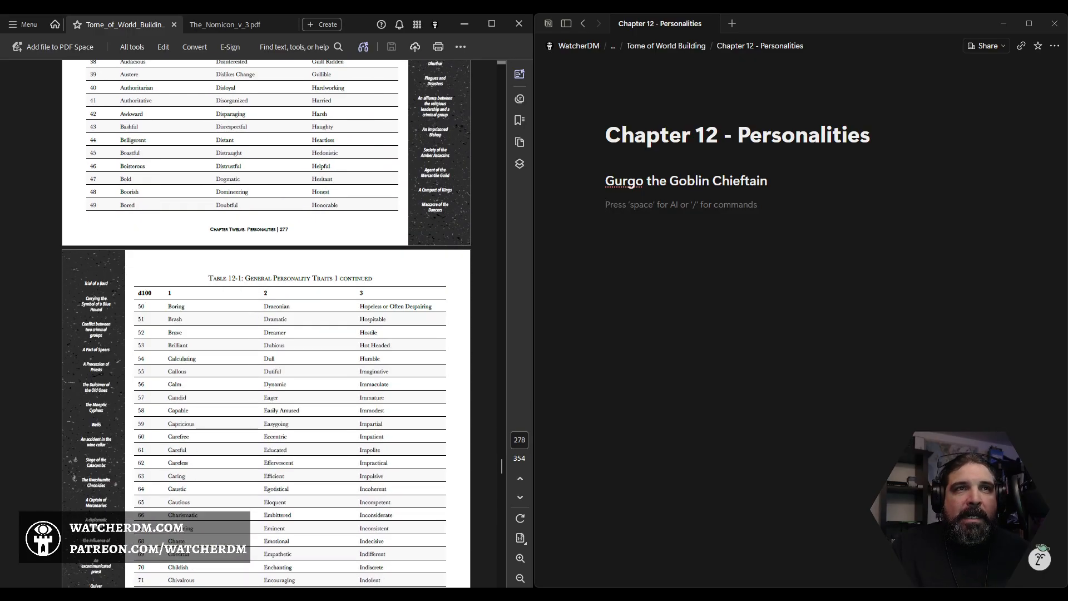
{"action": "scroll", "coordinate": [266, 324], "scroll_direction": "down", "scroll_amount": 18}
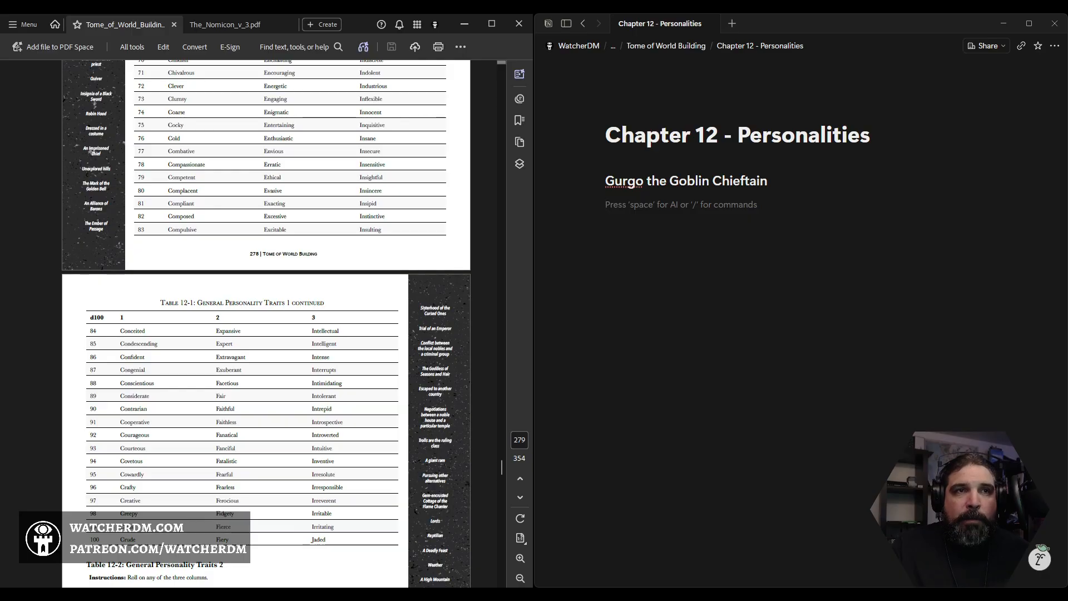
{"action": "scroll", "coordinate": [266, 324], "scroll_direction": "up", "scroll_amount": 20}
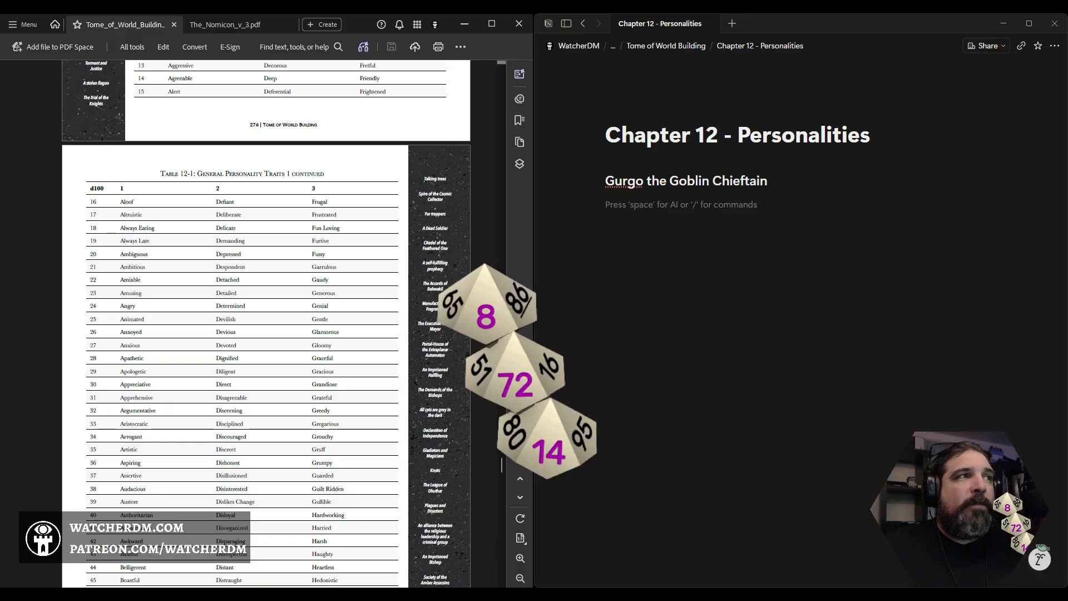
{"action": "scroll", "coordinate": [266, 322], "scroll_direction": "up", "scroll_amount": 5}
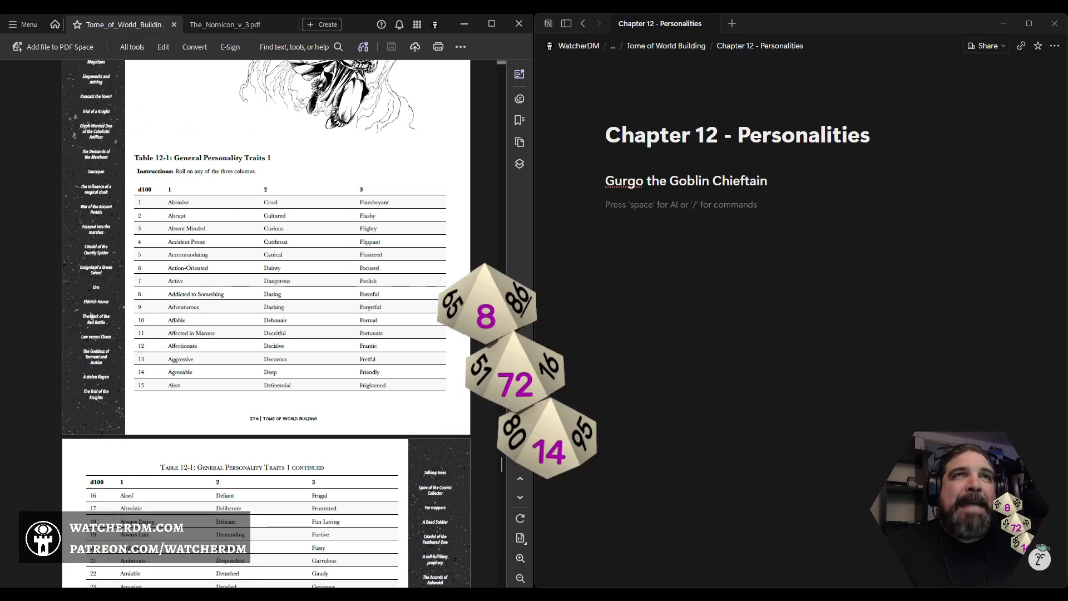
{"action": "left_click_drag", "start_coordinate": [167, 293], "coordinate": [392, 295]}
{"action": "key", "text": "ctrl+c"}
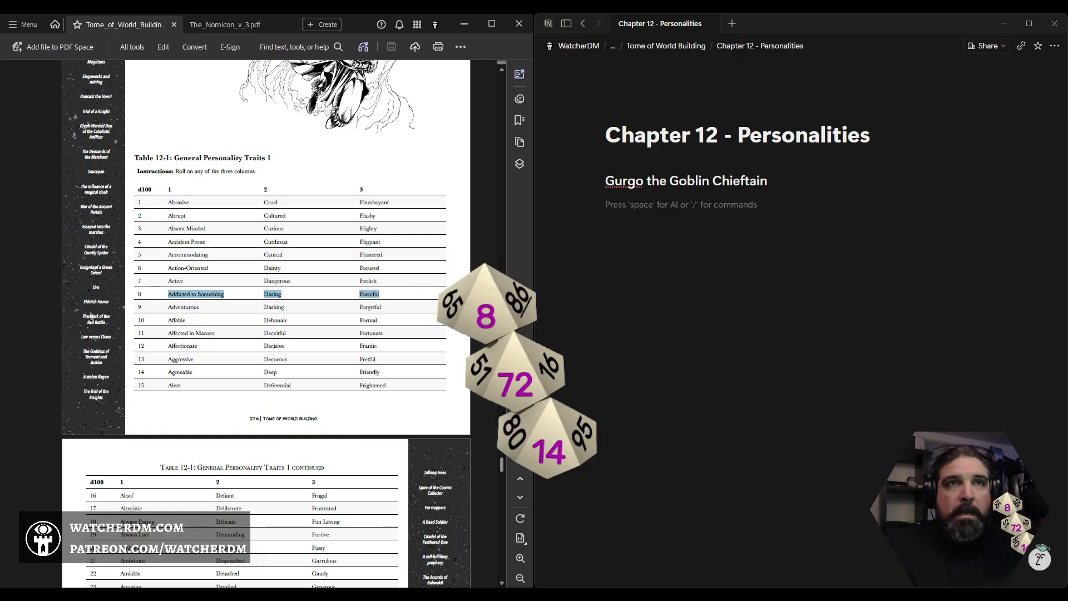
{"action": "left_click", "coordinate": [662, 232]}
{"action": "key", "text": "ctrl+v"}
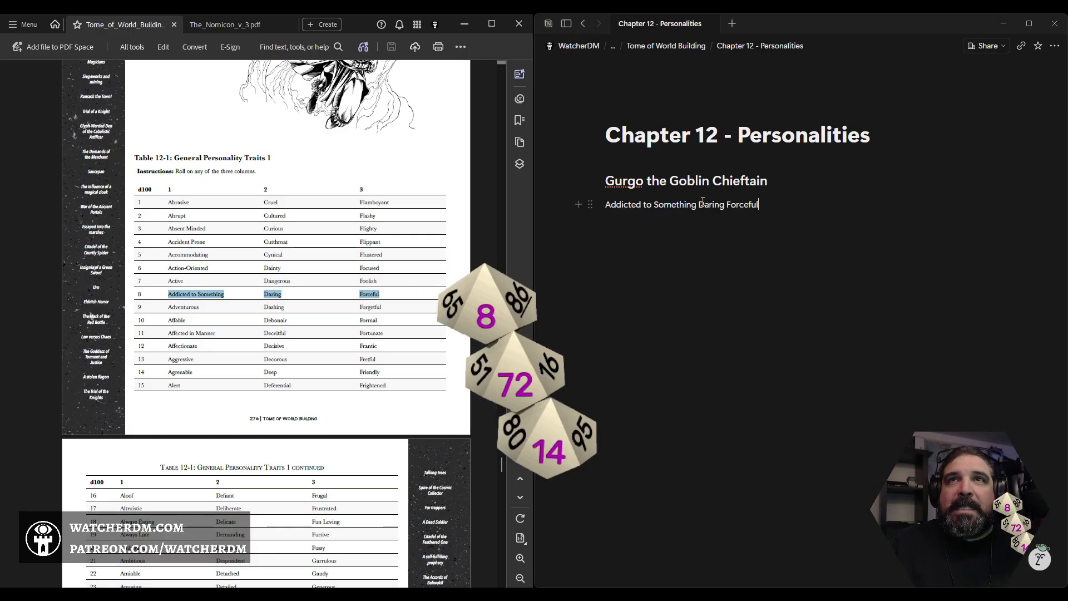
- Turn the pasted row 8 traits into a bulleted list with Addicted to Something, Daring and Forceful as separate items
{"action": "left_click", "coordinate": [700, 204]}
{"action": "key", "text": "Home"}
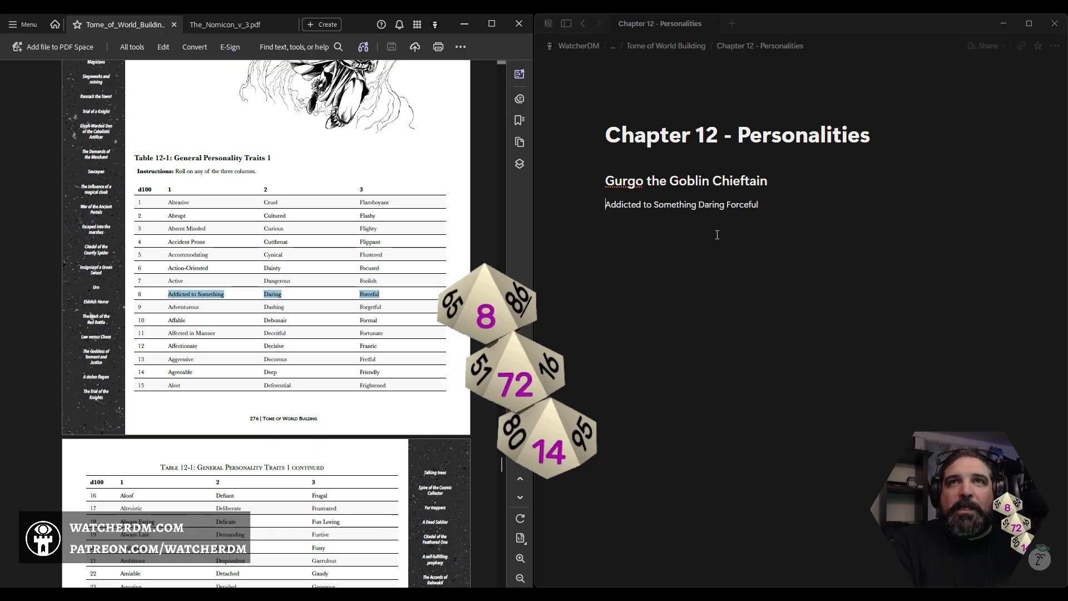
{"action": "type", "text": "-"}
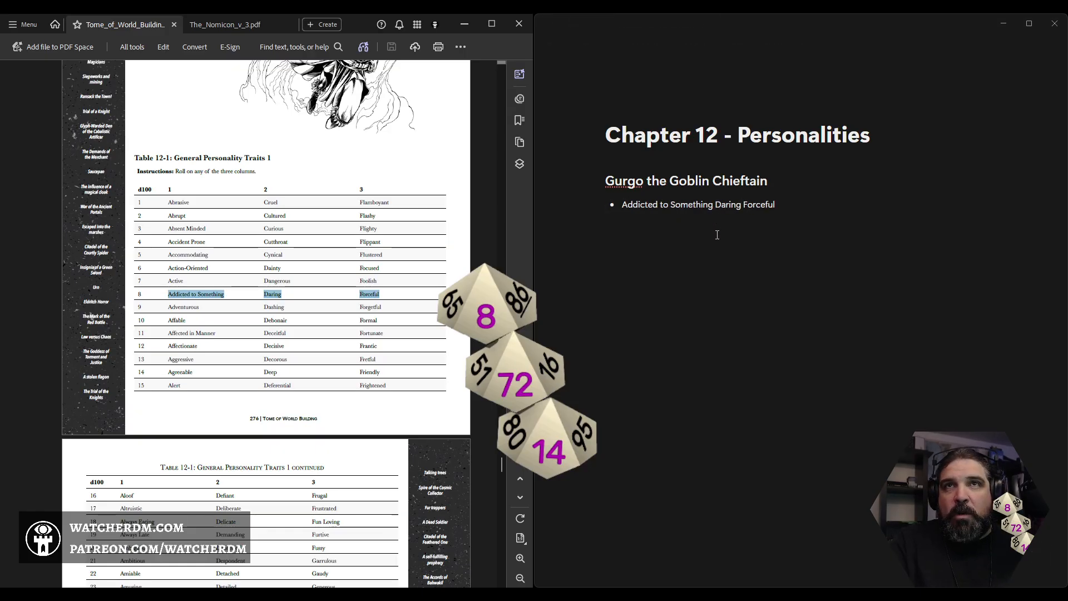
{"action": "key", "text": "ctrl+Right"}
{"action": "key", "text": "ctrl+Right"}
{"action": "key", "text": "ctrl+Right"}
{"action": "key", "text": "Return"}
{"action": "key", "text": "Return"}
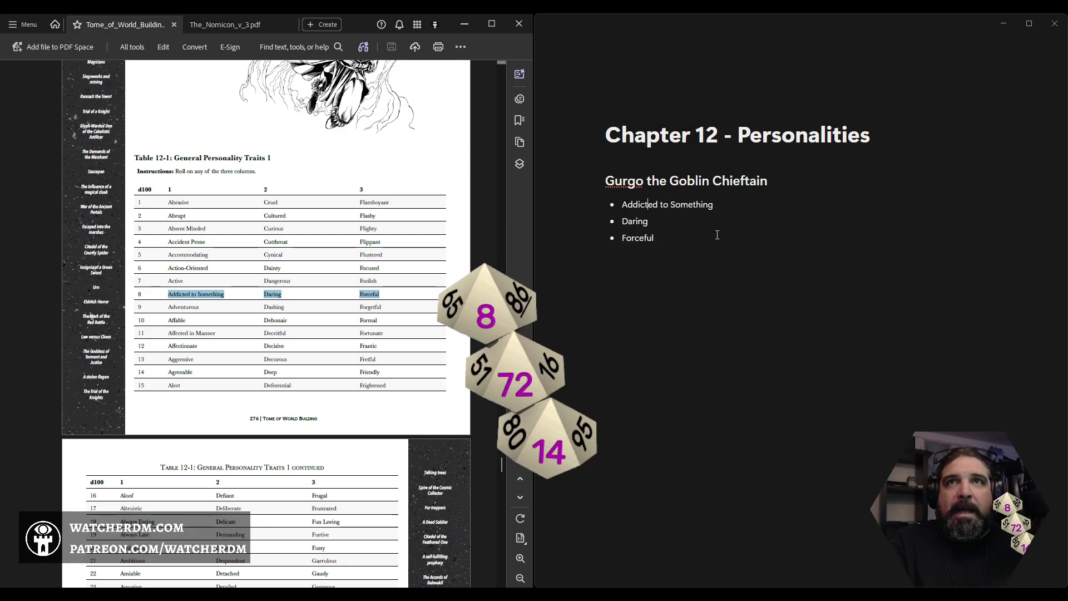
- Insert a level-3 heading "8" above the trait list and start an empty text line below the list
{"action": "key", "text": "Up"}
{"action": "key", "text": "End"}
{"action": "key", "text": "Return"}
{"action": "type", "text": "# 8"}
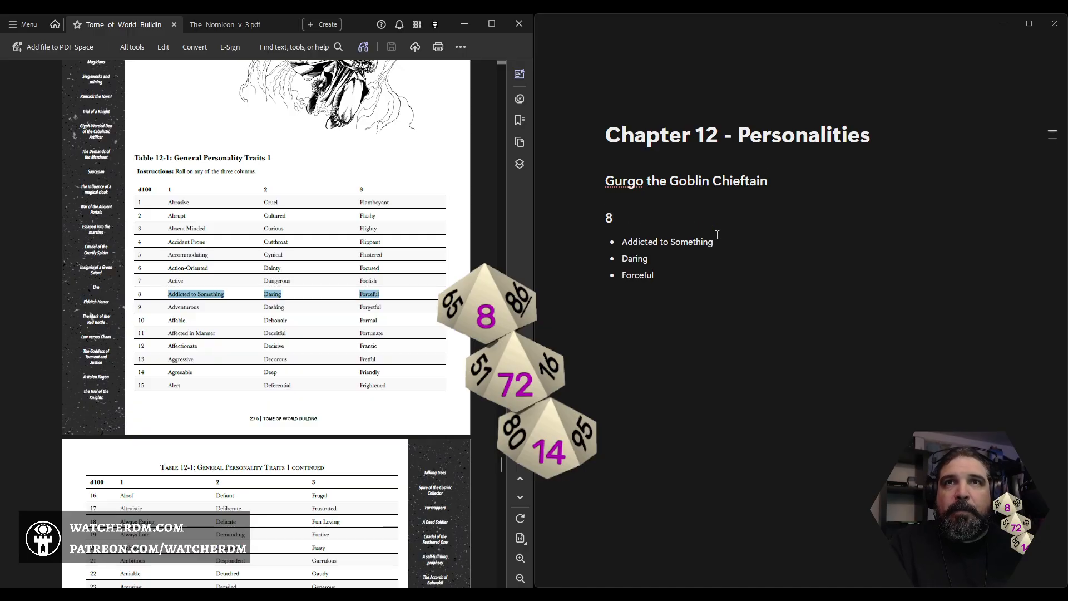
{"action": "key", "text": "Return"}
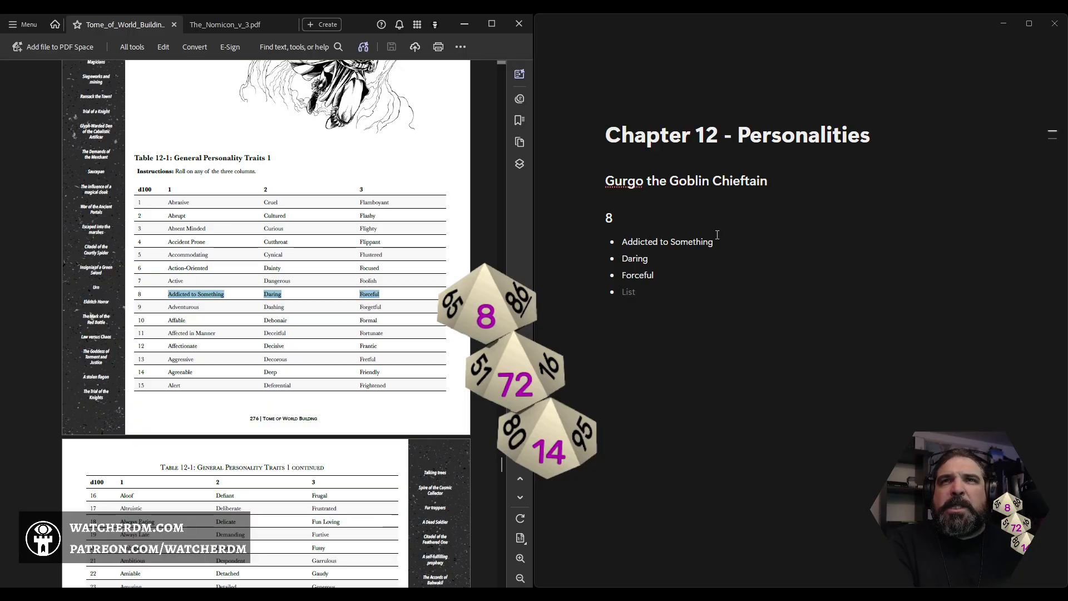
{"action": "key", "text": "Return"}
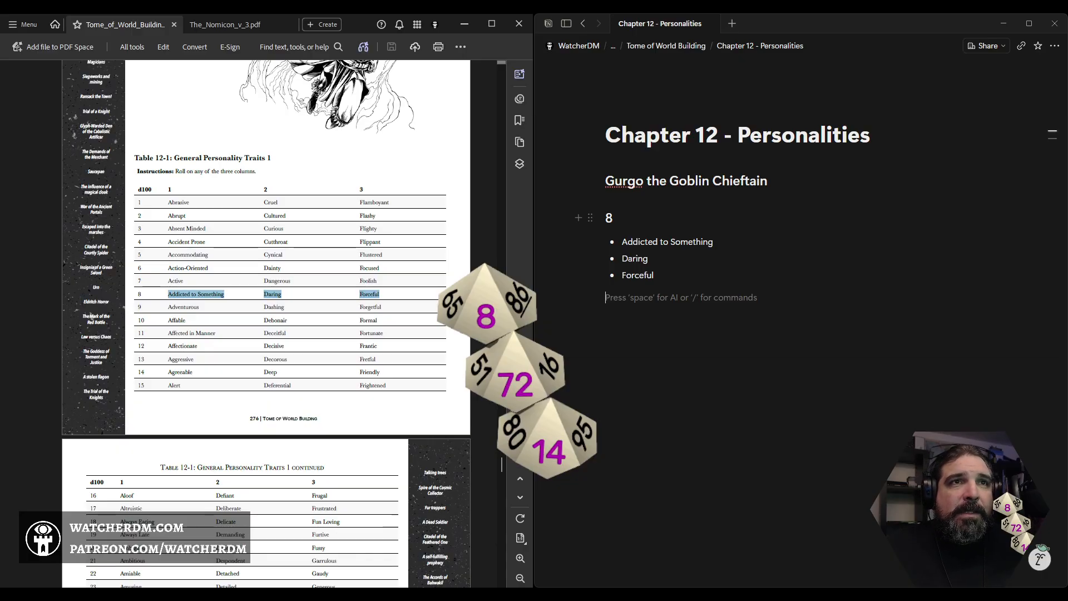
- Add a level-3 heading "14" below the list and paste the row 14 traits "Agreeable Deep Friendly" from Table 12-1 beneath it
{"action": "left_click_drag", "start_coordinate": [167, 372], "coordinate": [389, 376]}
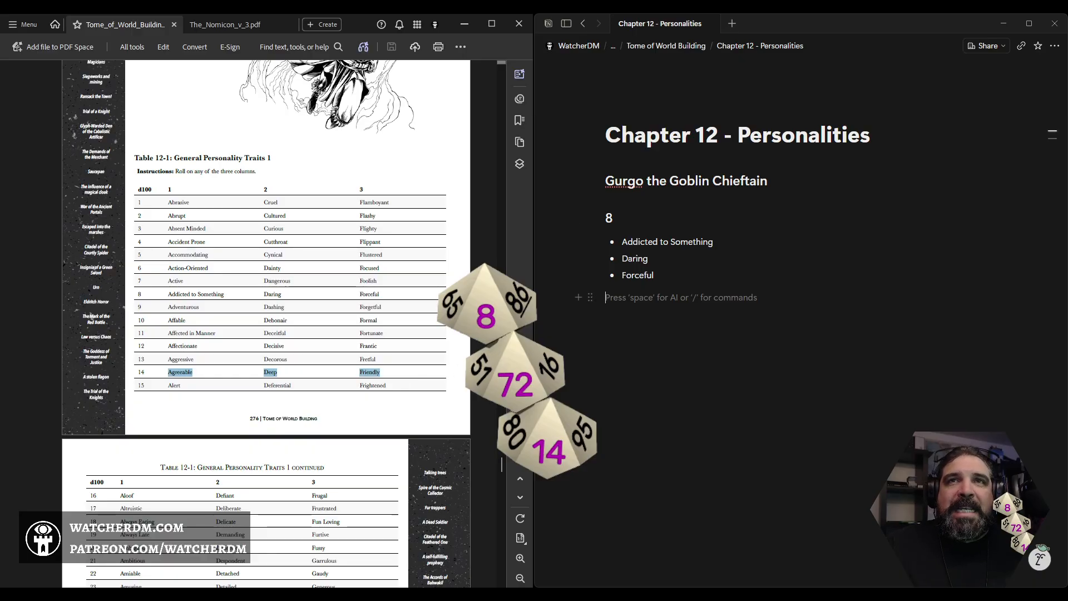
{"action": "type", "text": "6"}
{"action": "key", "text": "BackSpace"}
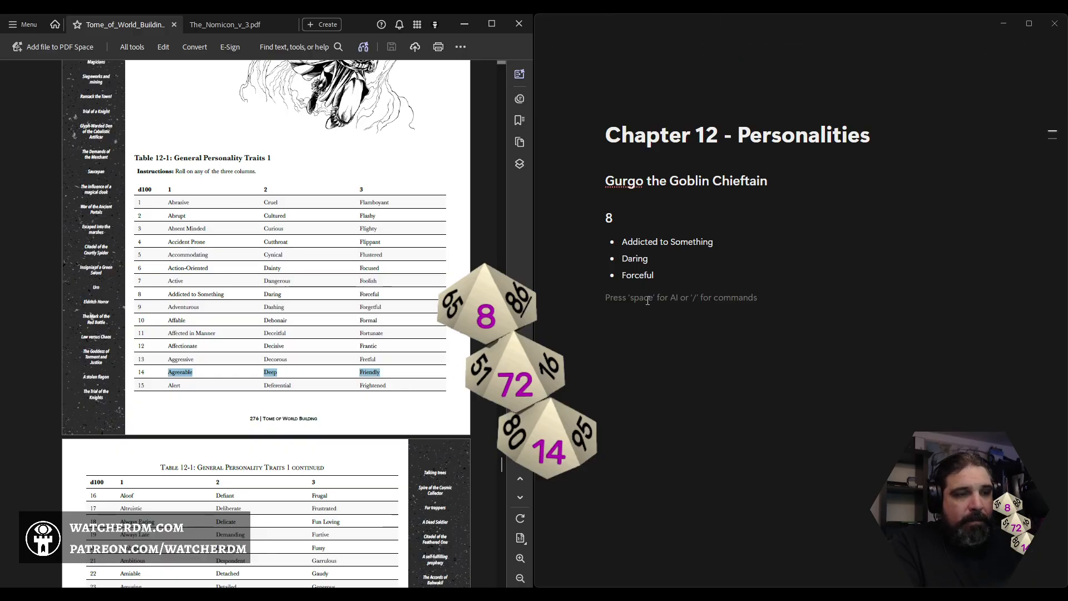
{"action": "type", "text": "### 1"}
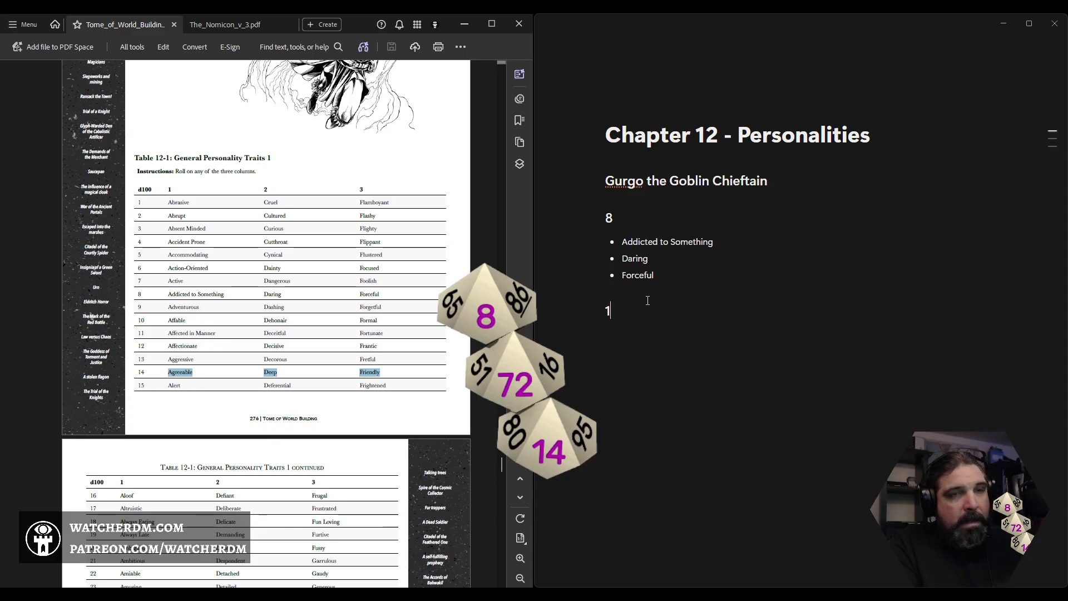
{"action": "type", "text": "4"}
{"action": "key", "text": "Return"}
{"action": "key", "text": "ctrl+v"}
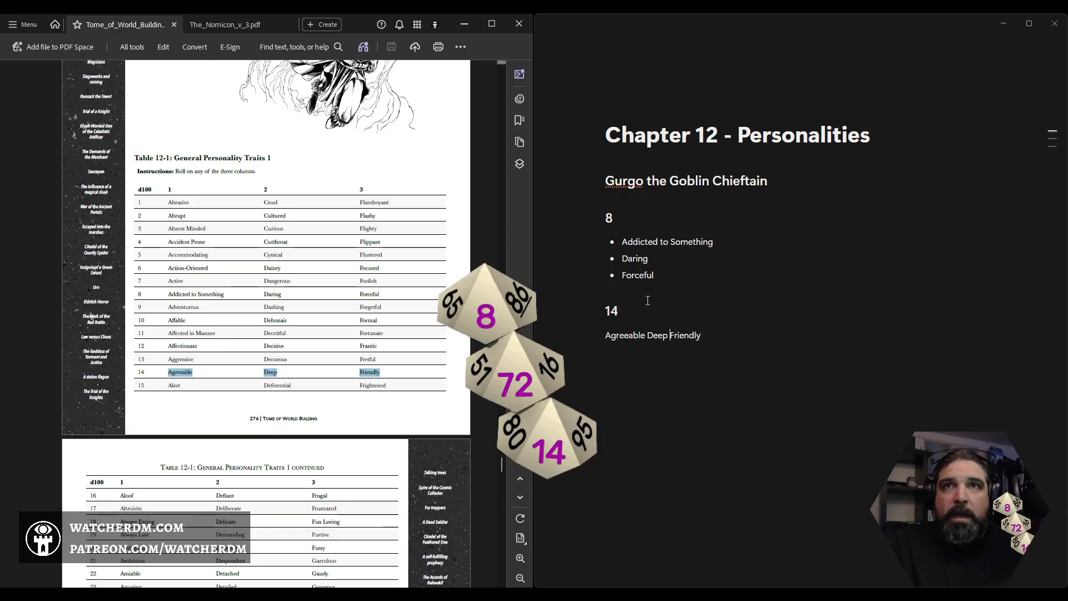
- Turn the pasted row 14 traits into a bulleted list with Agreeable, Deep and Friendly as separate items
{"action": "key", "text": "Home"}
{"action": "type", "text": "-"}
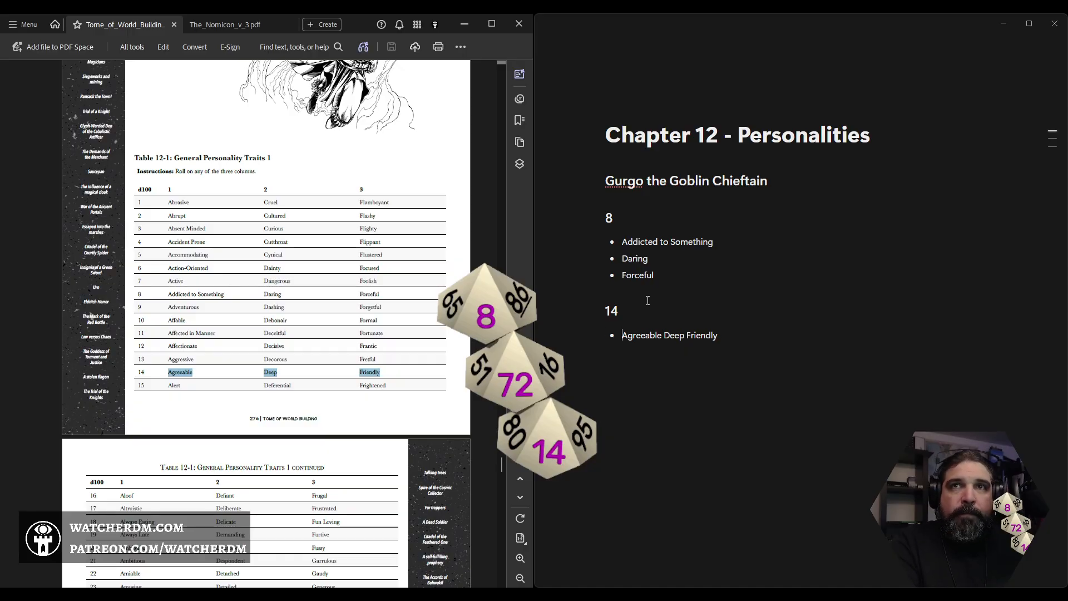
{"action": "key", "text": "ctrl+Right"}
{"action": "key", "text": "Return"}
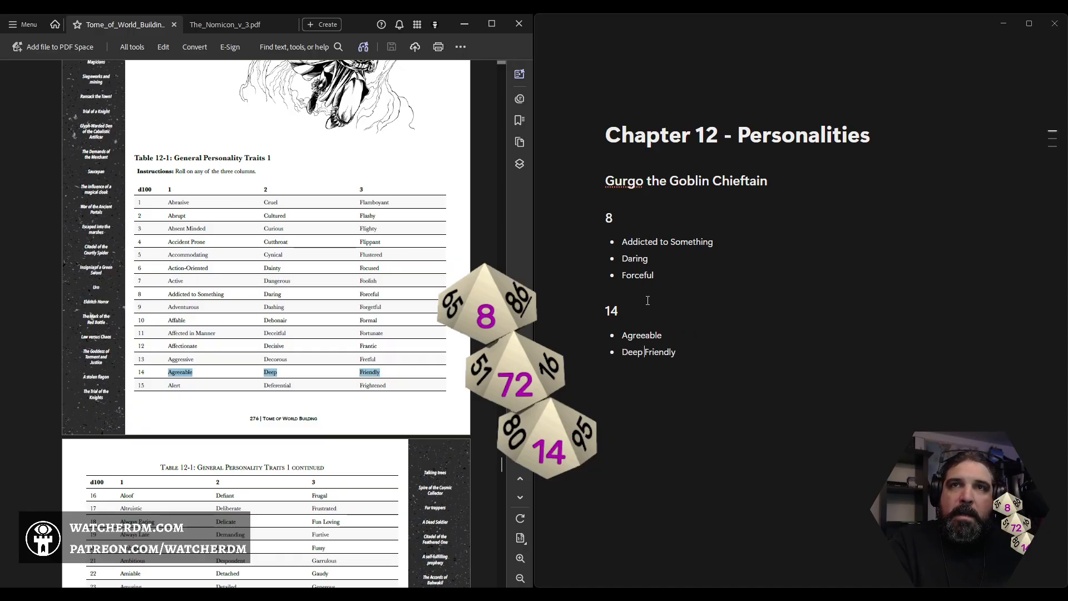
{"action": "key", "text": "ctrl+Right"}
{"action": "key", "text": "Return"}
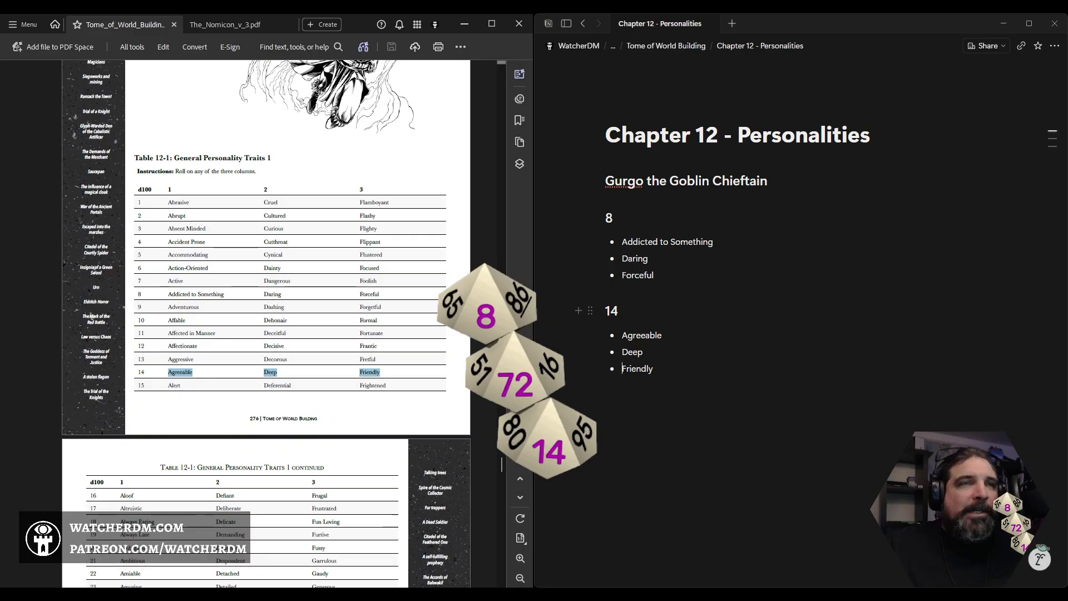
- Copy the row 72 traits "Clever Energetic Industrious" from Table 12-1 and add a level-3 heading "72" below the row 14 list
{"action": "scroll", "coordinate": [266, 322], "scroll_direction": "down", "scroll_amount": 15}
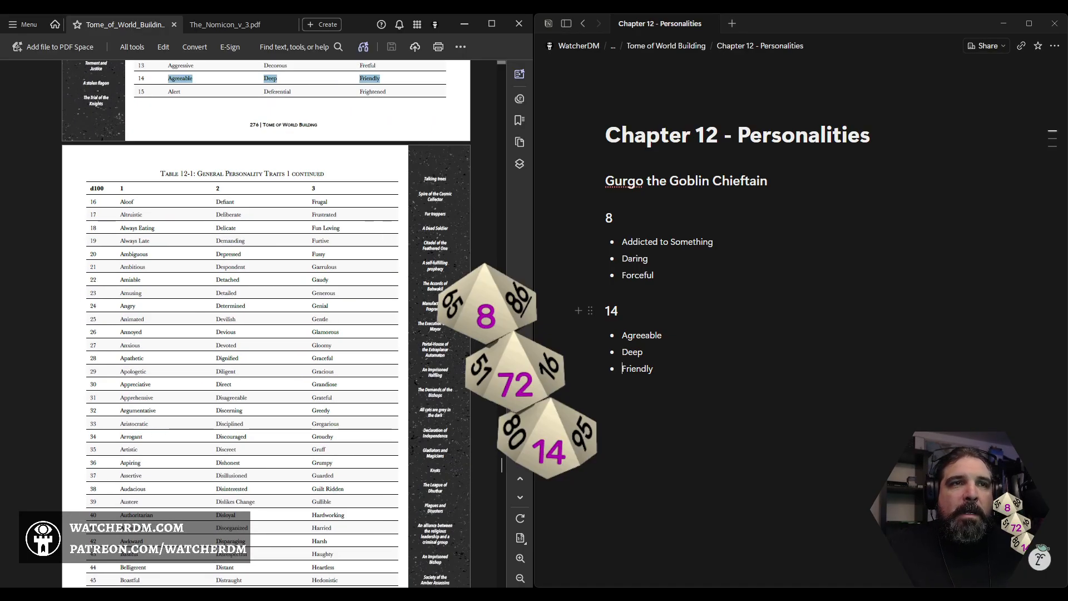
{"action": "scroll", "coordinate": [266, 322], "scroll_direction": "up", "scroll_amount": 1}
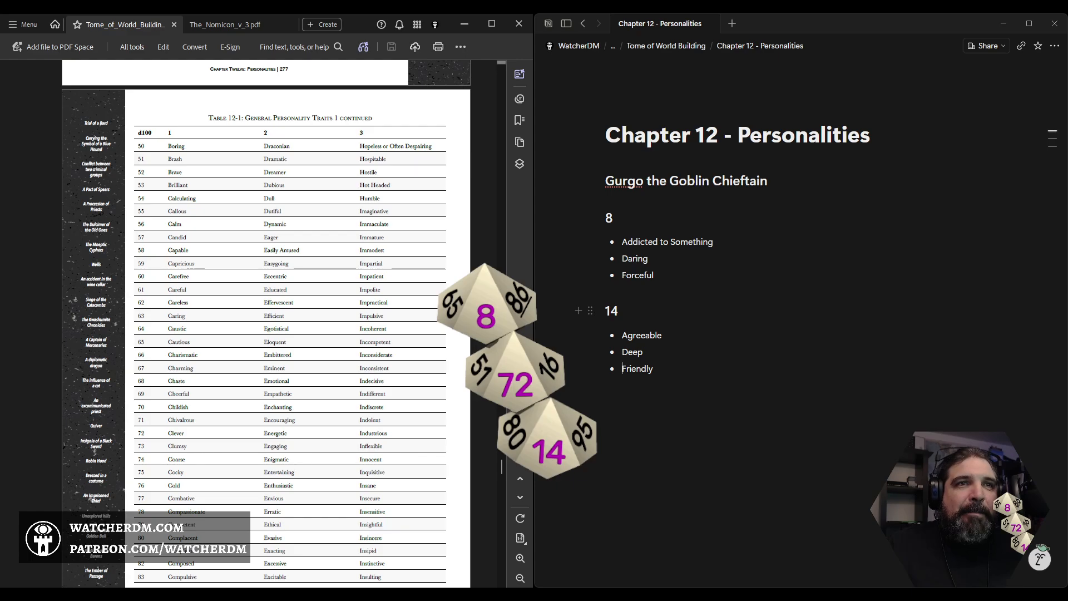
{"action": "left_click_drag", "start_coordinate": [168, 433], "coordinate": [388, 433]}
{"action": "key", "text": "ctrl+c"}
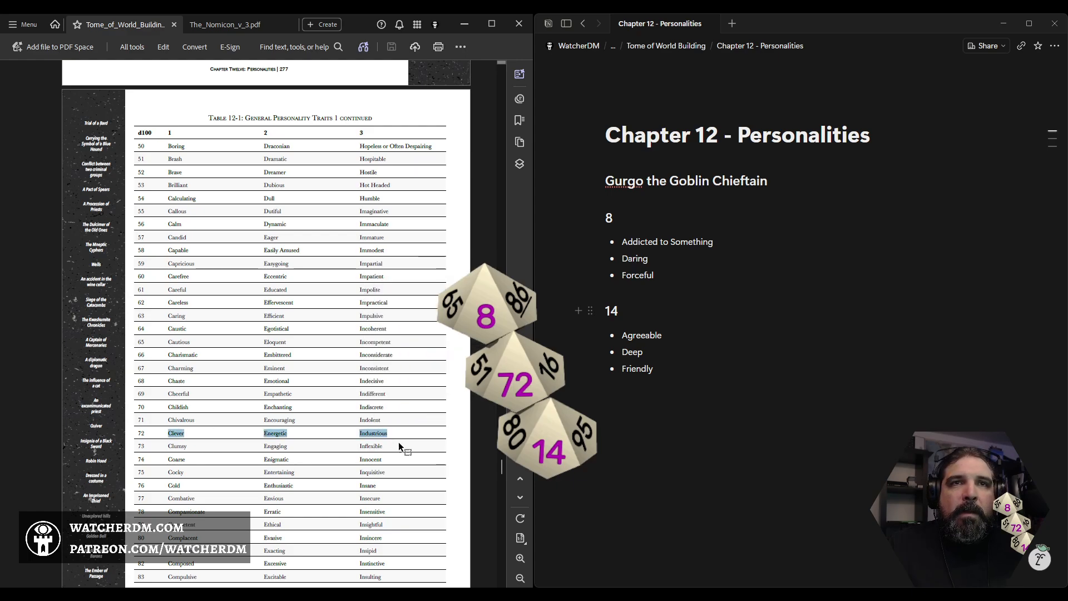
{"action": "left_click", "coordinate": [681, 391]}
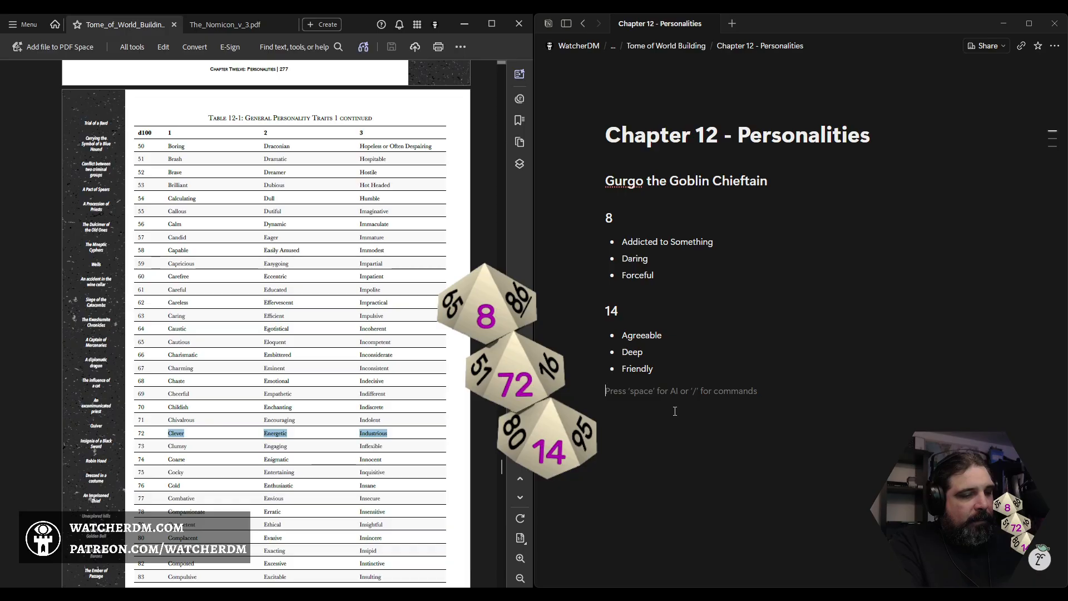
{"action": "type", "text": "72"}
{"action": "key", "text": "Return"}
{"action": "key", "text": "Up"}
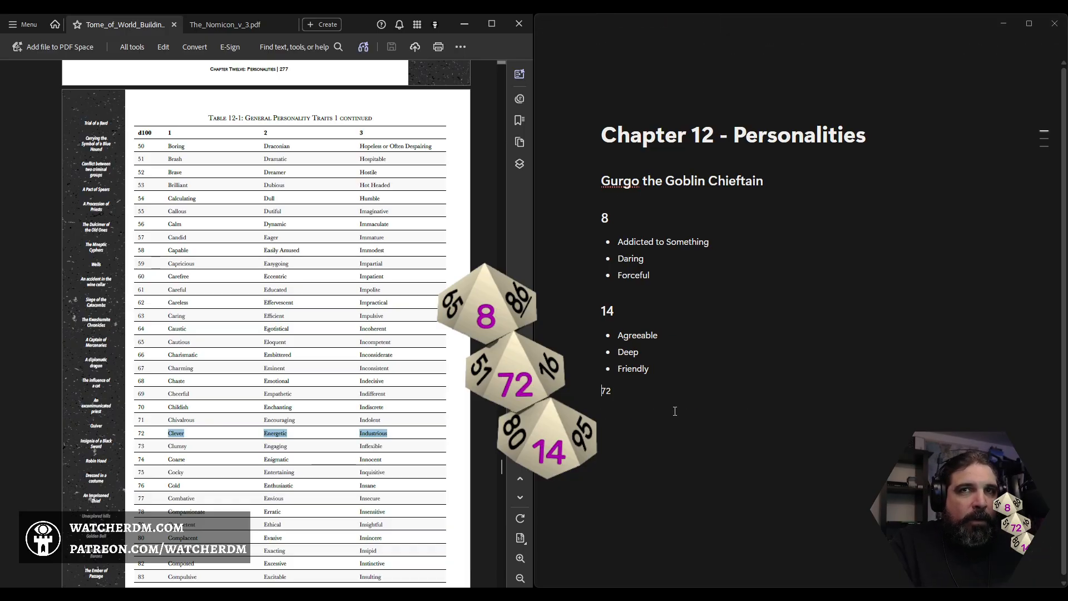
{"action": "type", "text": "###"}
{"action": "key", "text": "Return"}
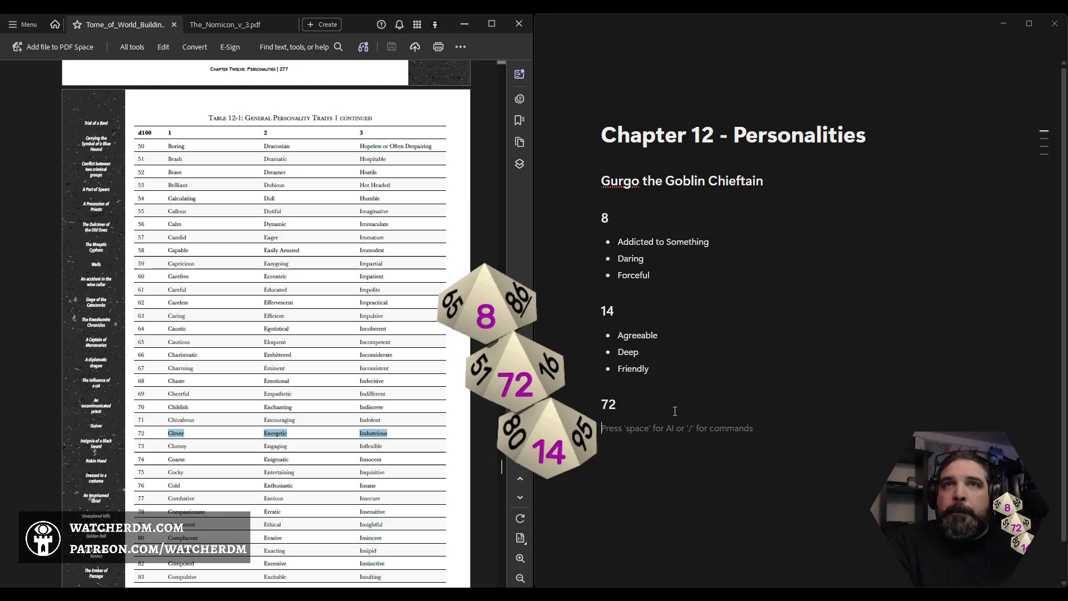
- Paste the copied traits under heading 72 as a bulleted list with Clever, Energetic and Industrious as separate items
{"action": "type", "text": "-"}
{"action": "key", "text": "ctrl+v"}
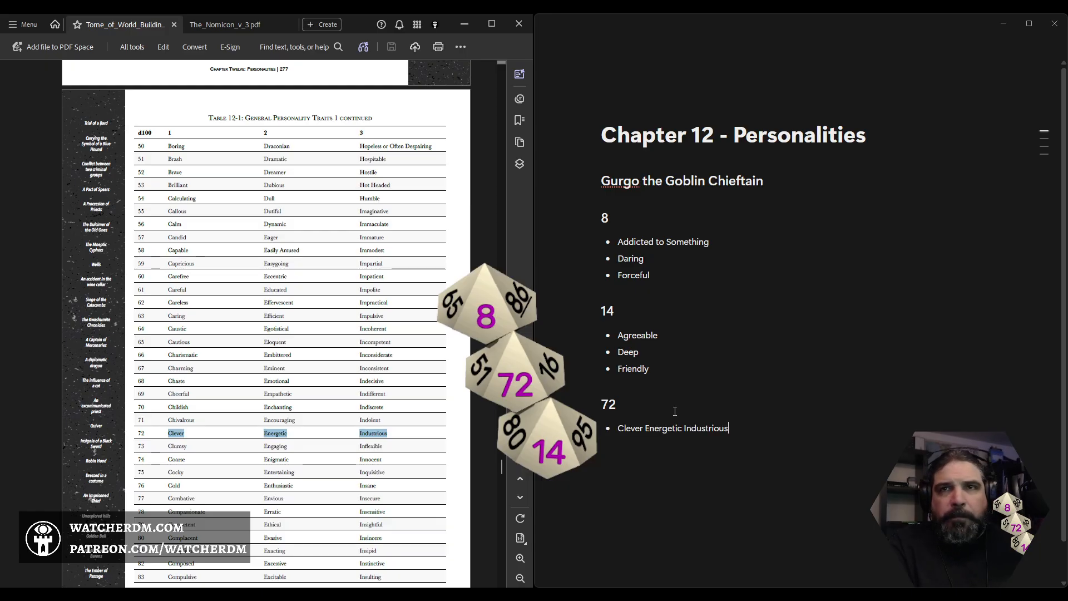
{"action": "key", "text": "Return"}
{"action": "key", "text": "ctrl+Right"}
{"action": "key", "text": "Return"}
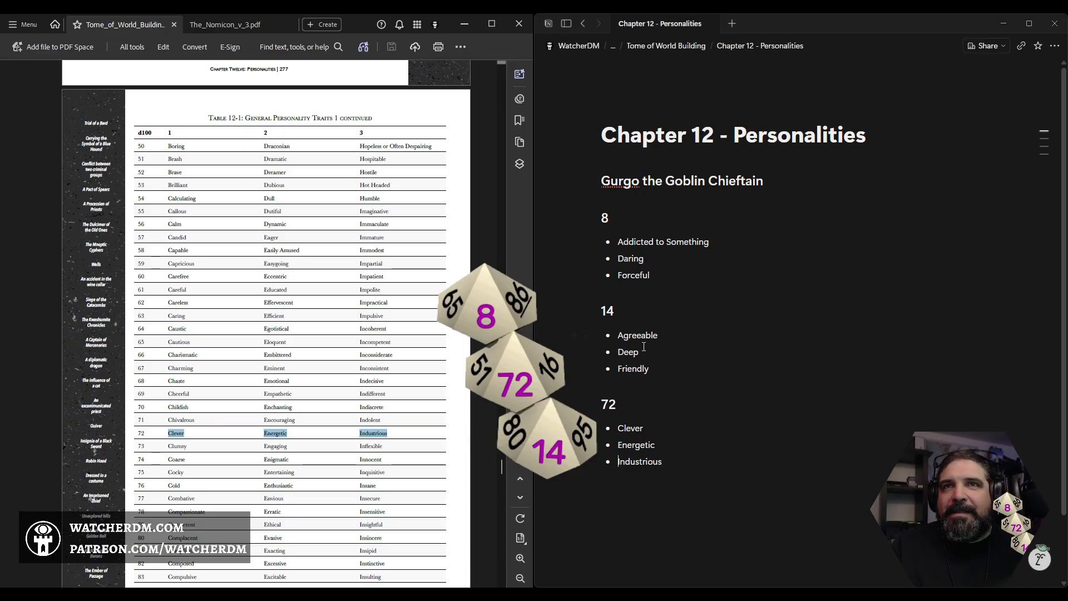
- Delete the Daring and Forceful bullets under heading 8, keeping only Addicted to Something
{"action": "left_click", "coordinate": [653, 258]}
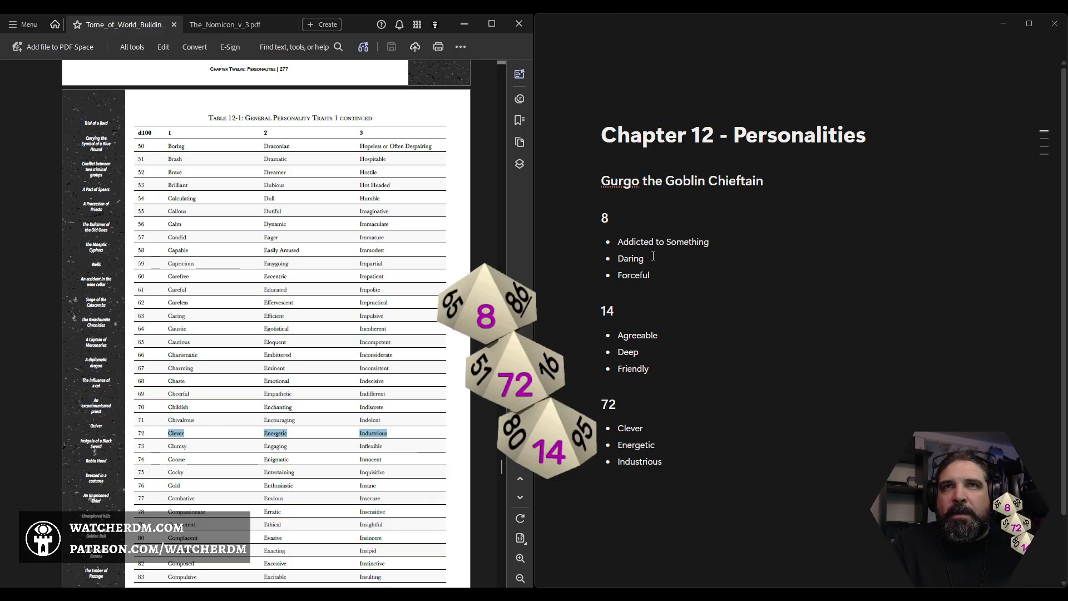
{"action": "key", "text": "ctrl+a"}
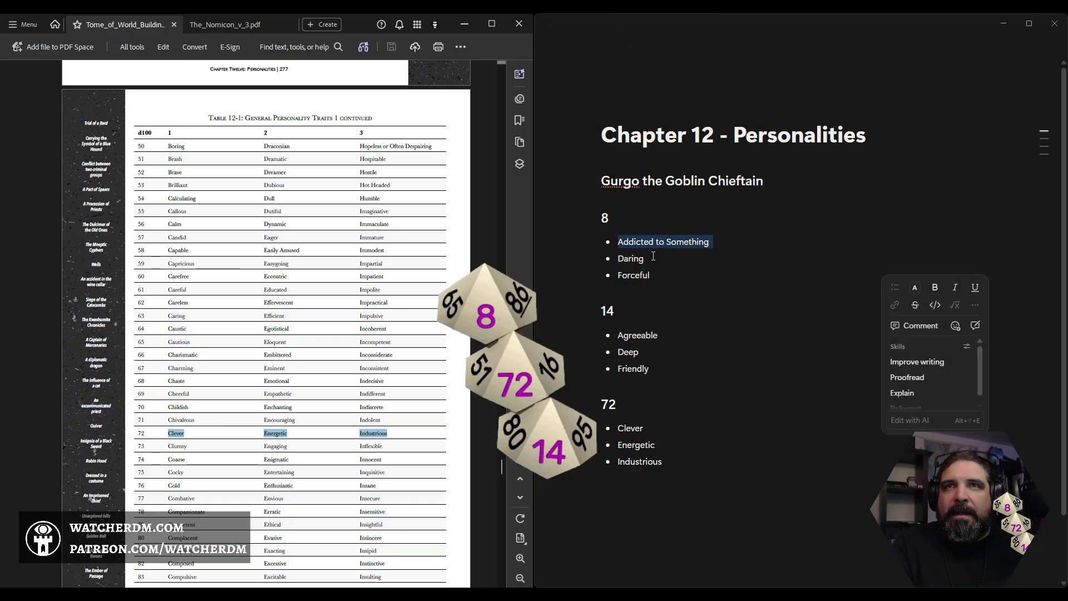
{"action": "key", "text": "Down"}
{"action": "key", "text": "shift+Down"}
{"action": "key", "text": "shift+End"}
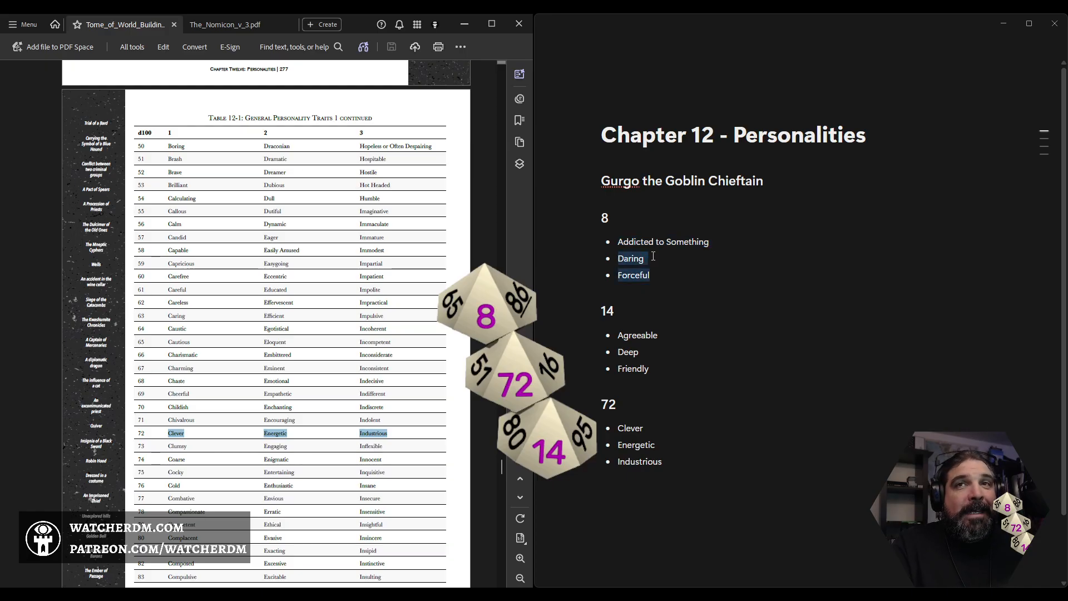
{"action": "key", "text": "BackSpace"}
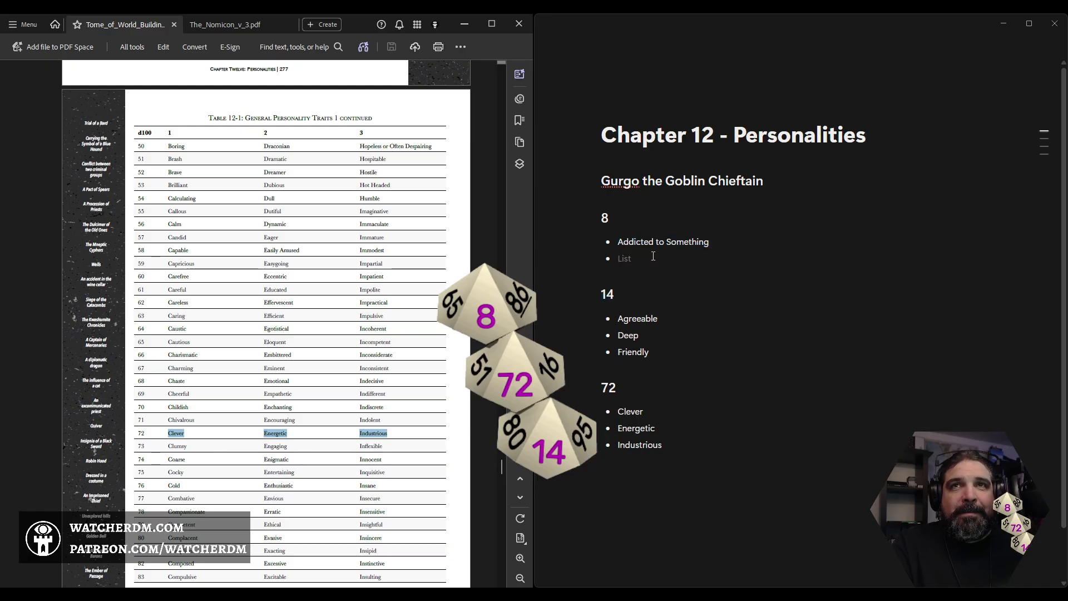
{"action": "key", "text": "BackSpace"}
{"action": "key", "text": "BackSpace"}
- Delete the Agreeable and Friendly bullets under heading 14, keeping only Deep
{"action": "key", "text": "Down"}
{"action": "key", "text": "Down"}
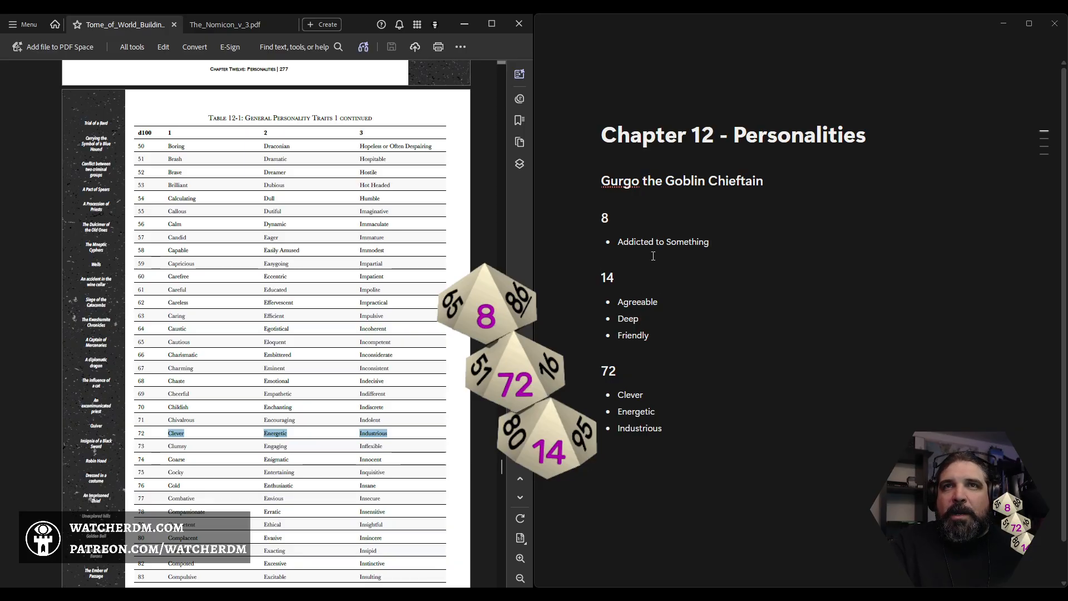
{"action": "key", "text": "shift+Home"}
{"action": "key", "text": "BackSpace"}
{"action": "key", "text": "BackSpace"}
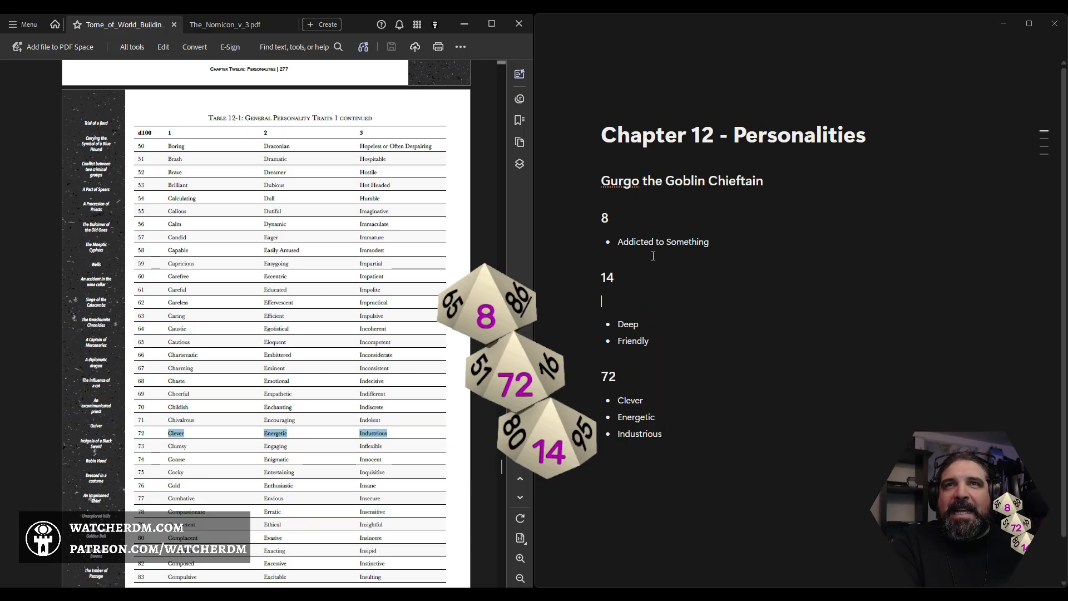
{"action": "key", "text": "BackSpace"}
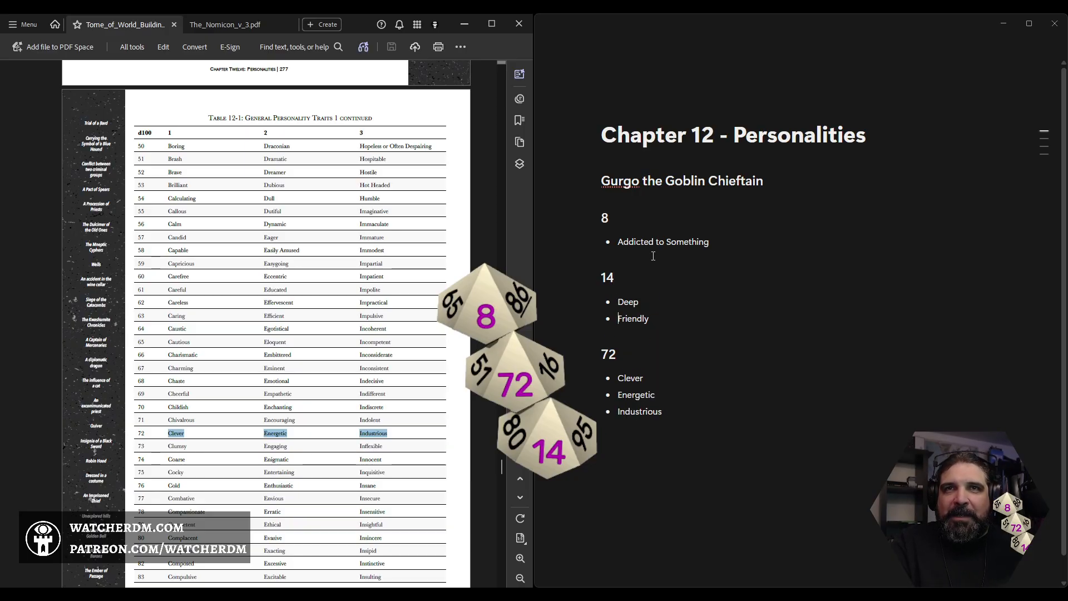
{"action": "key", "text": "shift+Home"}
{"action": "key", "text": "BackSpace"}
{"action": "key", "text": "BackSpace"}
{"action": "key", "text": "BackSpace"}
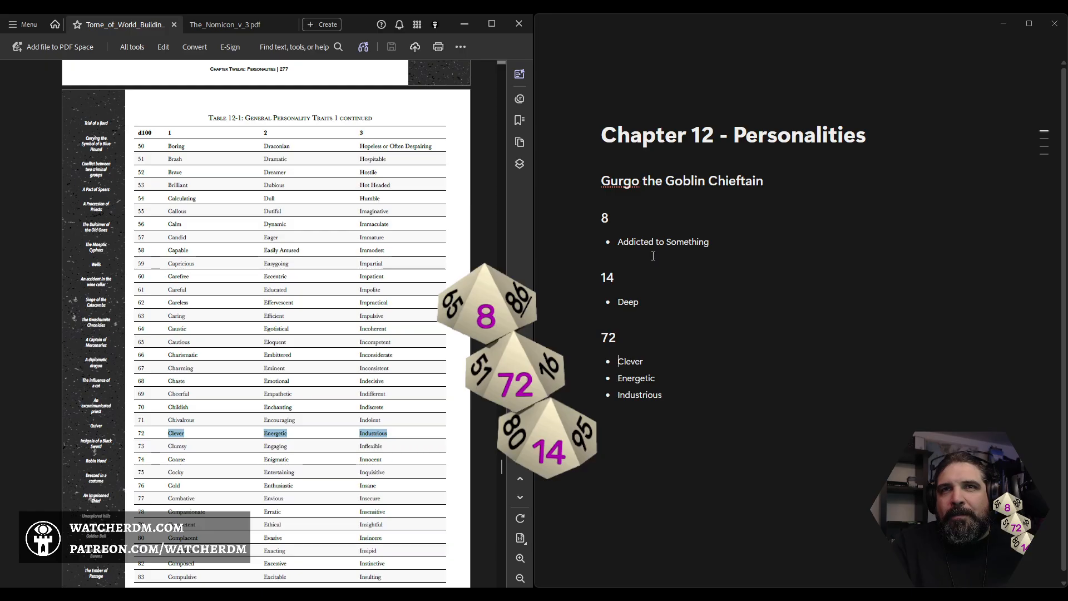
- Delete the Energetic and Industrious bullets under heading 72, keeping only Clever
{"action": "key", "text": "shift+End"}
{"action": "key", "text": "Down"}
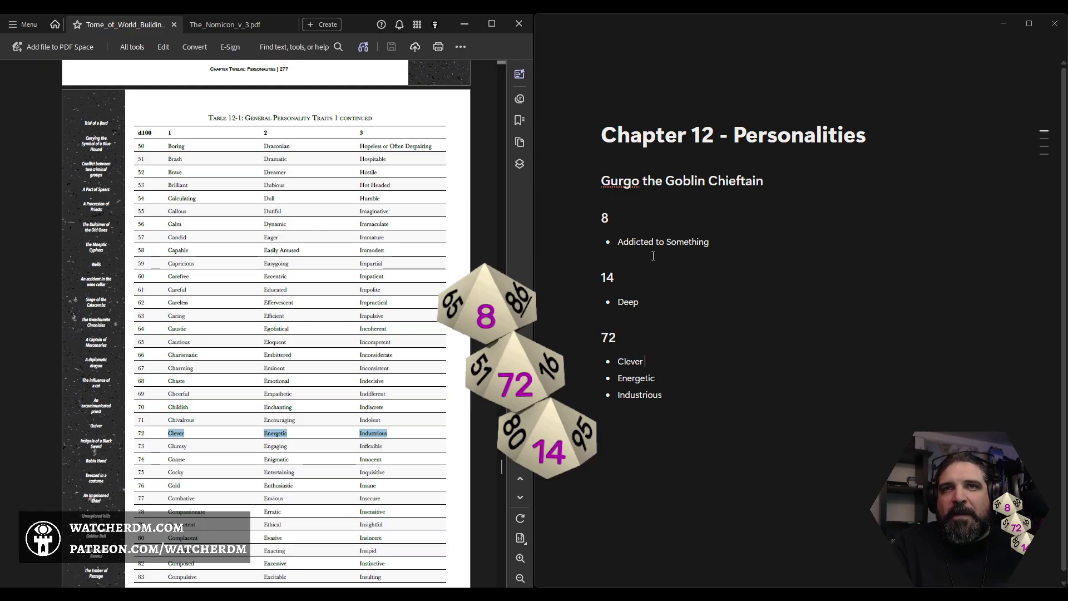
{"action": "key", "text": "shift+Down"}
{"action": "key", "text": "shift+Down"}
{"action": "key", "text": "BackSpace"}
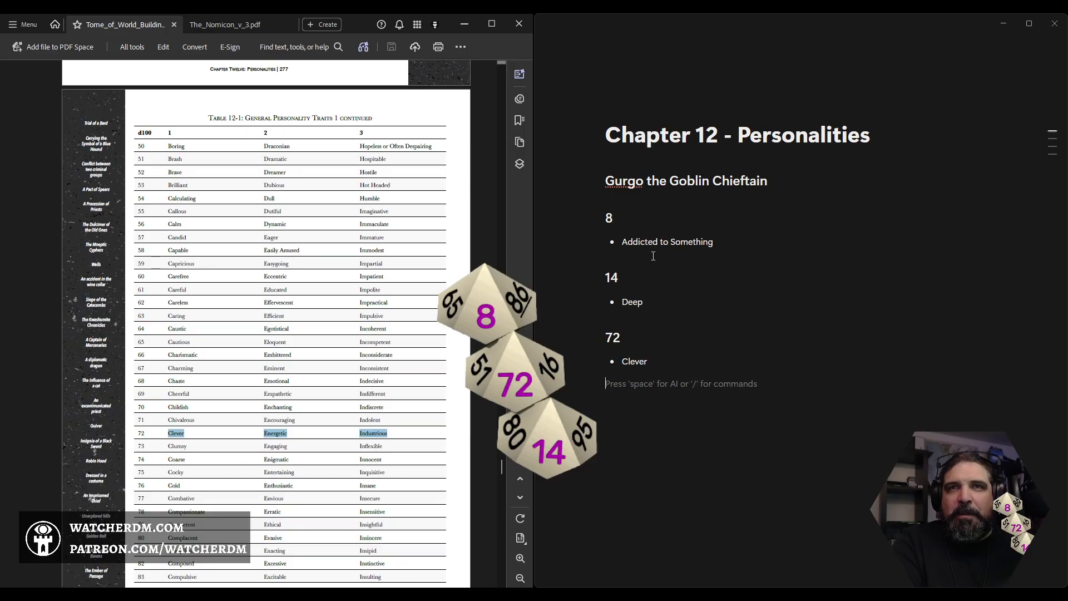
{"action": "key", "text": "BackSpace"}
- Remove the number headings 8, 14 and 72 so the three remaining traits form one bulleted list under the Gurgo heading
{"action": "left_click", "coordinate": [644, 213]}
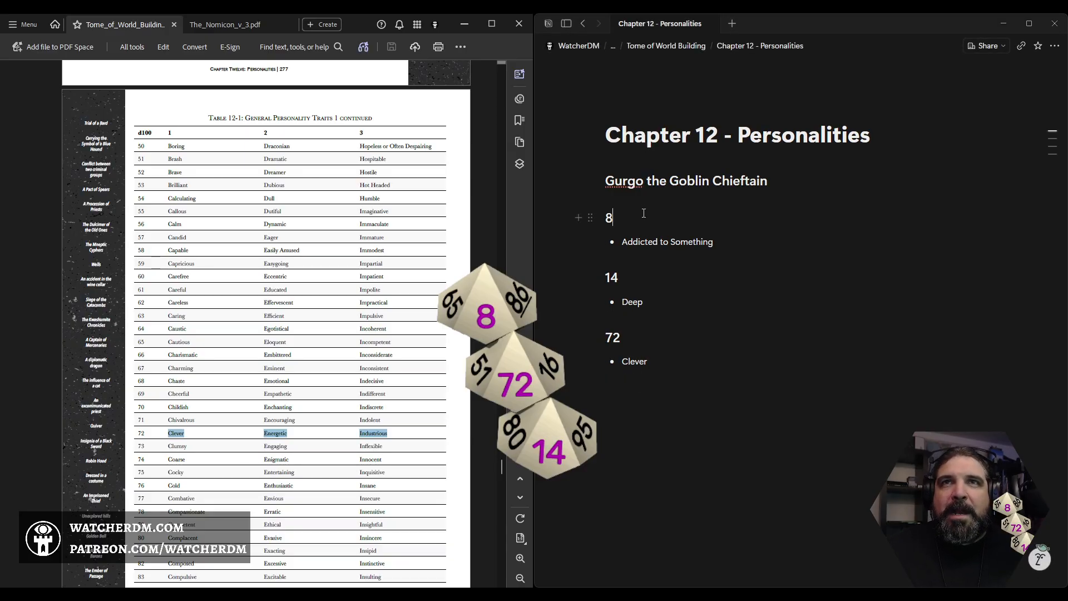
{"action": "key", "text": "Home"}
{"action": "key", "text": "Delete"}
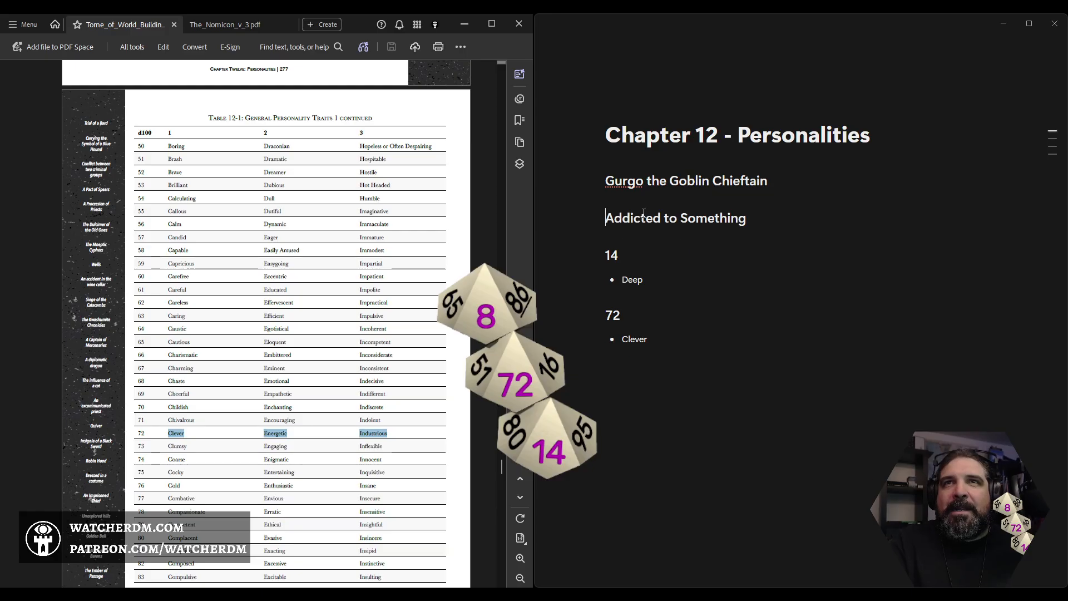
{"action": "type", "text": "-"}
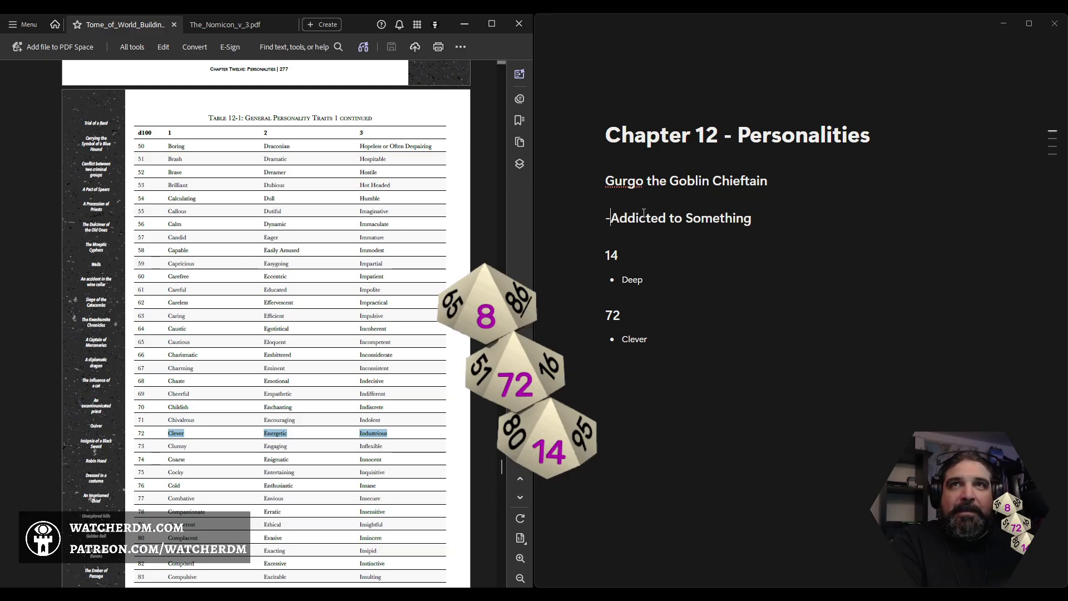
{"action": "key", "text": "BackSpace"}
{"action": "key", "text": "BackSpace"}
{"action": "key", "text": "BackSpace"}
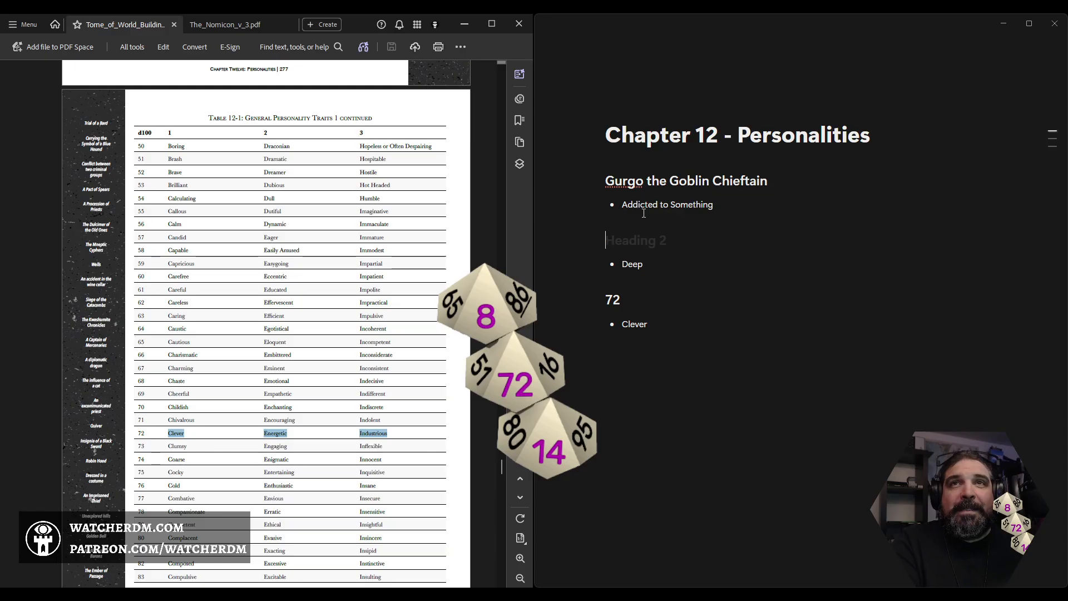
{"action": "key", "text": "BackSpace"}
{"action": "key", "text": "BackSpace"}
{"action": "key", "text": "BackSpace"}
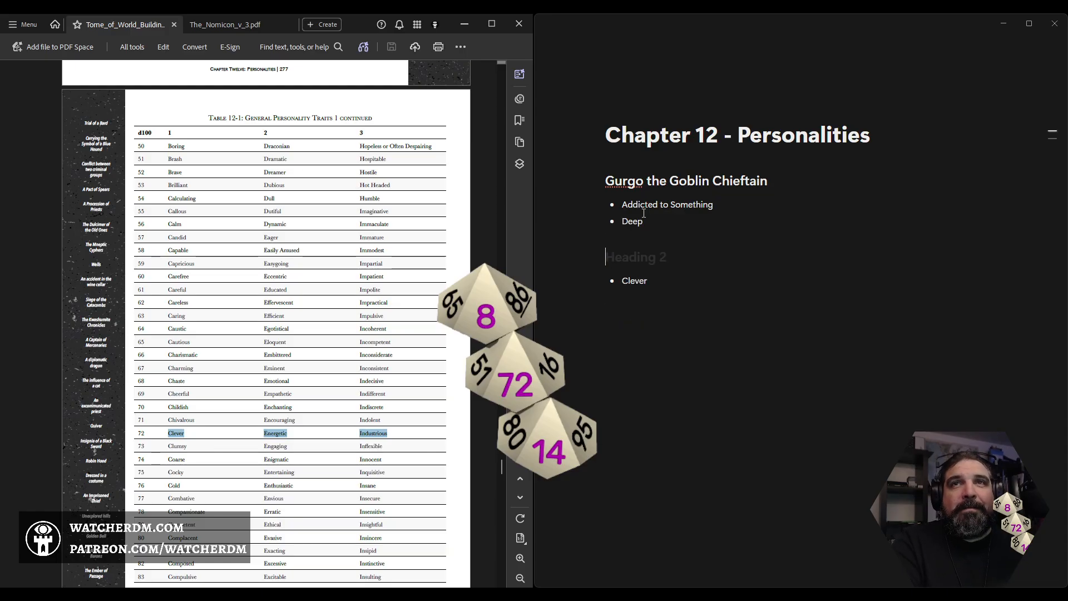
- Copy the row 9 traits "Knowledgeable Popular Strident" from Table 12-2 and paste them on a new line below the Gurgo trait list
{"action": "scroll", "coordinate": [289, 278], "scroll_direction": "up", "scroll_amount": 2}
{"action": "scroll", "coordinate": [289, 278], "scroll_direction": "down", "scroll_amount": 10}
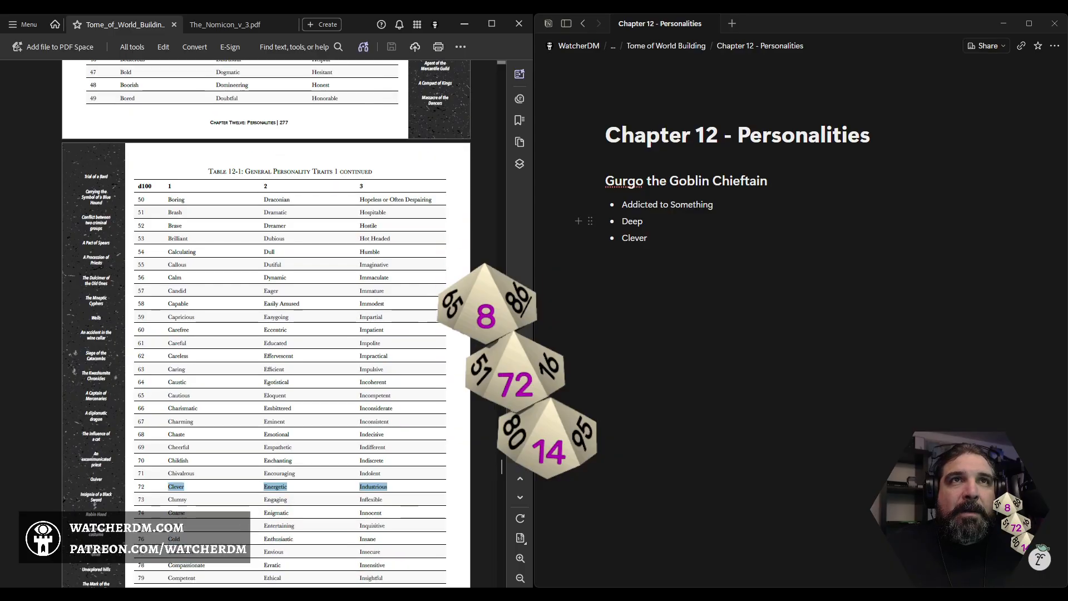
{"action": "scroll", "coordinate": [502, 467], "scroll_direction": "down", "scroll_amount": 5}
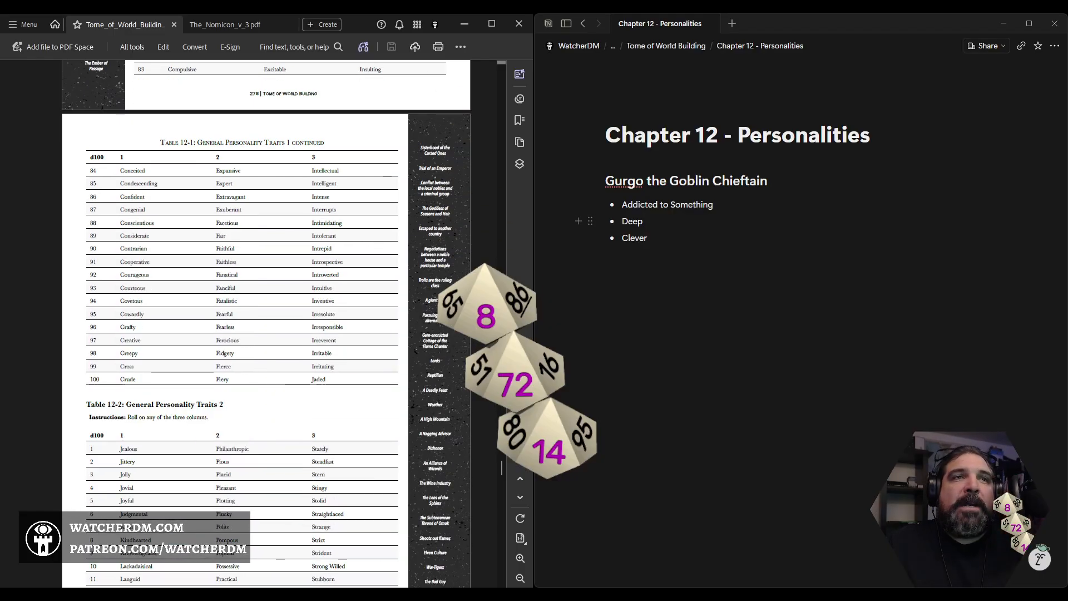
{"action": "scroll", "coordinate": [502, 467], "scroll_direction": "down", "scroll_amount": 4}
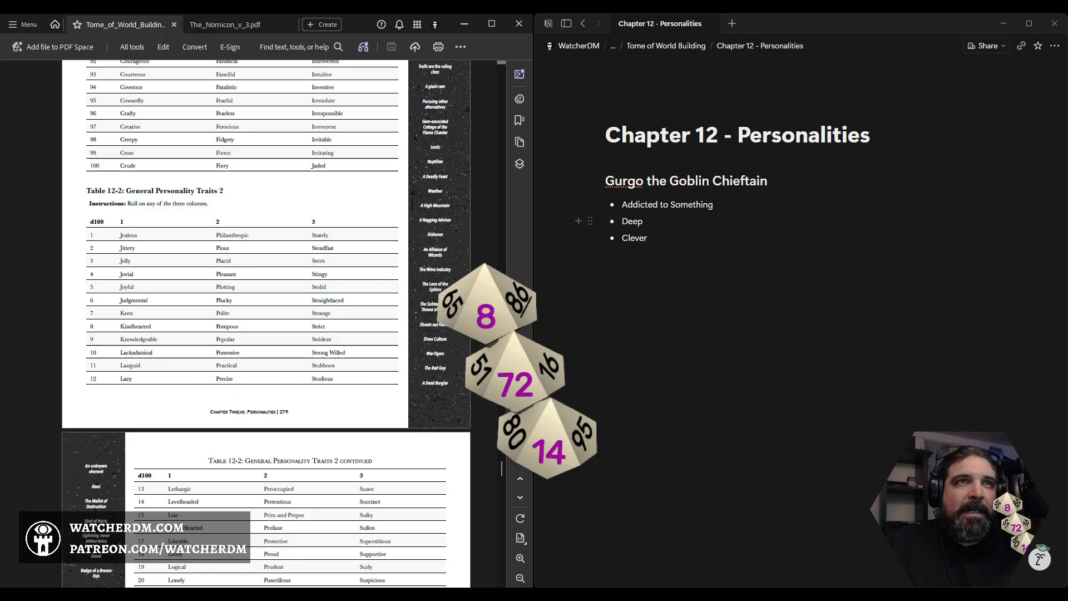
{"action": "scroll", "coordinate": [502, 467], "scroll_direction": "down", "scroll_amount": 7}
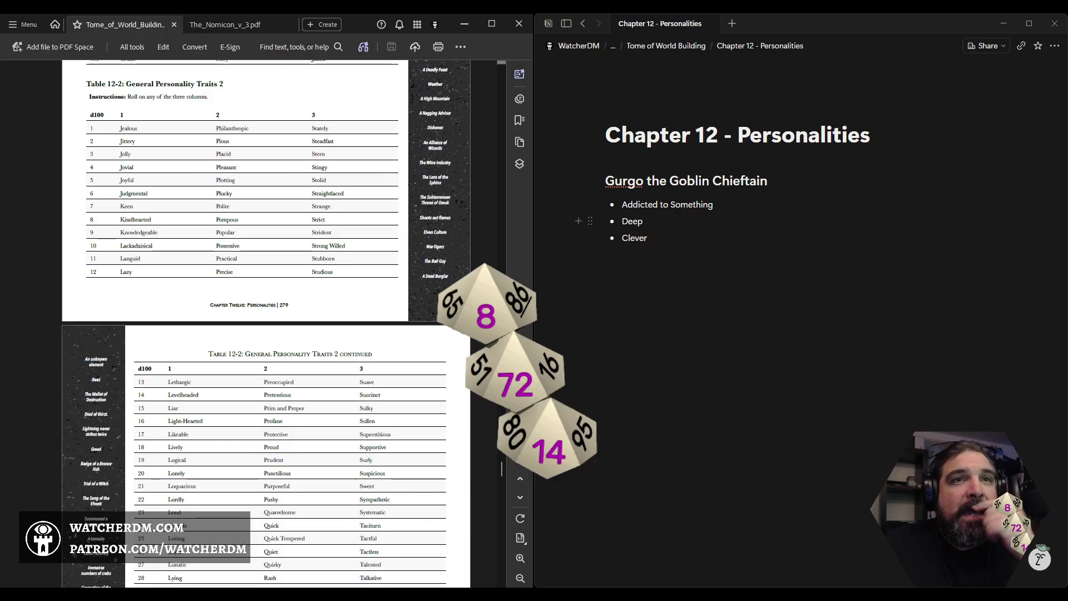
{"action": "scroll", "coordinate": [502, 469], "scroll_direction": "down", "scroll_amount": 18}
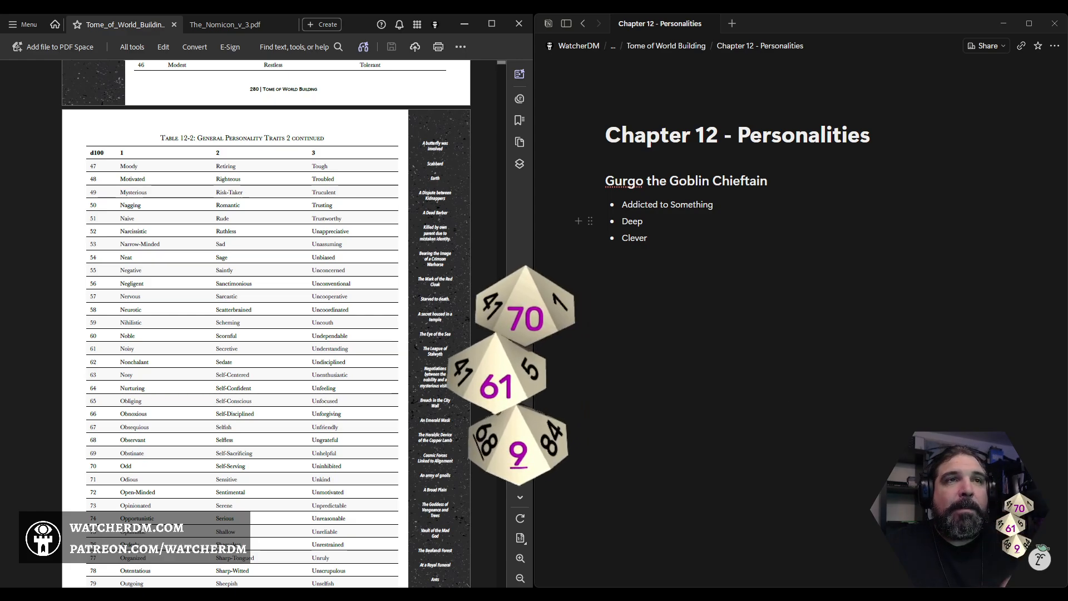
{"action": "scroll", "coordinate": [265, 323], "scroll_direction": "up", "scroll_amount": 20}
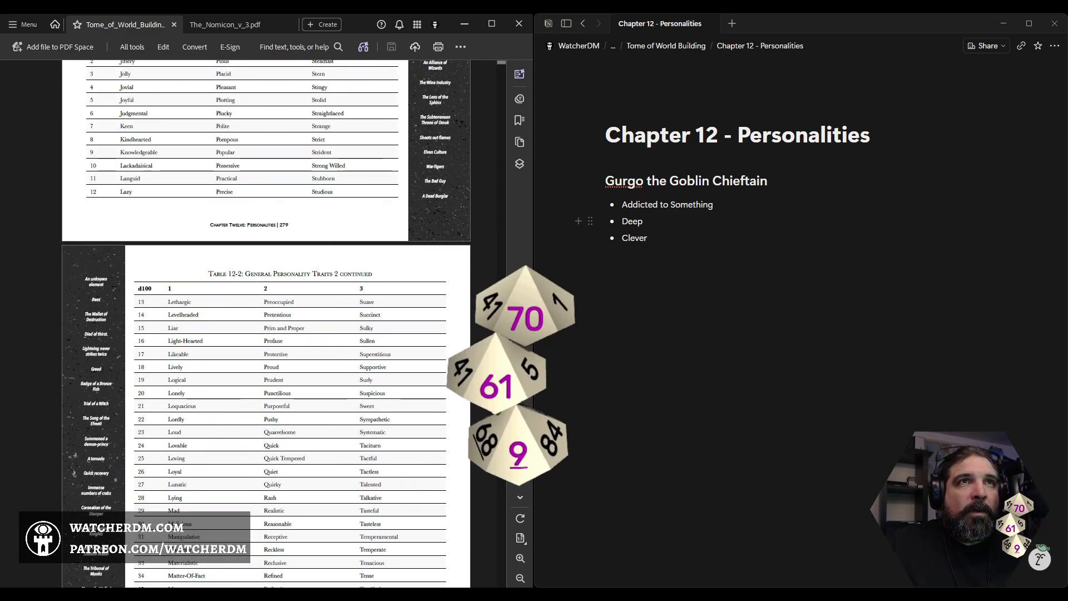
{"action": "scroll", "coordinate": [266, 323], "scroll_direction": "up", "scroll_amount": 4}
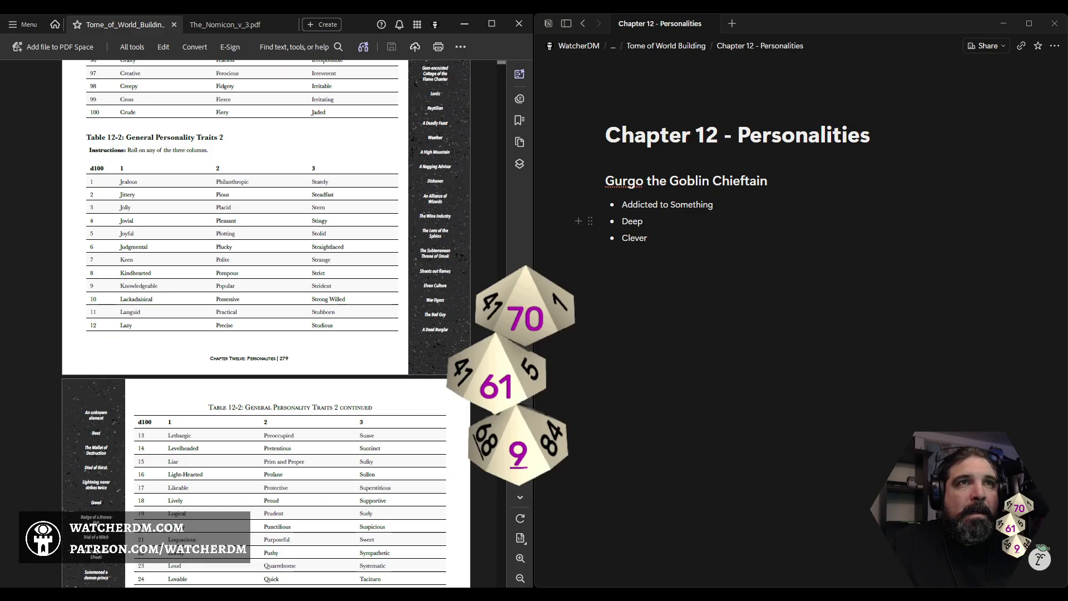
{"action": "left_click_drag", "start_coordinate": [119, 285], "coordinate": [336, 286]}
{"action": "key", "text": "ctrl+c"}
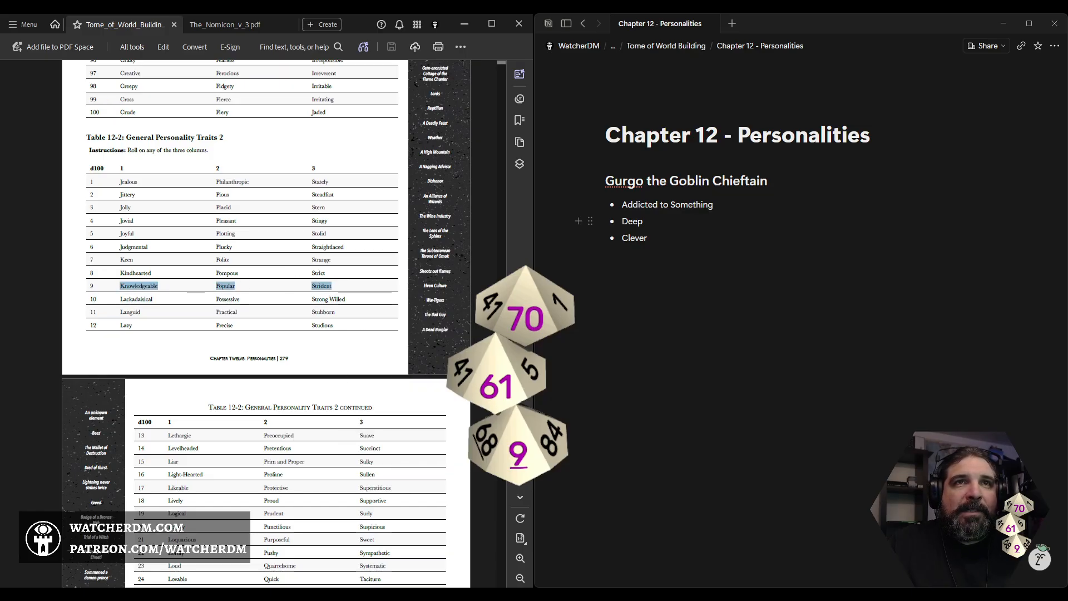
{"action": "left_click", "coordinate": [657, 270]}
{"action": "key", "text": "ctrl+v"}
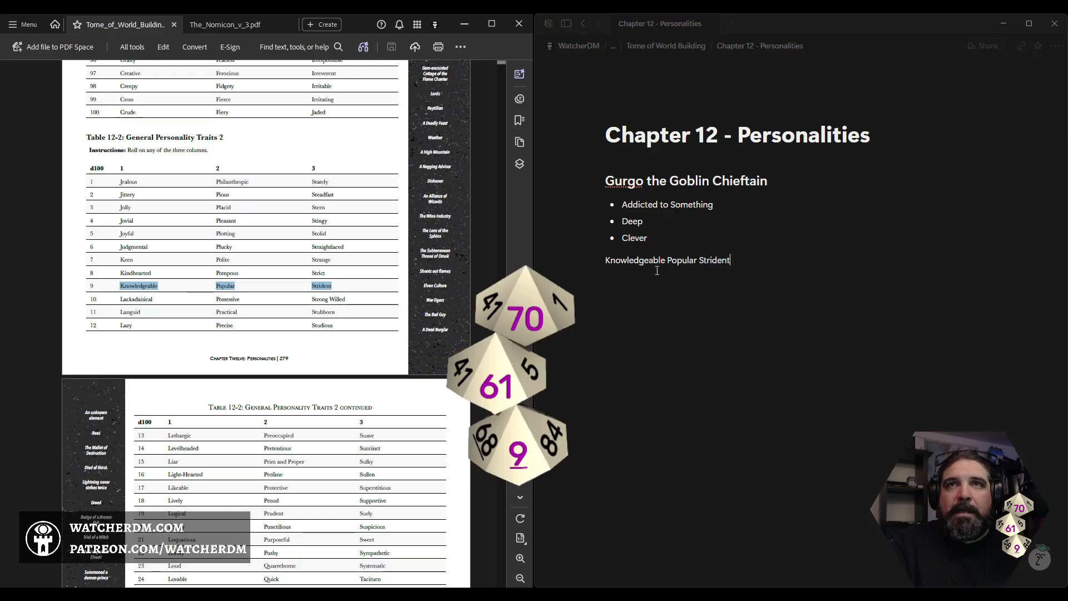
- Copy the row 61 traits "Noisy Secretive Understanding" from Table 12-2 and paste them on a new line below "Knowledgeable Popular Strident"
{"action": "key", "text": "Return"}
{"action": "scroll", "coordinate": [266, 322], "scroll_direction": "down", "scroll_amount": 5}
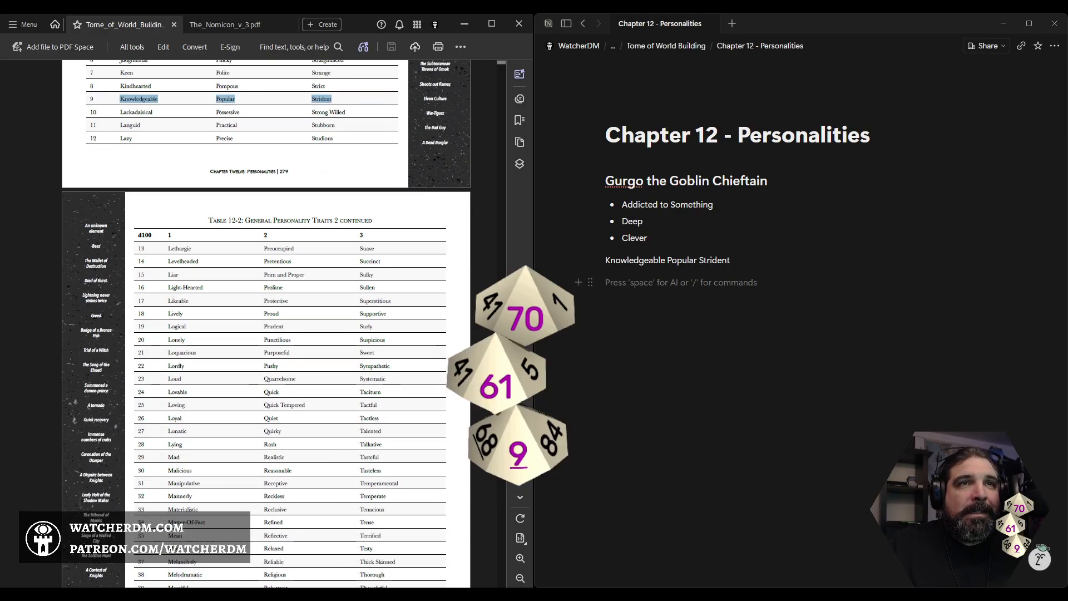
{"action": "scroll", "coordinate": [266, 322], "scroll_direction": "down", "scroll_amount": 15}
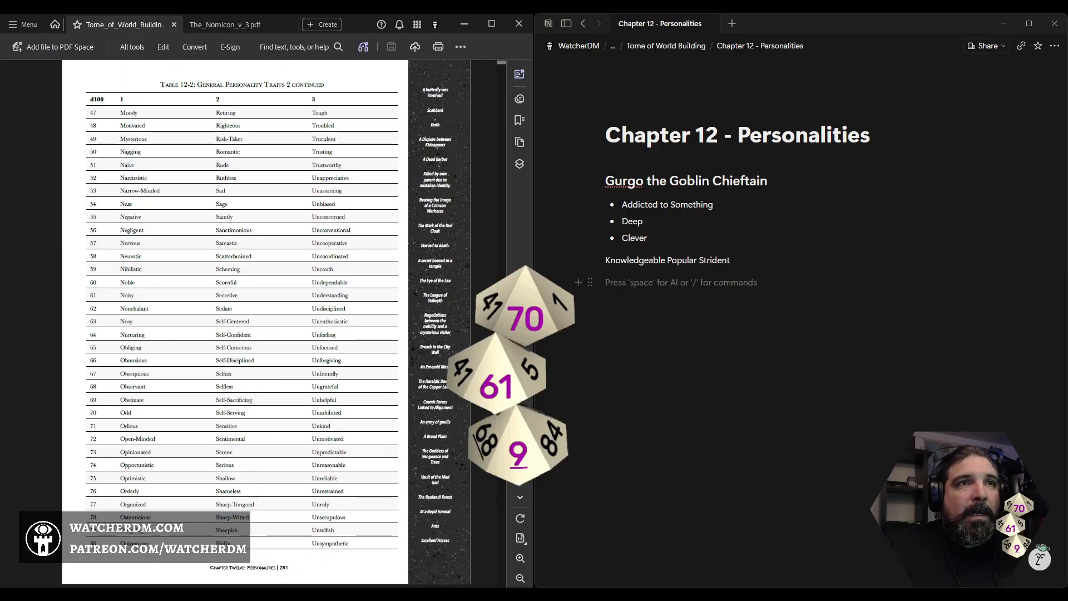
{"action": "left_click_drag", "start_coordinate": [120, 295], "coordinate": [353, 295]}
{"action": "key", "text": "ctrl+c"}
{"action": "left_click", "coordinate": [644, 290]}
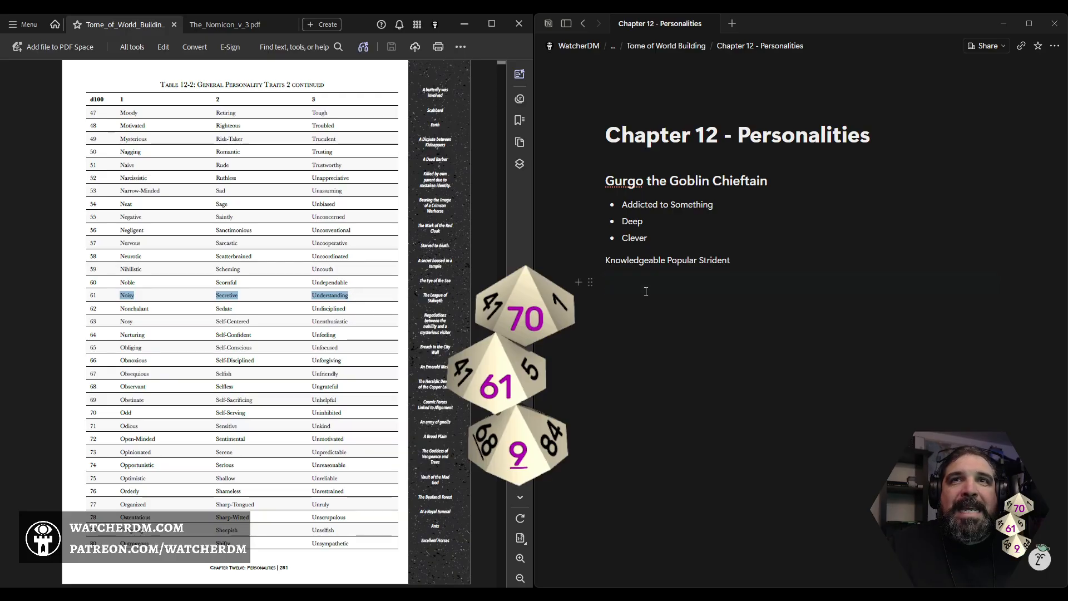
{"action": "key", "text": "ctrl+v"}
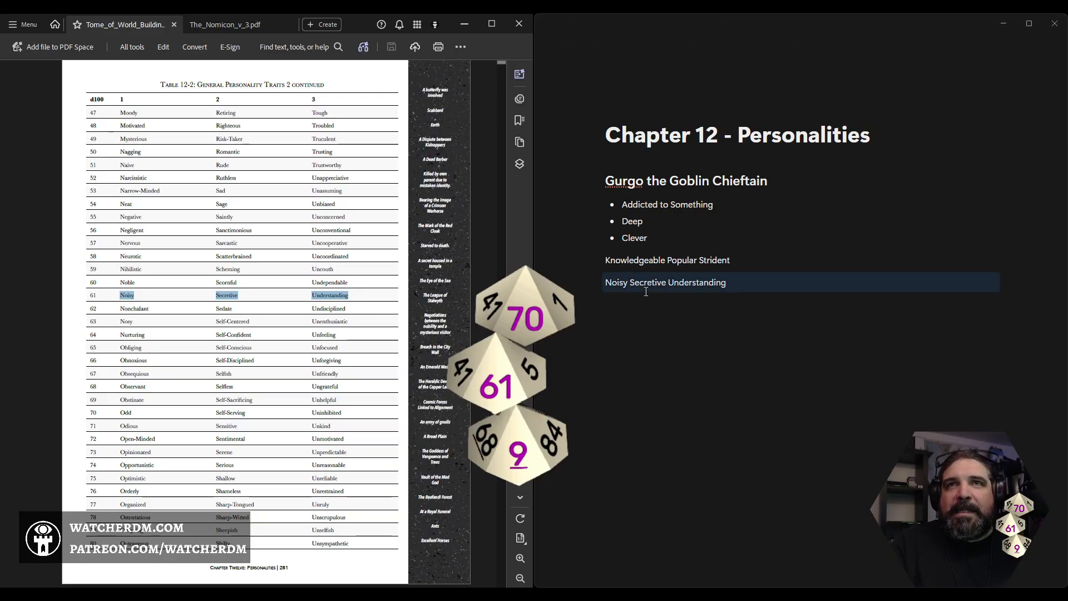
- Copy the row 70 traits "Odd Self-Serving Uninhibited" from Table 12-2 and paste them on a new line below the row 61 traits
{"action": "key", "text": "Return"}
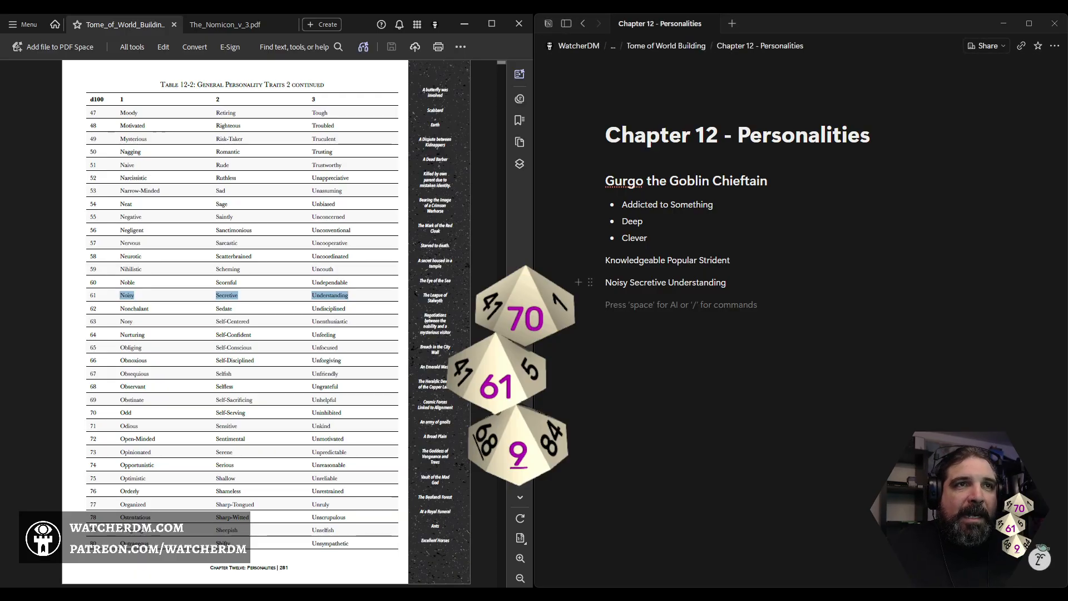
{"action": "left_click_drag", "start_coordinate": [119, 412], "coordinate": [350, 409]}
{"action": "key", "text": "ctrl+c"}
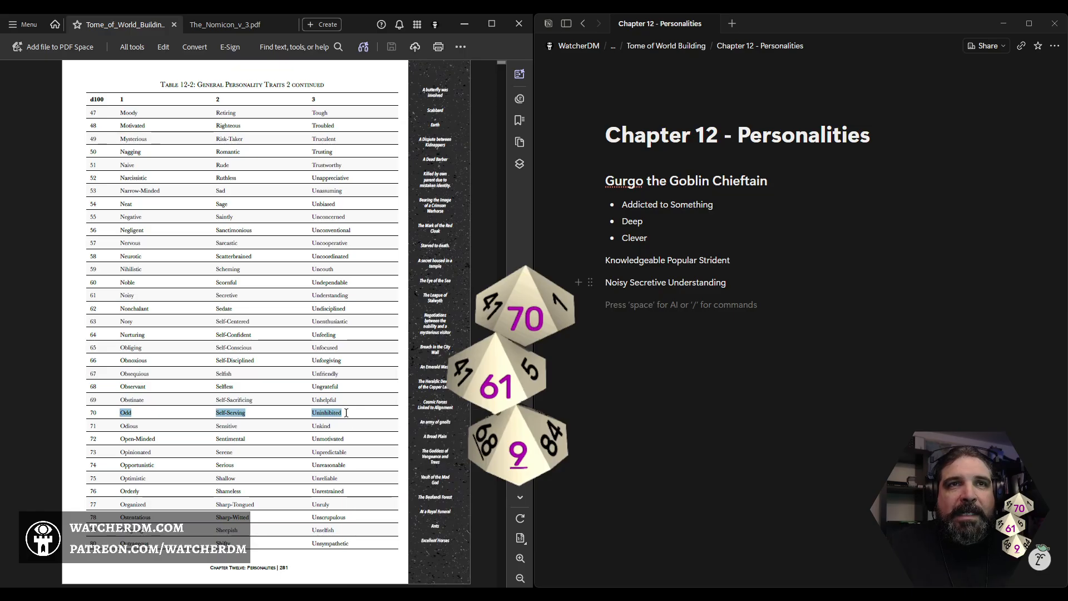
{"action": "left_click", "coordinate": [649, 326]}
{"action": "key", "text": "ctrl+v"}
- Split "Knowledgeable Popular Strident" and "Noisy Secretive Understanding" so that each trait stands on its own line
{"action": "key", "text": "Up"}
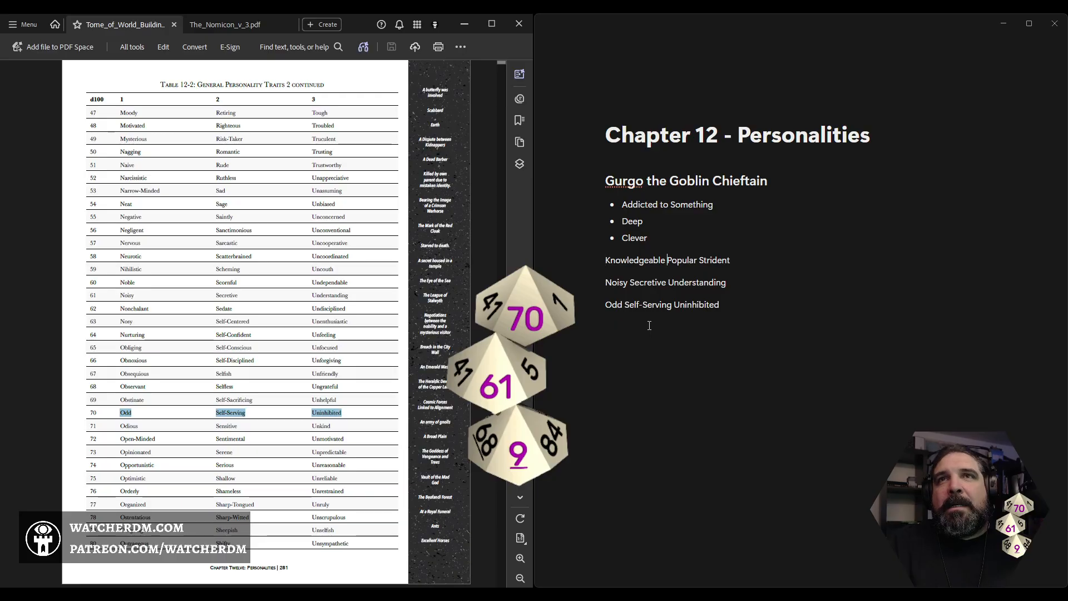
{"action": "key", "text": "Down"}
{"action": "key", "text": "ctrl+Right"}
{"action": "key", "text": "Return"}
{"action": "key", "text": "Return"}
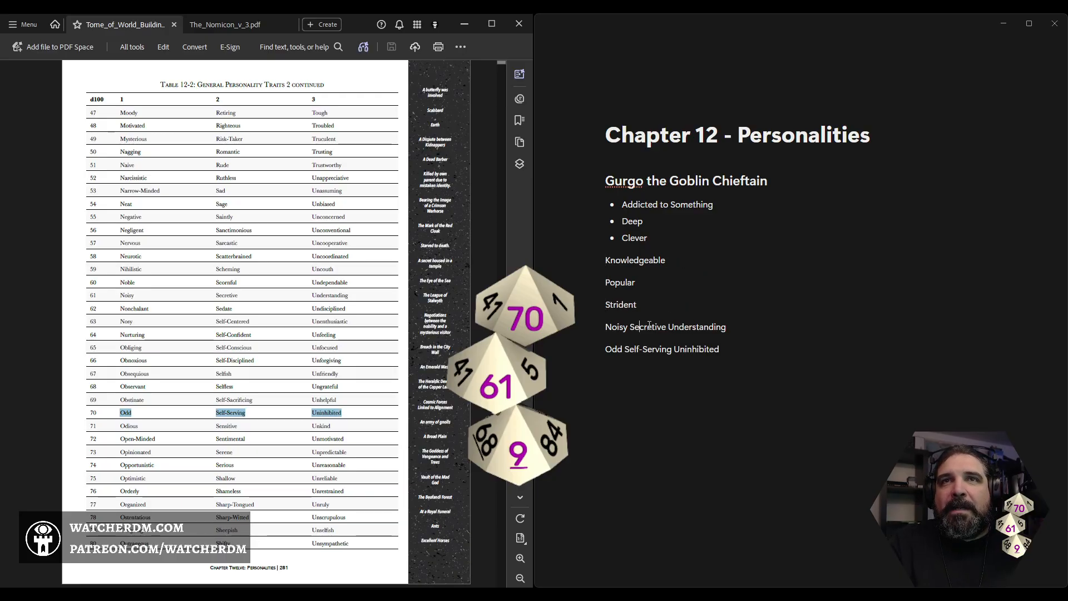
{"action": "key", "text": "Return"}
{"action": "key", "text": "Return"}
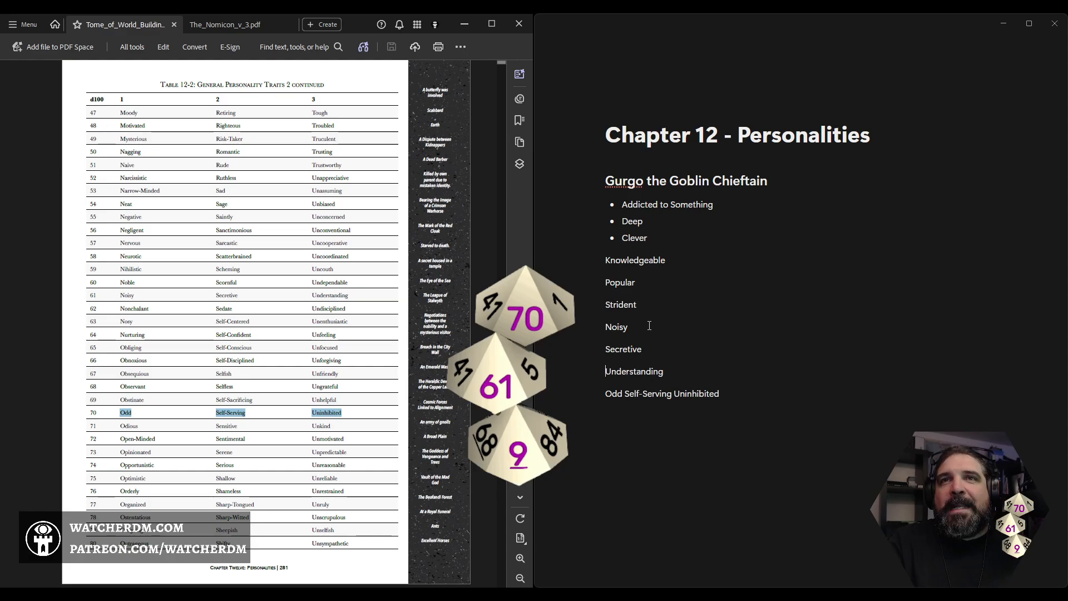
- Split "Odd Self-Serving Uninhibited" into three separate lines, one trait per line
{"action": "key", "text": "Down"}
{"action": "key", "text": "ctrl+Right"}
{"action": "key", "text": "ctrl+Right"}
{"action": "key", "text": "Return"}
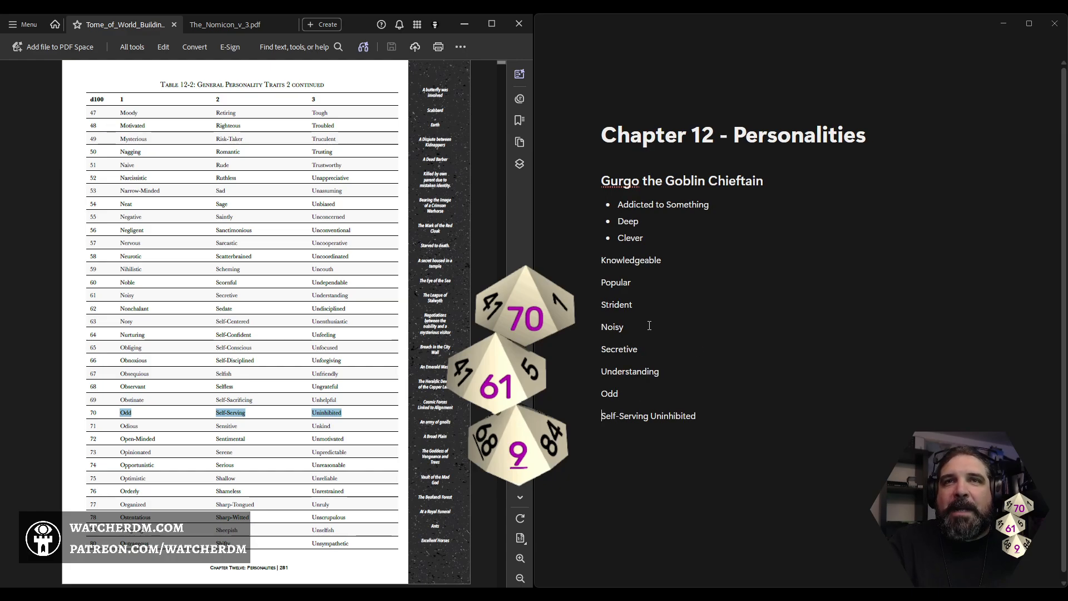
{"action": "key", "text": "Return"}
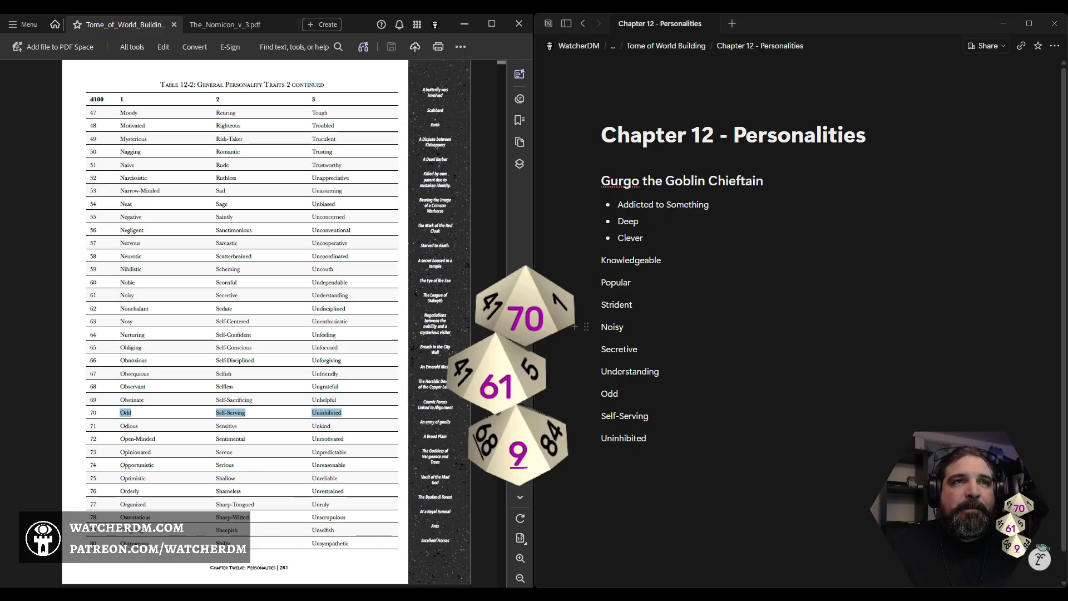
- Delete the Knowledgeable line and turn Popular into a bullet below Clever in the Gurgo trait list
{"action": "scroll", "coordinate": [266, 323], "scroll_direction": "down", "scroll_amount": 5}
{"action": "scroll", "coordinate": [266, 323], "scroll_direction": "down", "scroll_amount": 7}
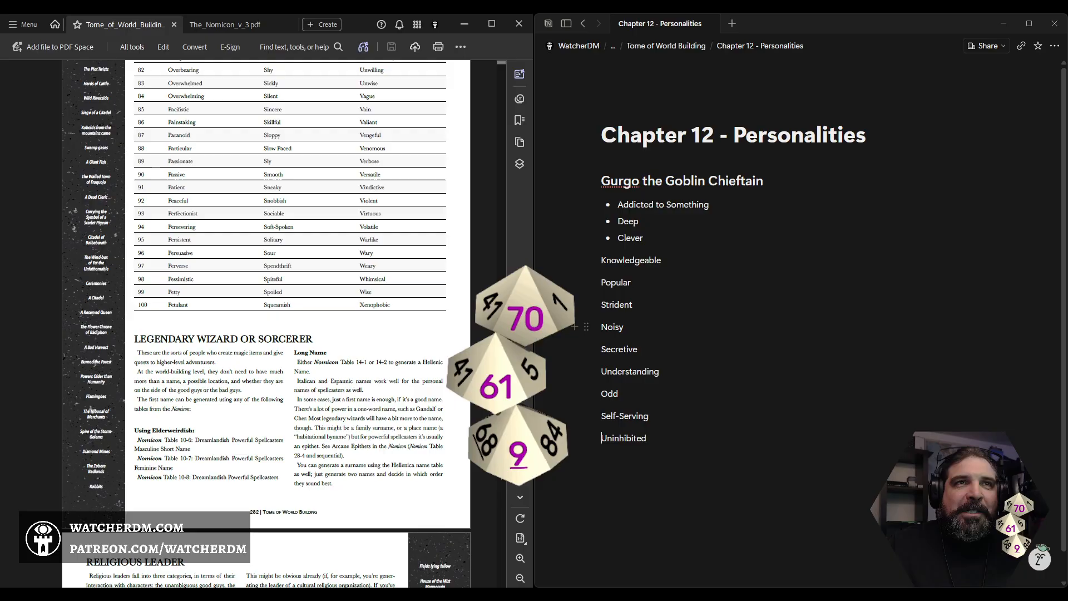
{"action": "scroll", "coordinate": [266, 322], "scroll_direction": "up", "scroll_amount": 3}
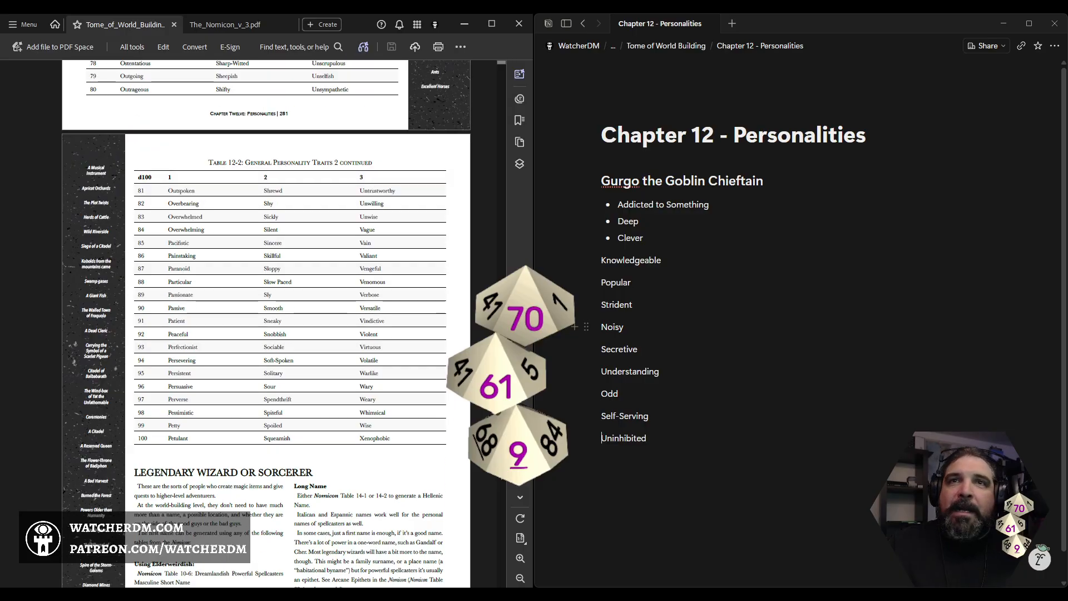
{"action": "double_click", "coordinate": [681, 253]}
{"action": "key", "text": "Delete"}
{"action": "key", "text": "Delete"}
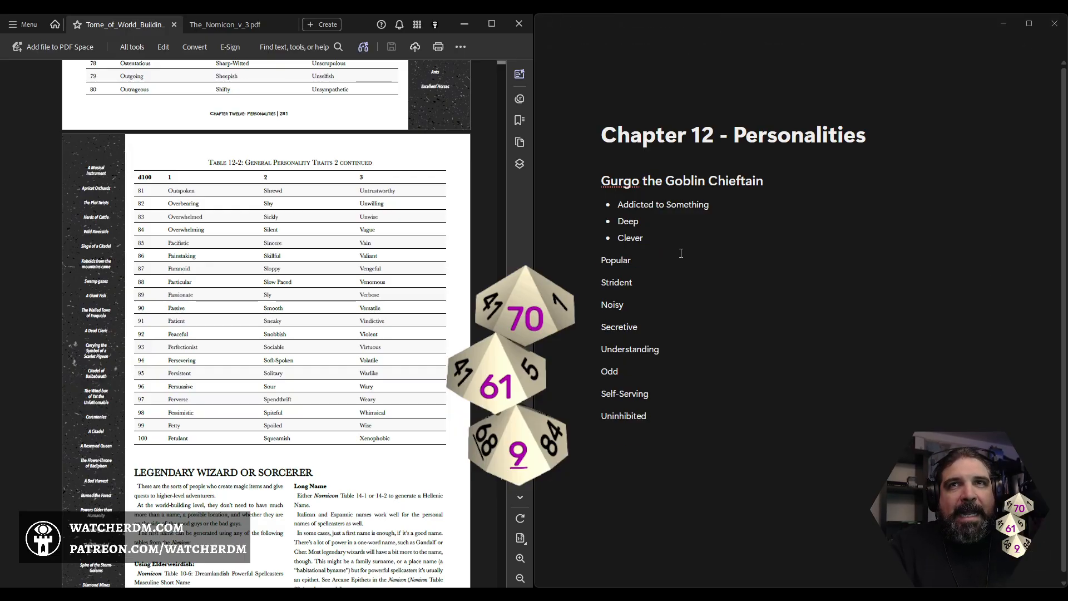
{"action": "type", "text": "-"}
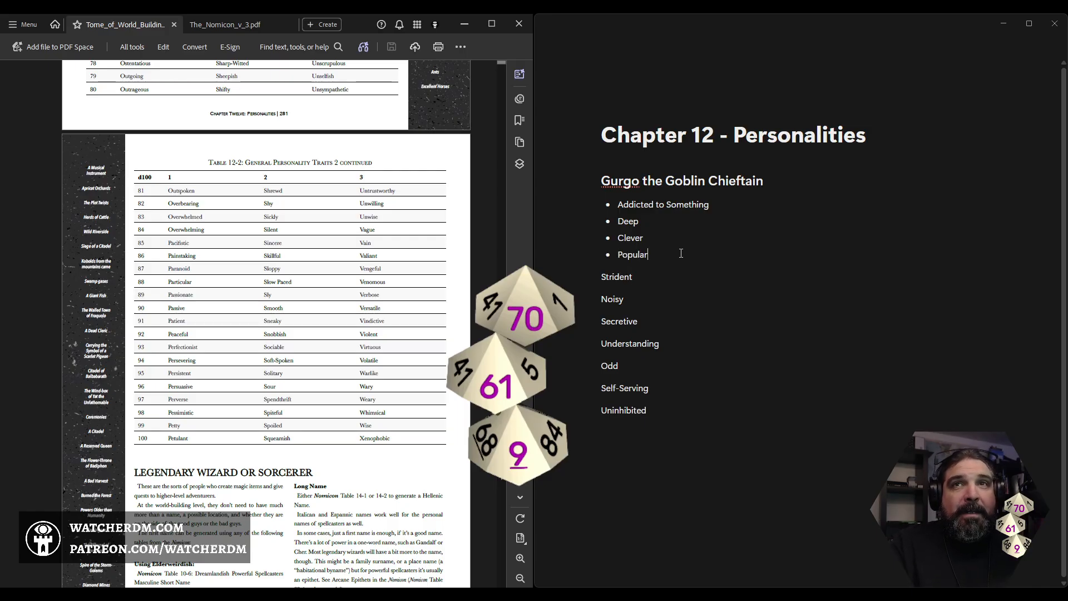
- Delete Popular from the trait list and make Strident the bullet below Clever instead
{"action": "key", "text": "Down"}
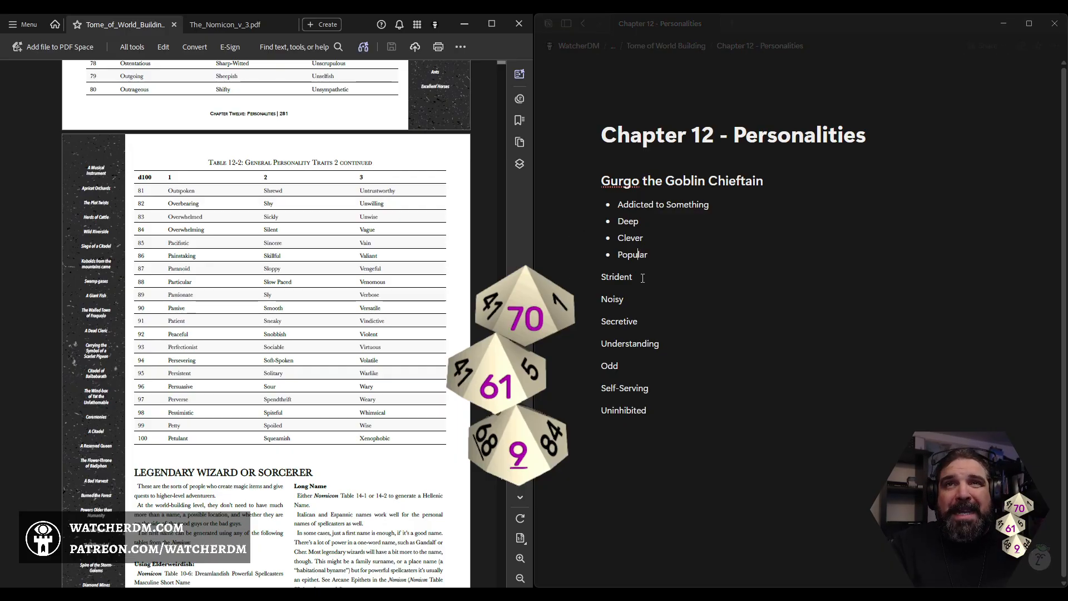
{"action": "key", "text": "shift+Down"}
{"action": "key", "text": "shift+Left"}
{"action": "key", "text": "shift+Left"}
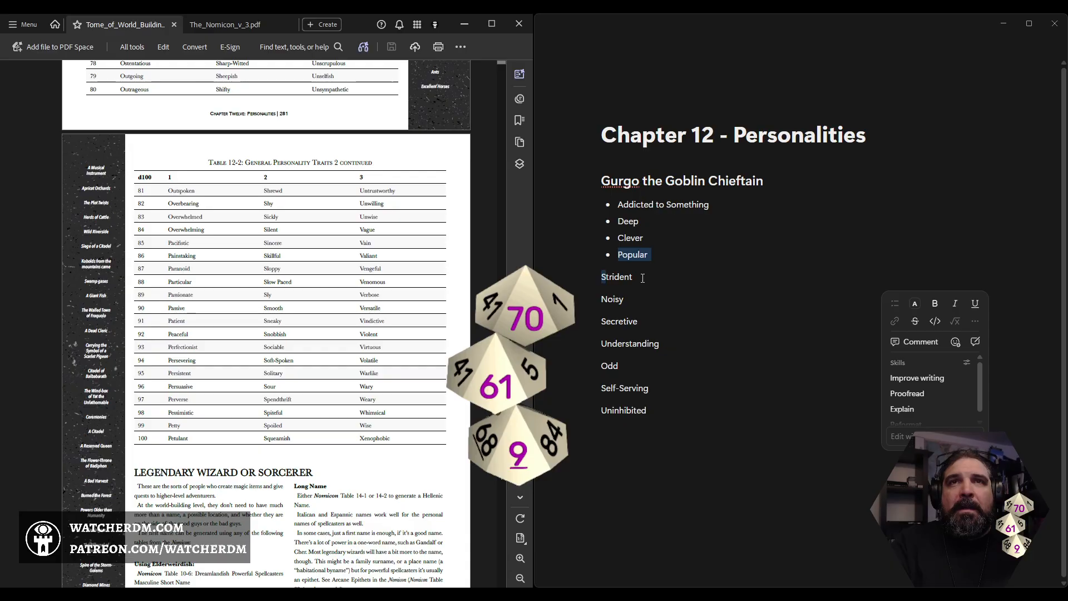
{"action": "key", "text": "BackSpace"}
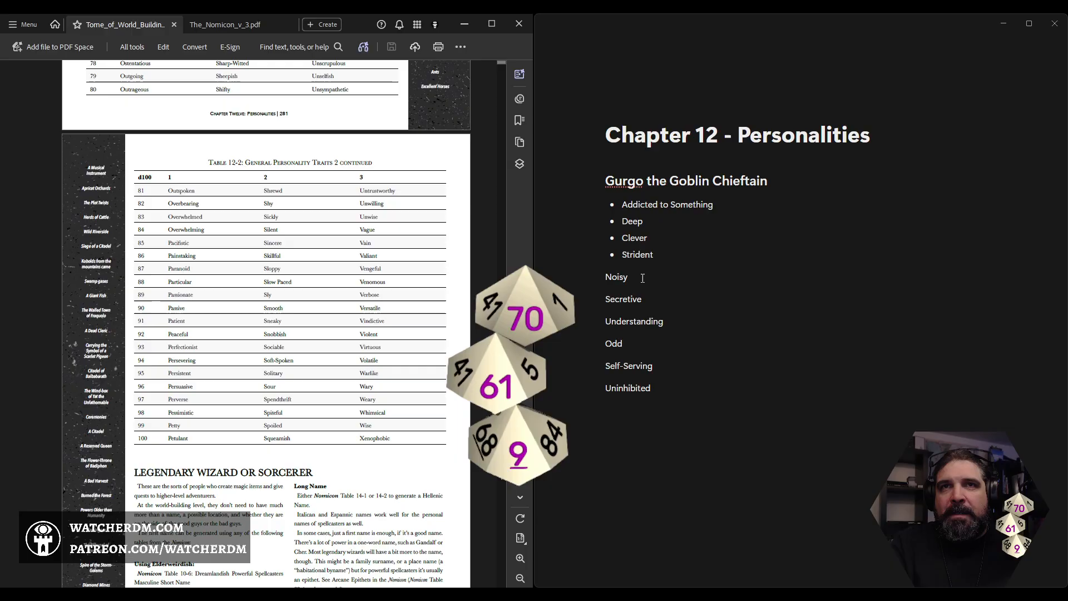
- Delete the Noisy line and add Secretive to the bulleted list below Strident
{"action": "key", "text": "shift+Down"}
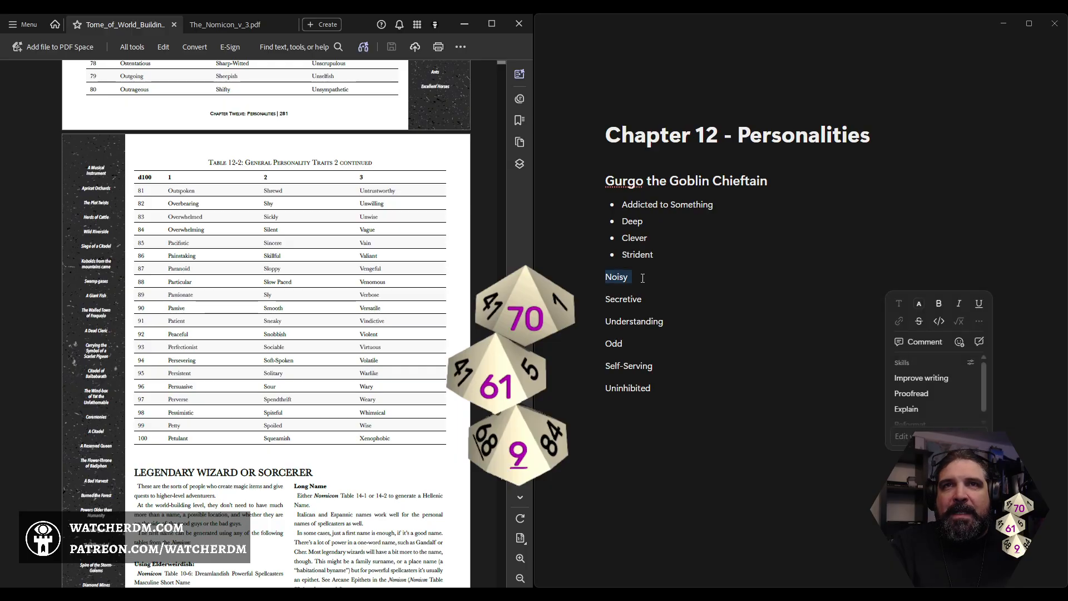
{"action": "key", "text": "BackSpace"}
{"action": "key", "text": "BackSpace"}
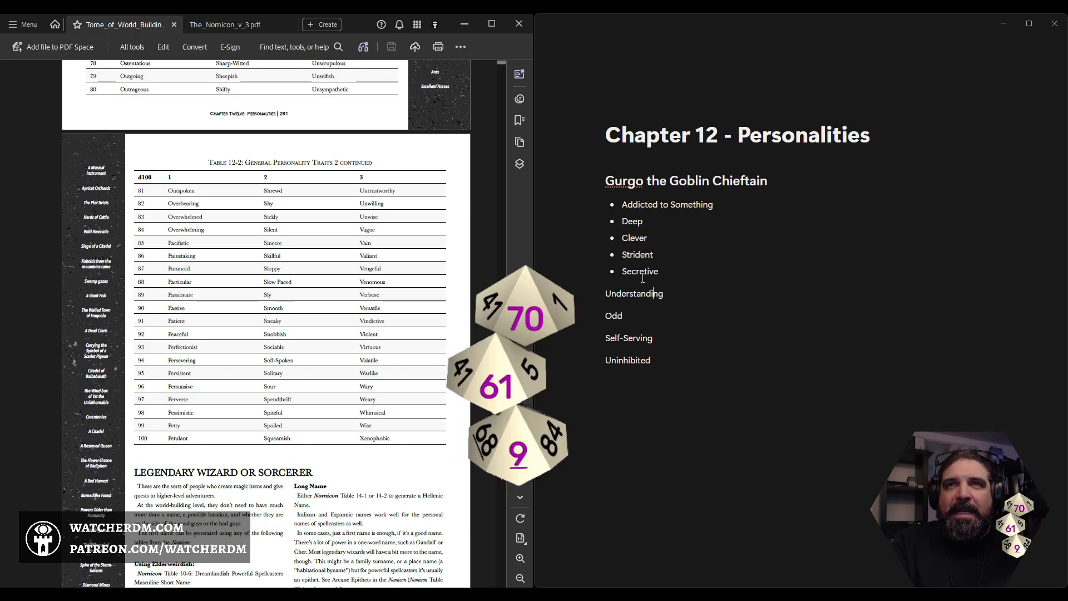
- Delete the Understanding, Odd and Uninhibited lines, keeping Self-Serving as the last bullet of the Gurgo trait list
{"action": "key", "text": "shift+Down"}
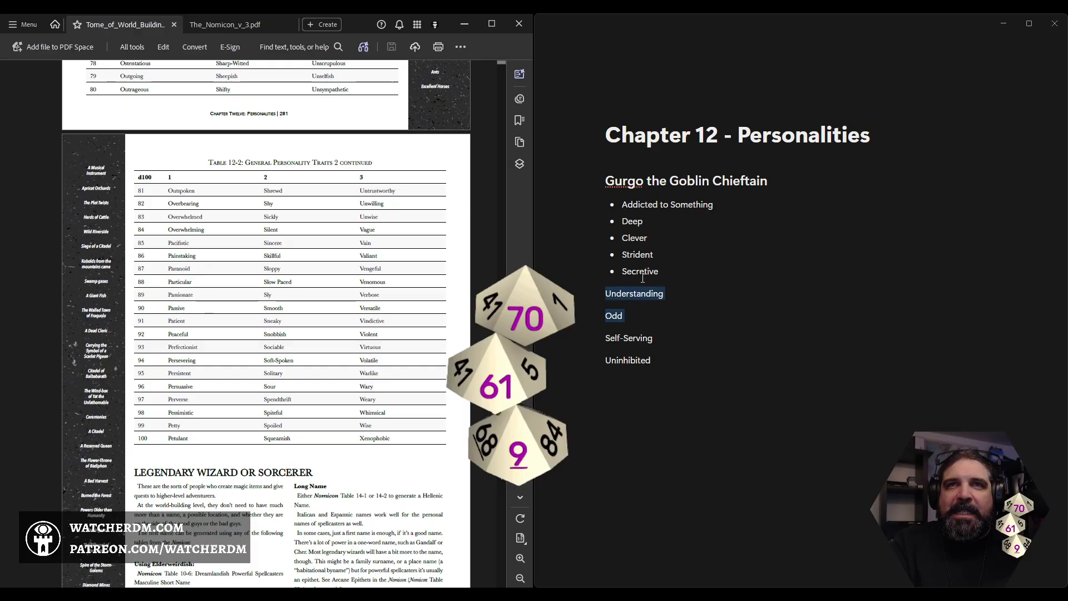
{"action": "key", "text": "shift+Down"}
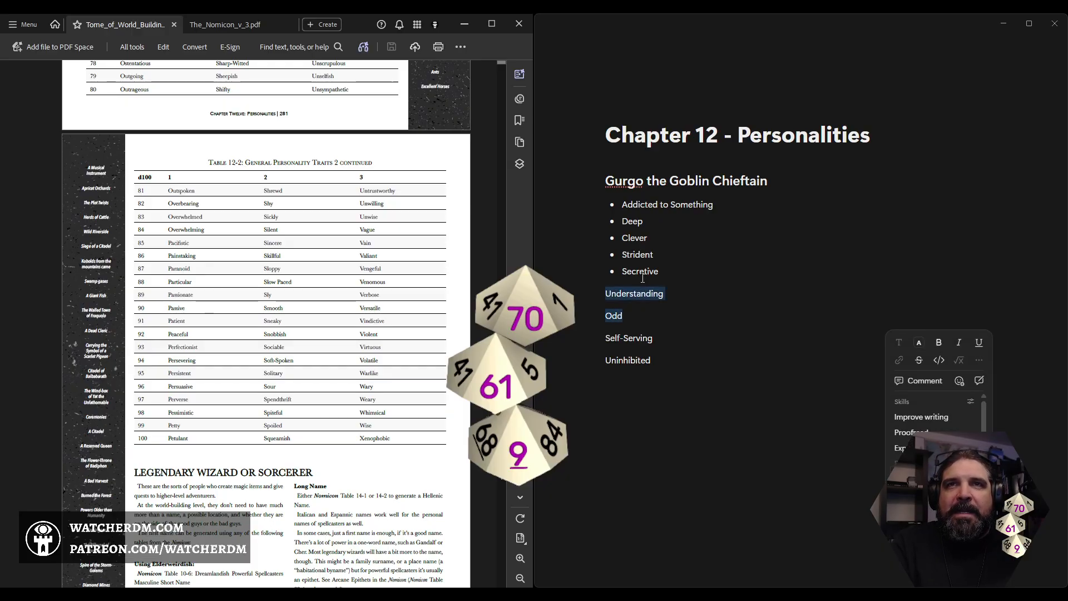
{"action": "key", "text": "BackSpace"}
{"action": "key", "text": "BackSpace"}
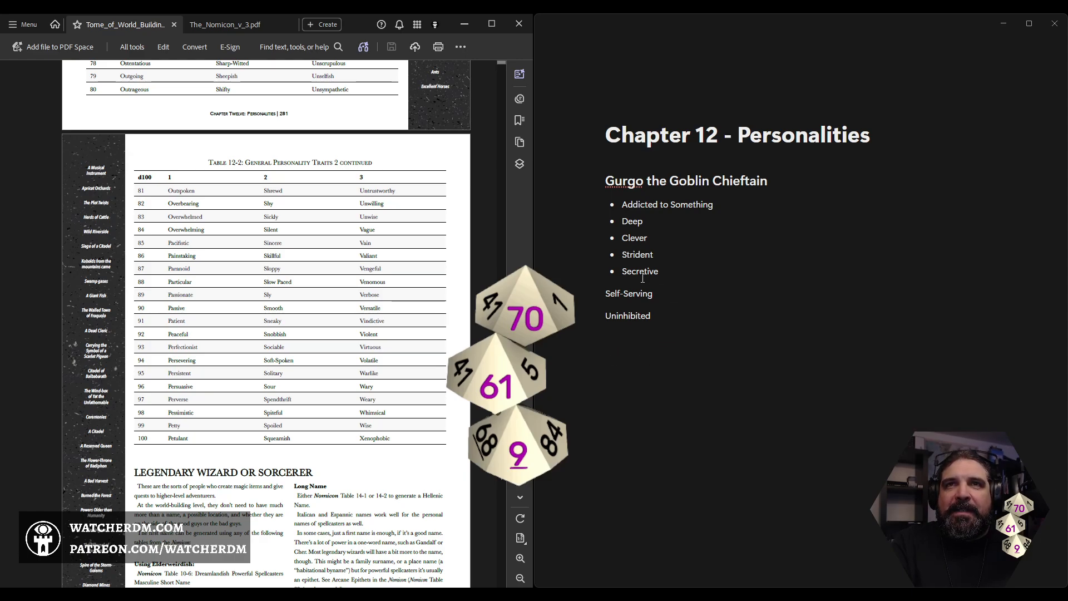
{"action": "key", "text": "BackSpace"}
{"action": "key", "text": "Return"}
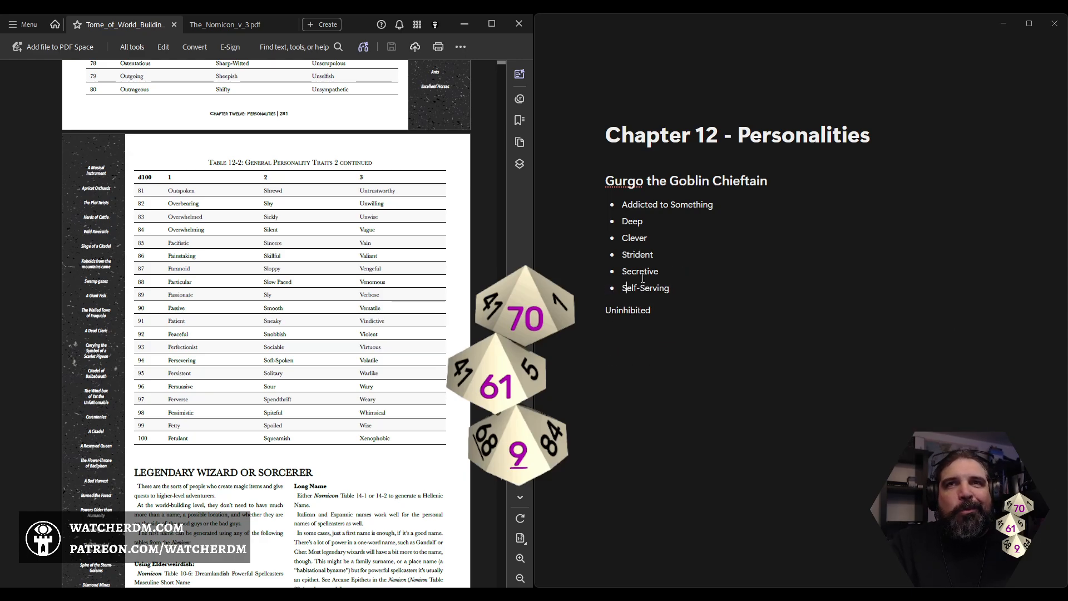
{"action": "key", "text": "End"}
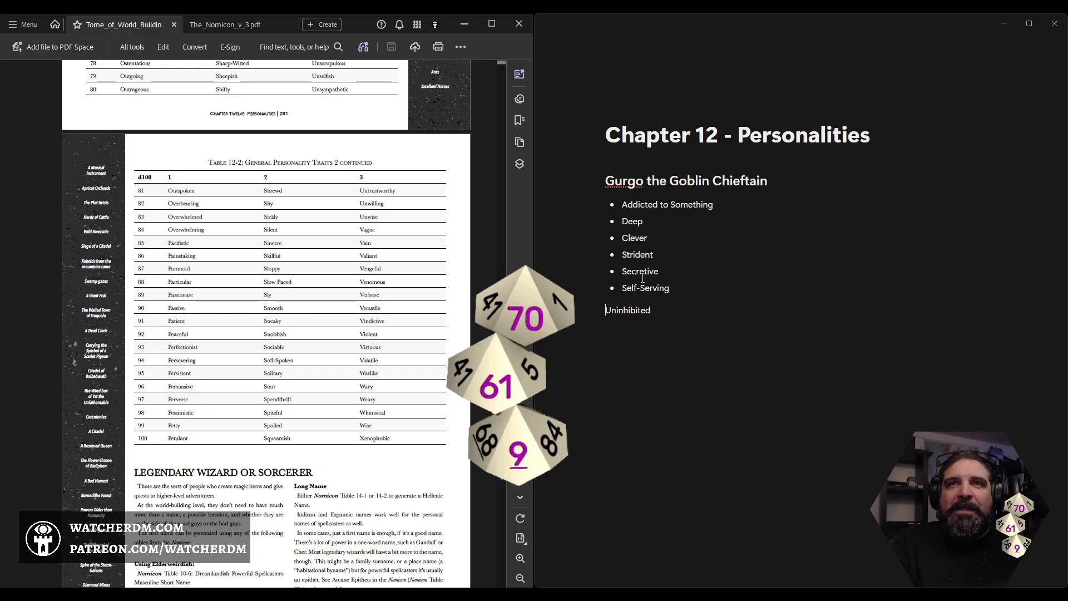
{"action": "key", "text": "shift+End"}
{"action": "key", "text": "BackSpace"}
{"action": "key", "text": "BackSpace"}
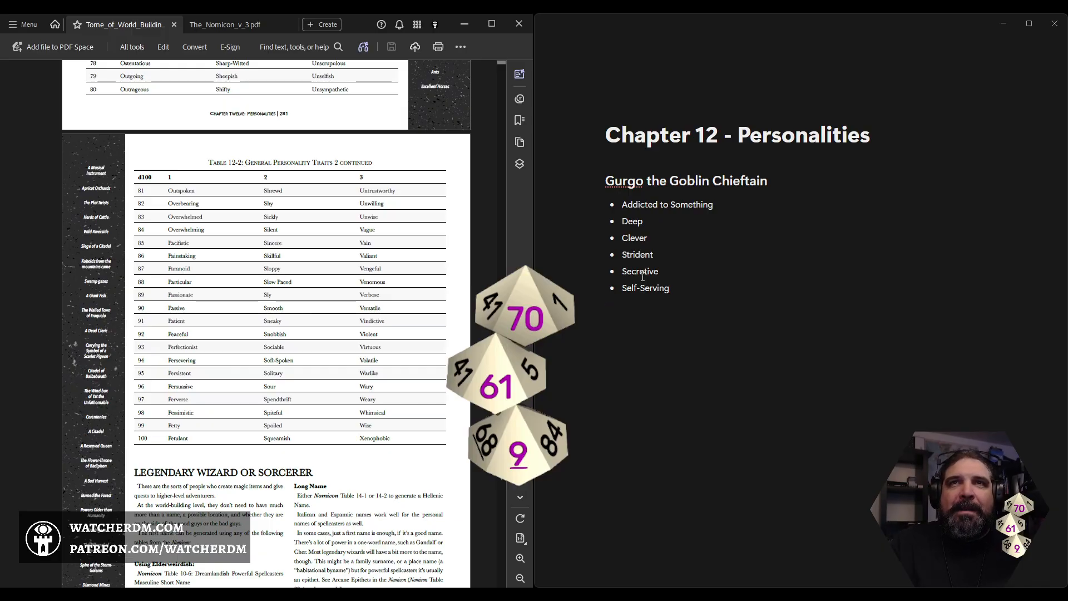
- Replace "Something" in the first bullet with "fire stone, a magical substance created by wizards, powerful and dangerous"
{"action": "scroll", "coordinate": [495, 279], "scroll_direction": "up", "scroll_amount": 1}
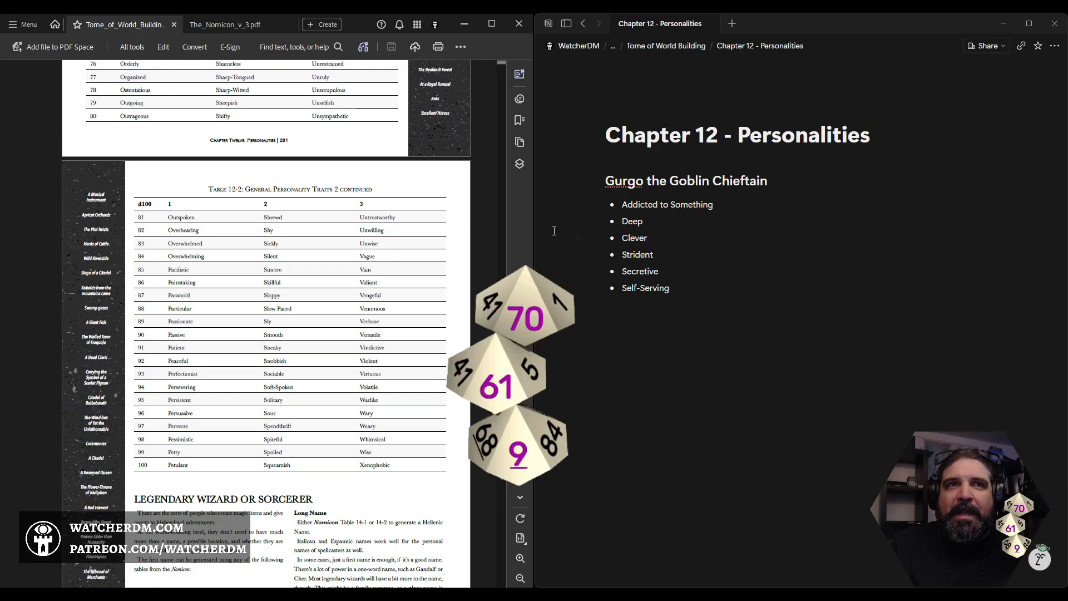
{"action": "scroll", "coordinate": [495, 250], "scroll_direction": "down", "scroll_amount": 3}
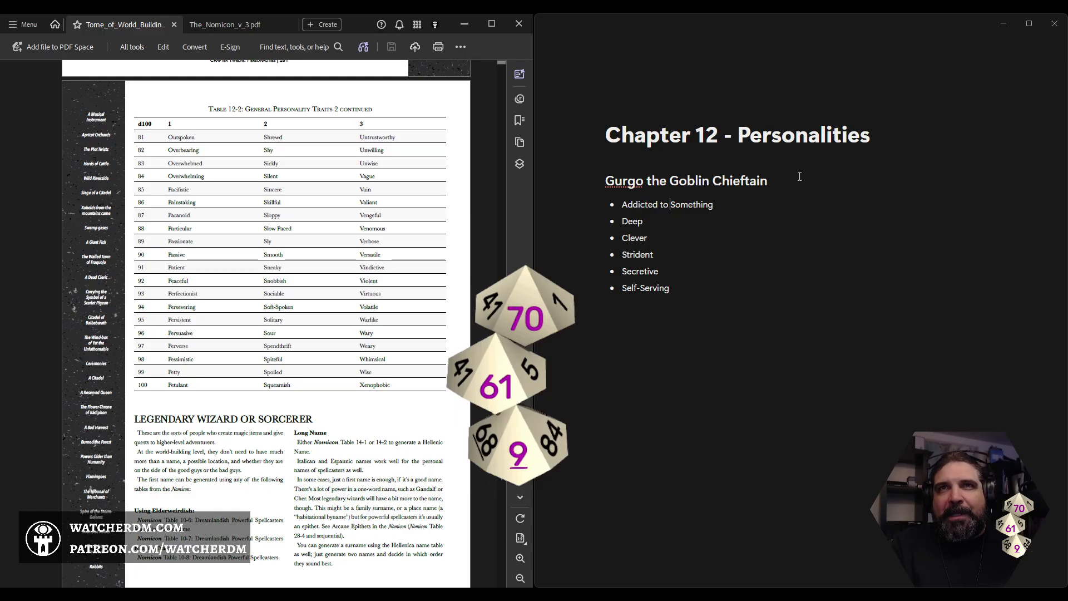
{"action": "key", "text": "shift+End"}
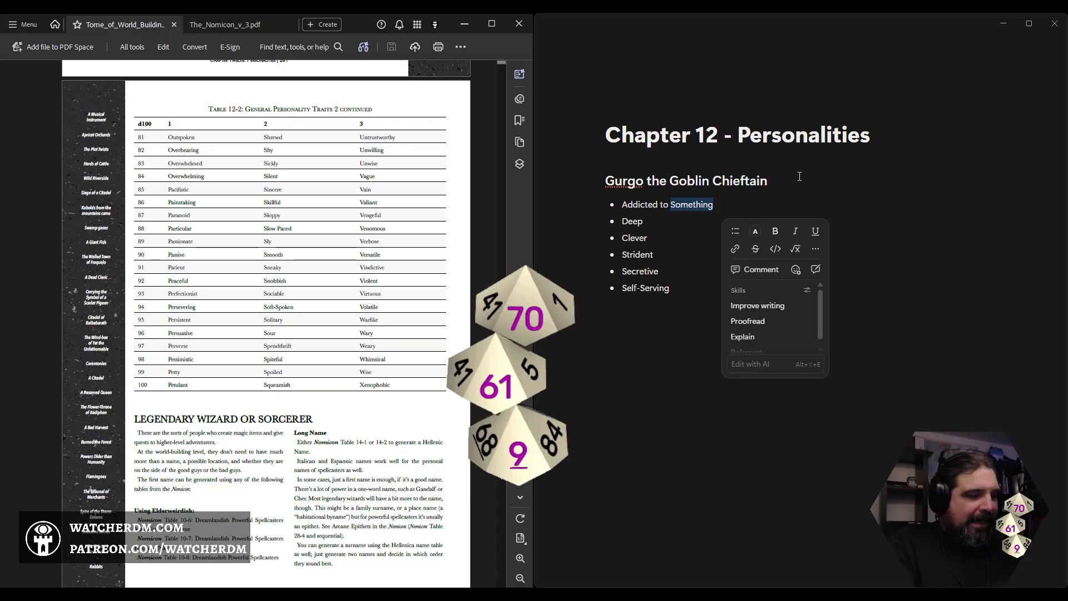
{"action": "type", "text": "fire stone, a"}
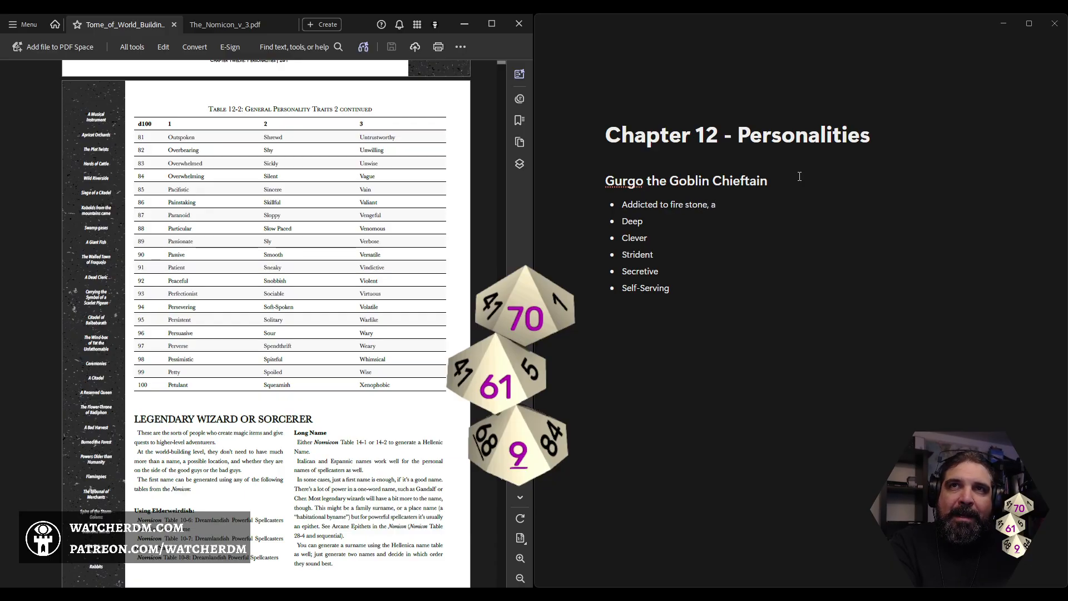
{"action": "type", "text": " magical sub"}
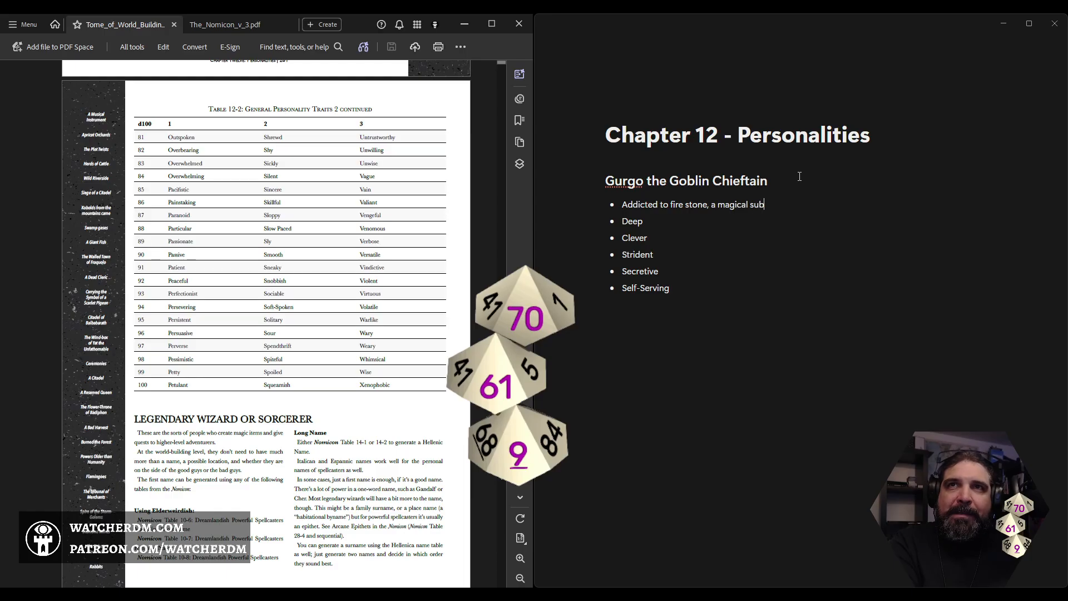
{"action": "type", "text": "stance created by"}
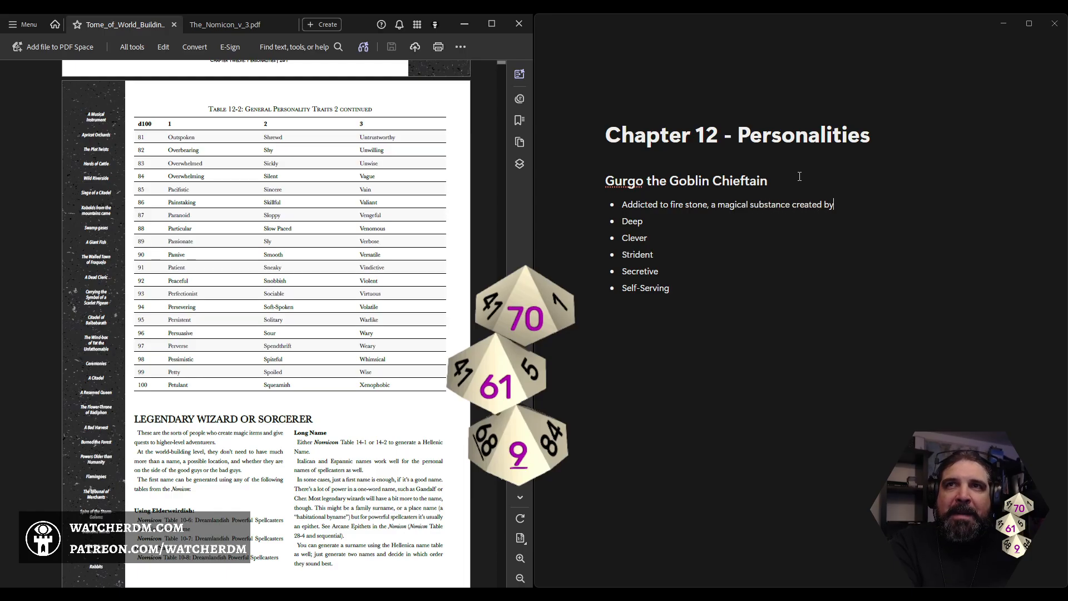
{"action": "type", "text": " wizards"}
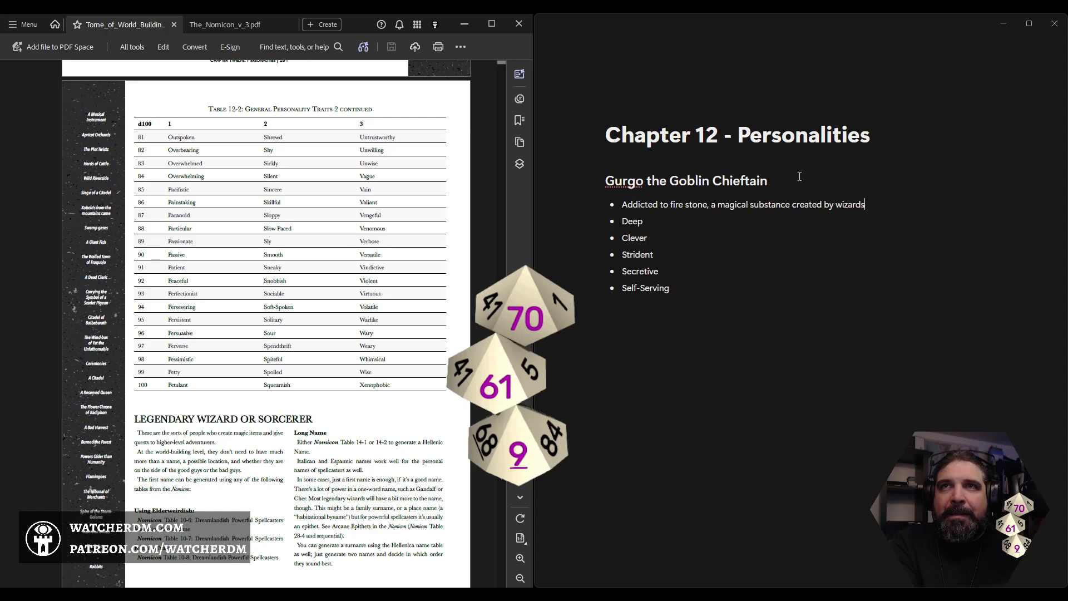
{"action": "type", "text": ", powerful "}
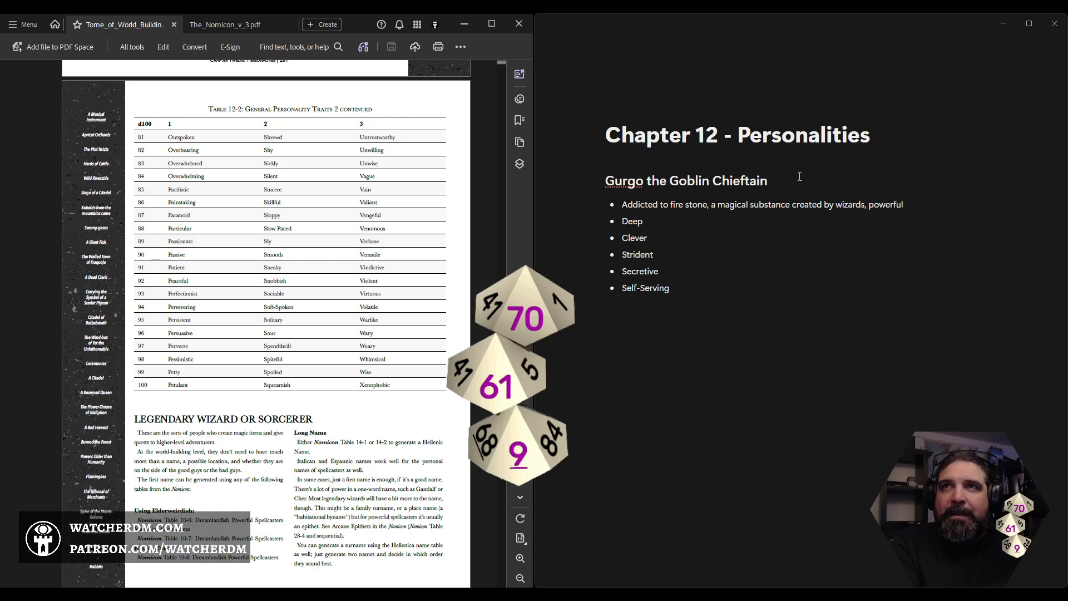
{"action": "type", "text": "and dangerous"}
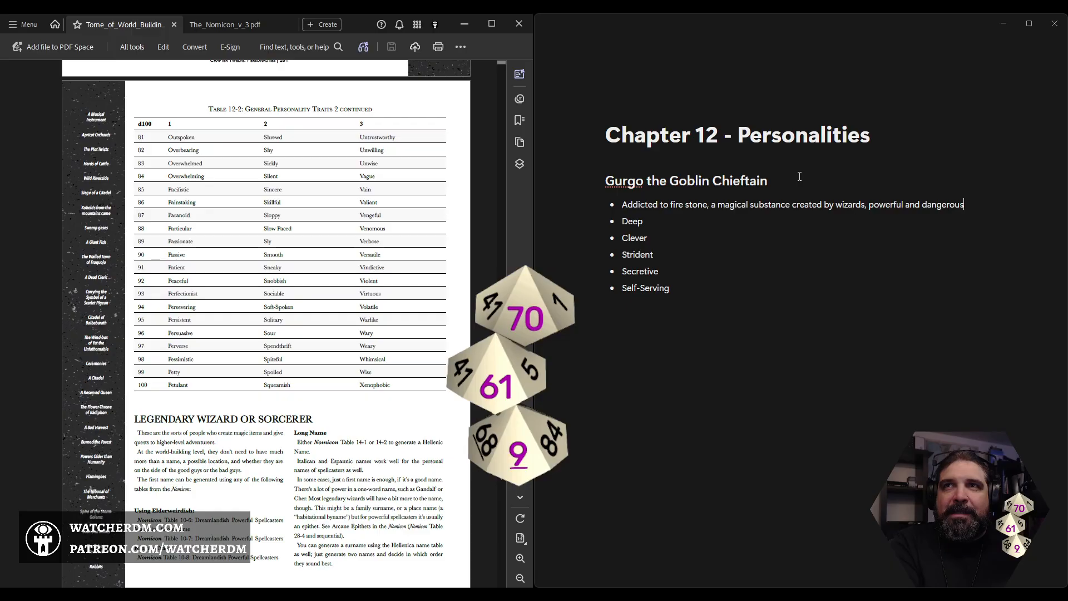
- End the first bullet's sentence with a period and append "Also one hell of a high." after "powerful and dangerous"
{"action": "type", "text": ". Also onb"}
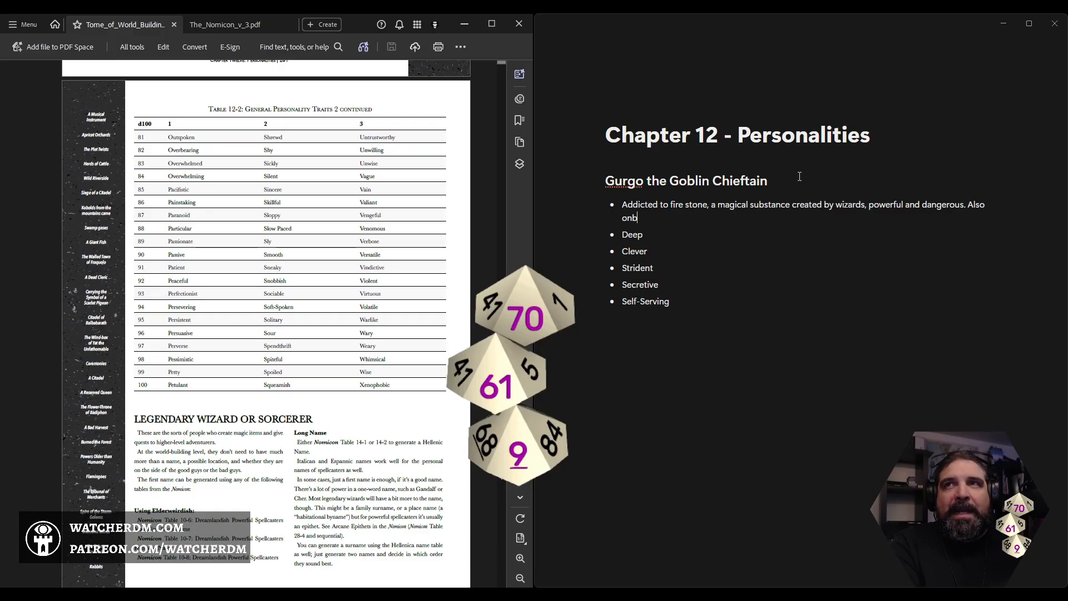
{"action": "key", "text": "BackSpace"}
{"action": "type", "text": "e "}
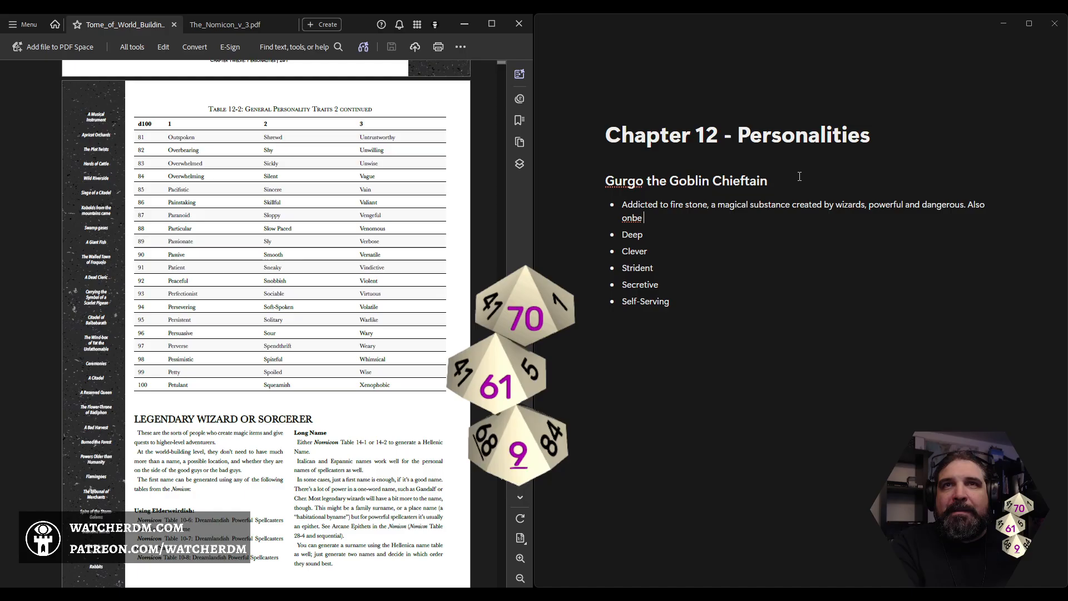
{"action": "type", "text": "hell"}
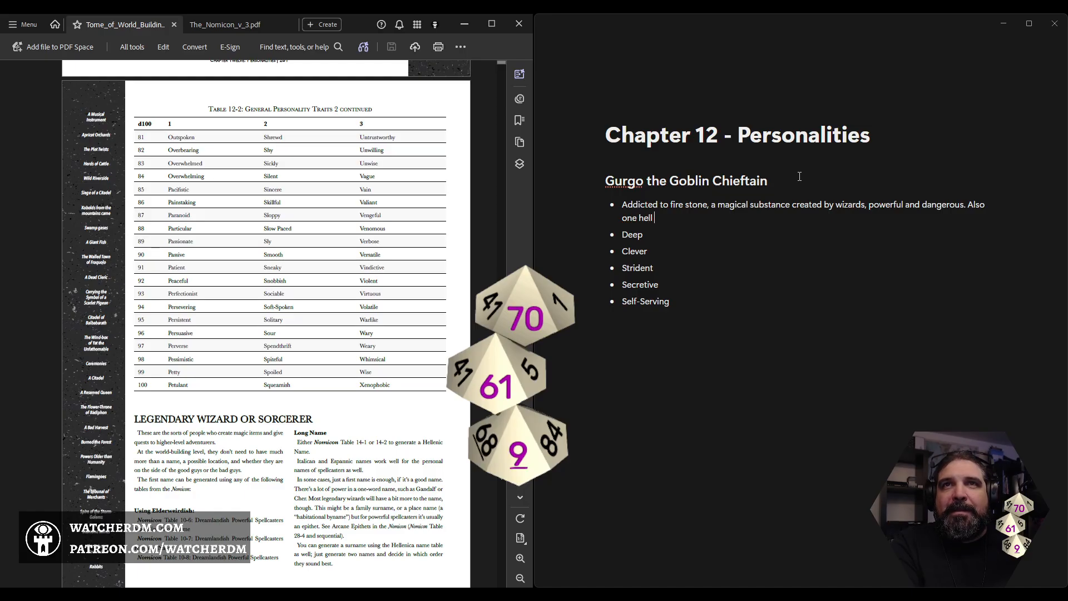
{"action": "type", "text": " of a high."}
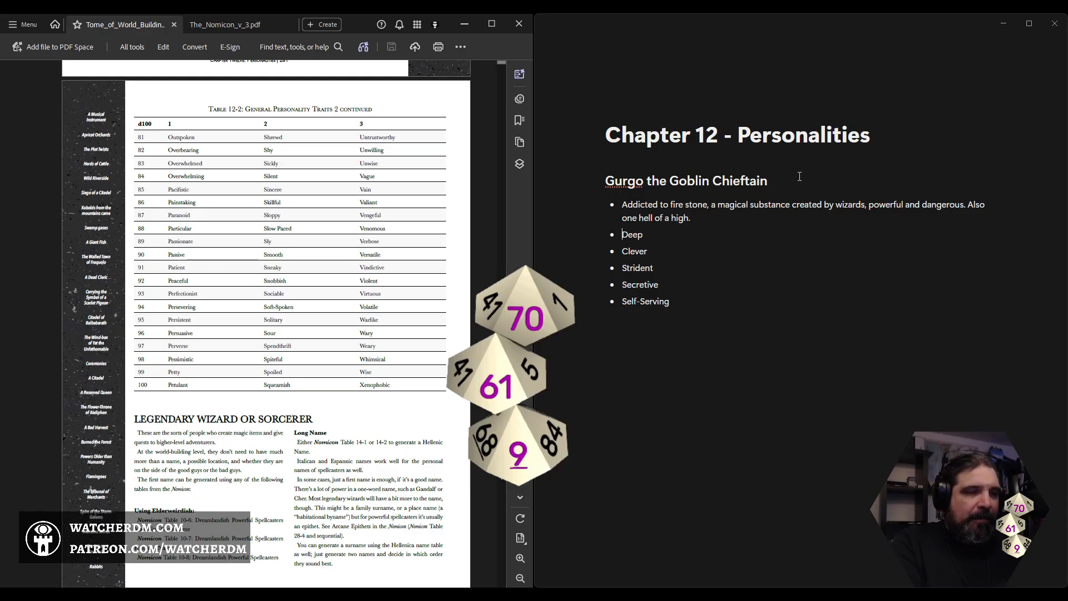
- Reword the Deep bullet as "Occasionally deep", with the spelling of "Occasionally" corrected
{"action": "type", "text": "Ocassionally"}
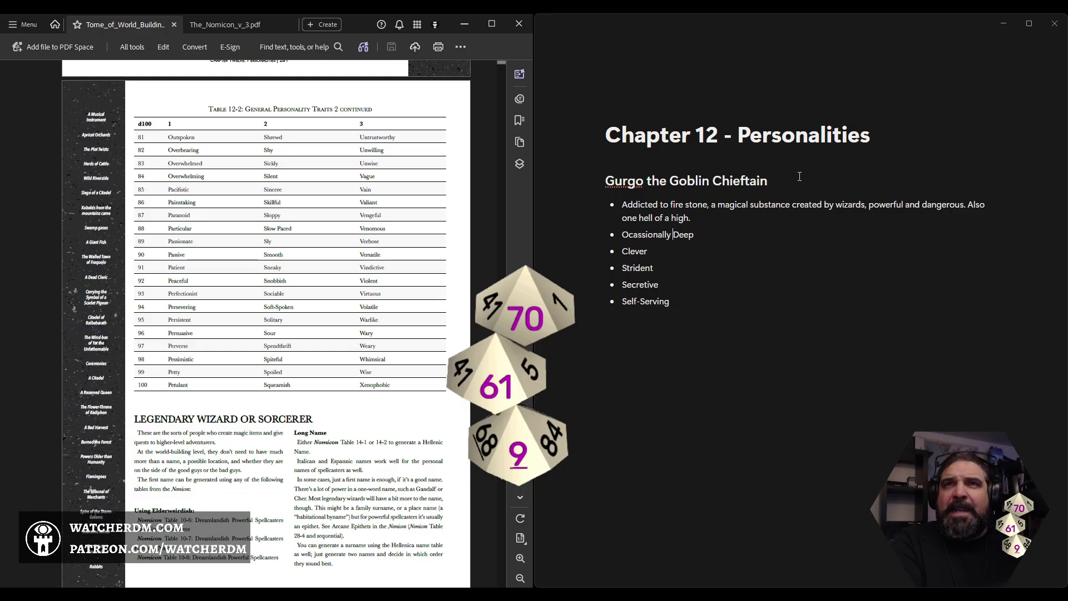
{"action": "key", "text": "Delete"}
{"action": "type", "text": "d"}
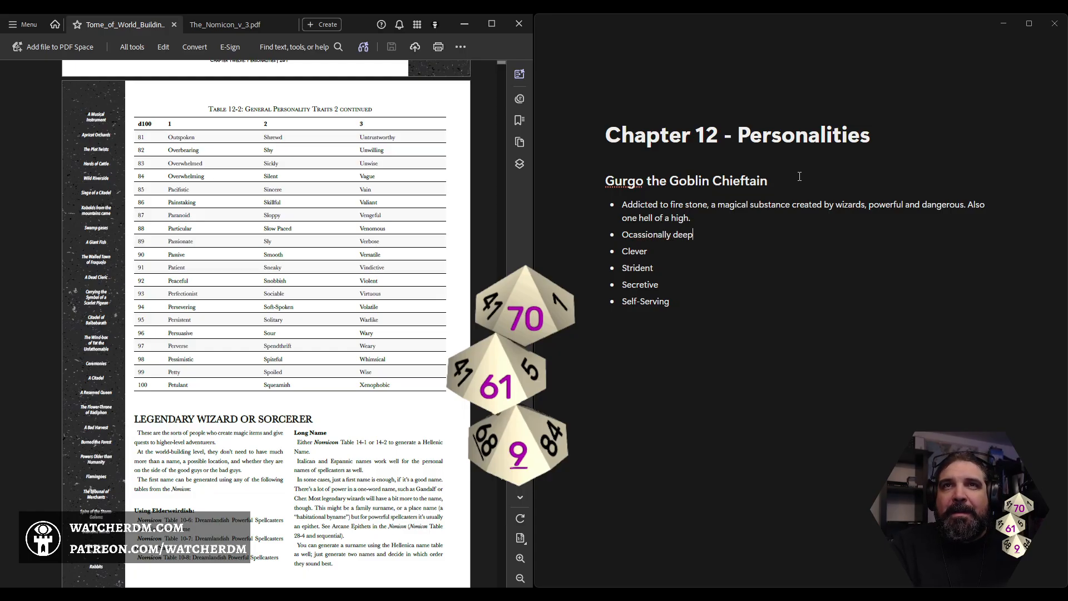
{"action": "right_click", "coordinate": [659, 234]}
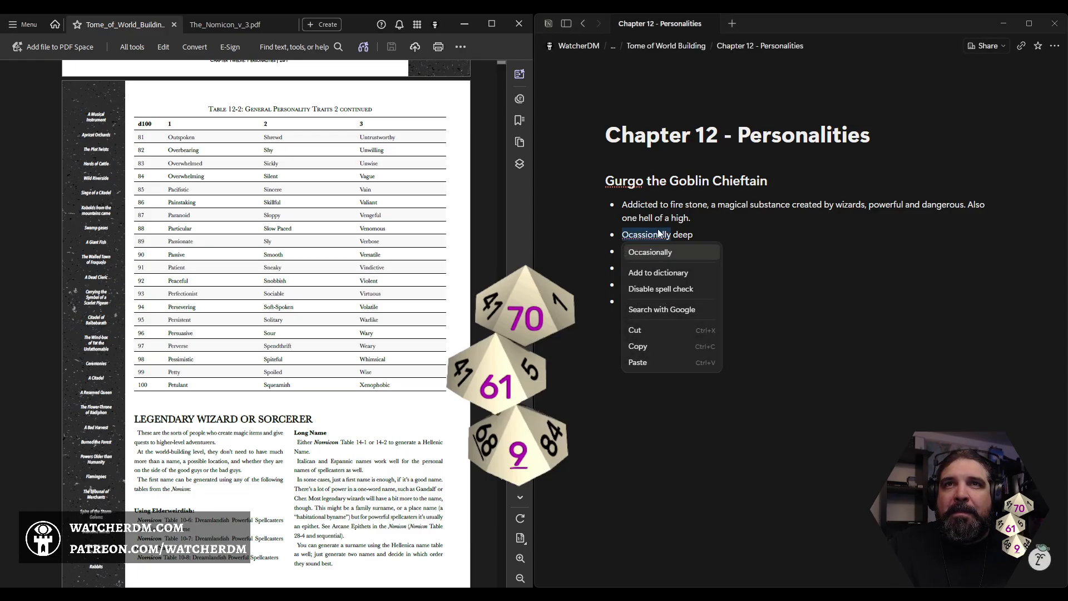
{"action": "left_click", "coordinate": [651, 253]}
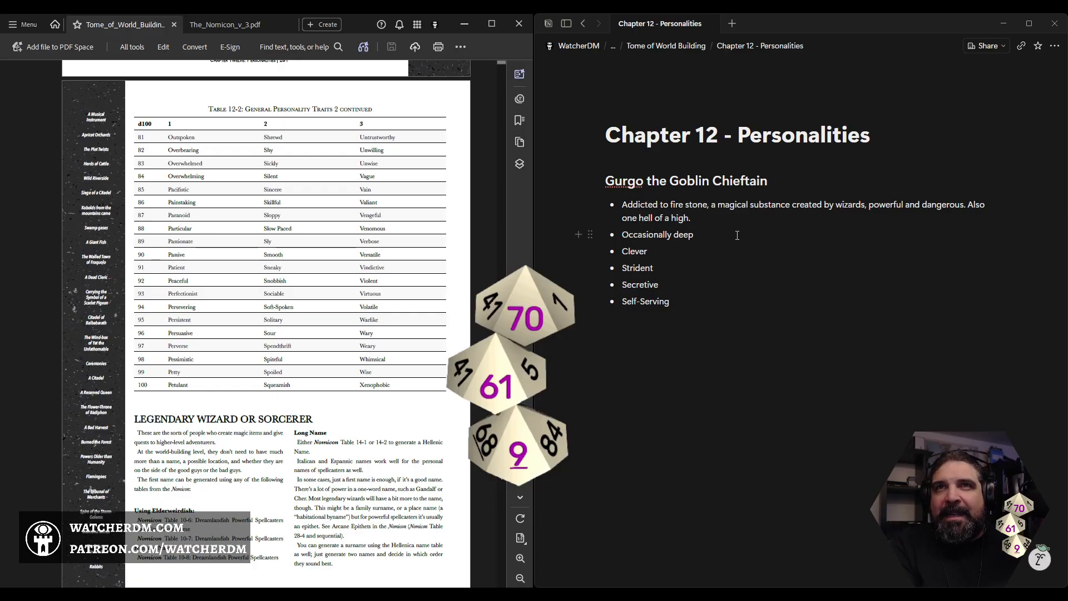
- Continue the second bullet after "Occasionally deep" with "with his drug addled philosophical whims."
{"action": "type", "text": "with "}
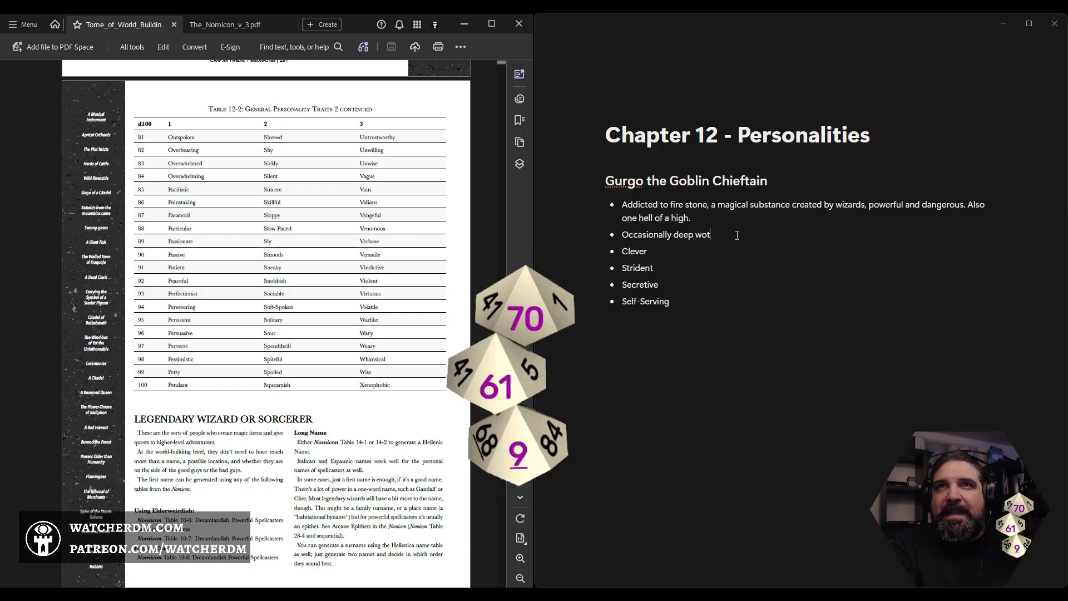
{"action": "type", "text": "hi"}
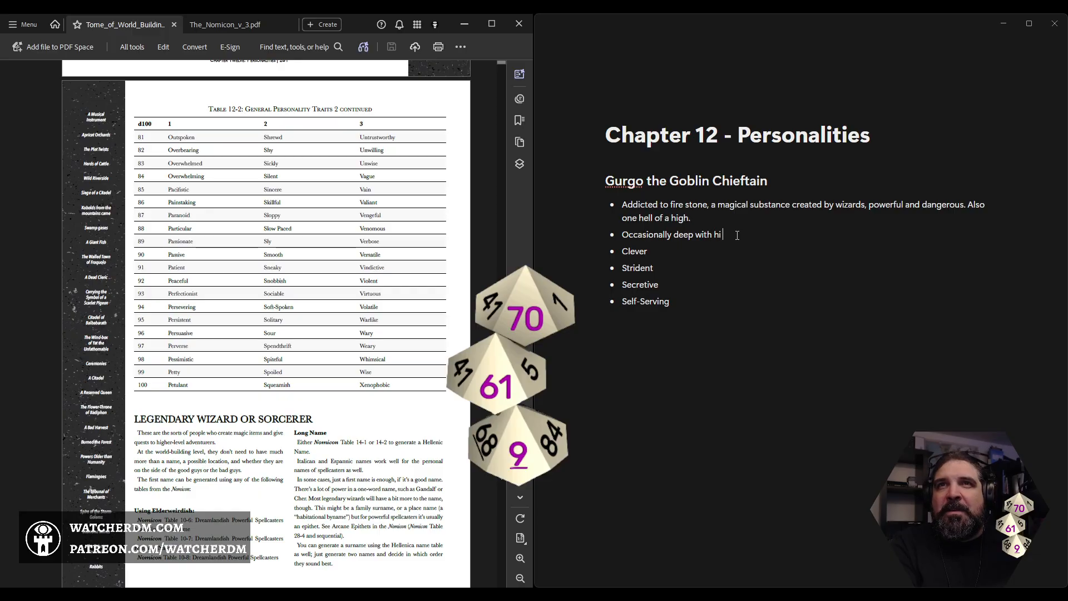
{"action": "type", "text": "s drug ad"}
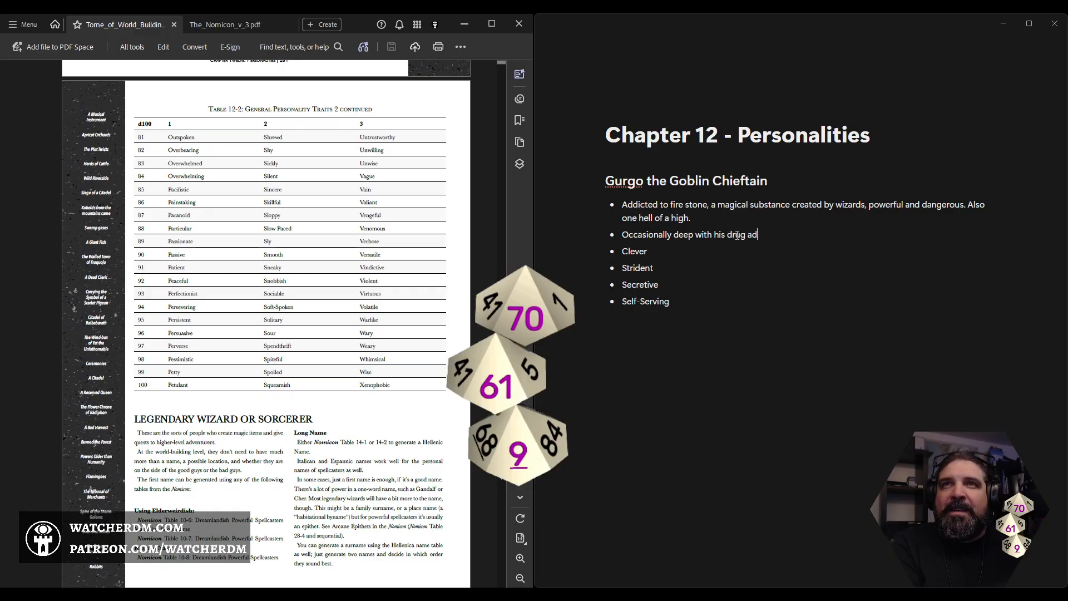
{"action": "type", "text": "dled philso"}
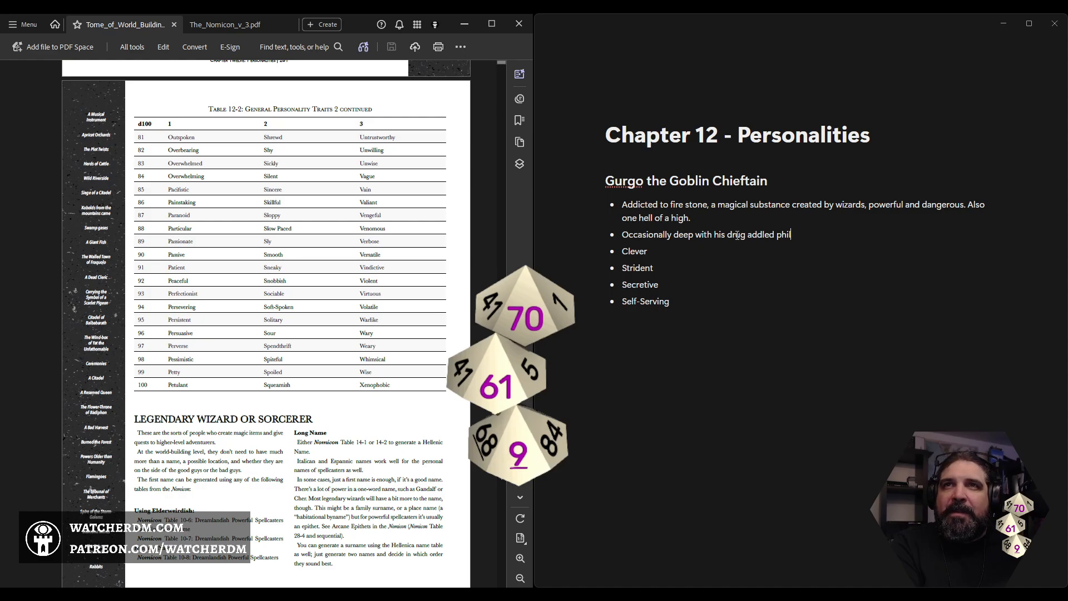
{"action": "key", "text": "BackSpace"}
{"action": "key", "text": "BackSpace"}
{"action": "type", "text": "oso"}
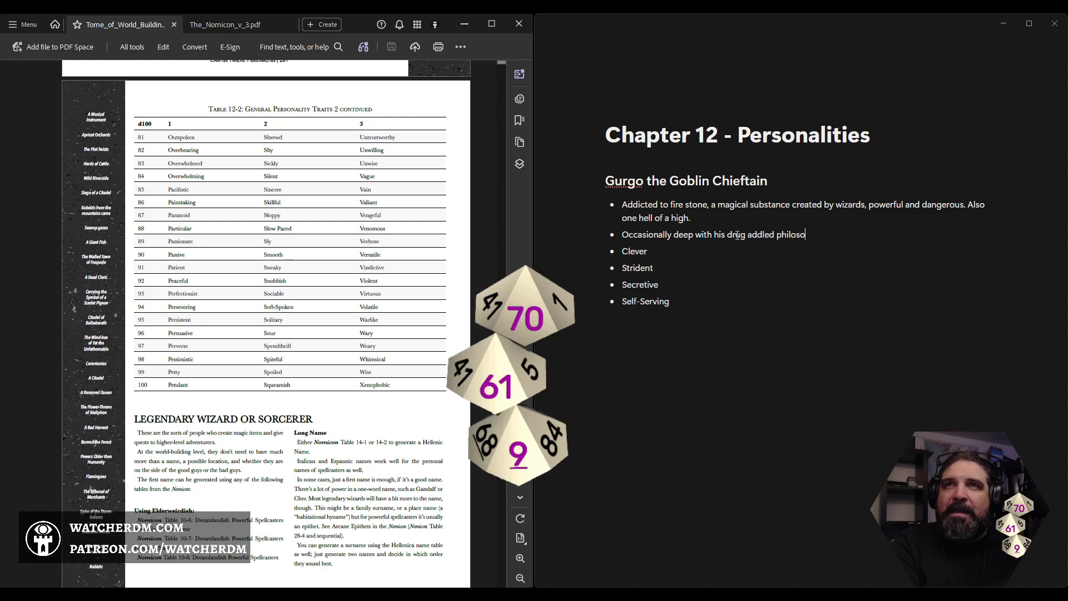
{"action": "type", "text": "phical "}
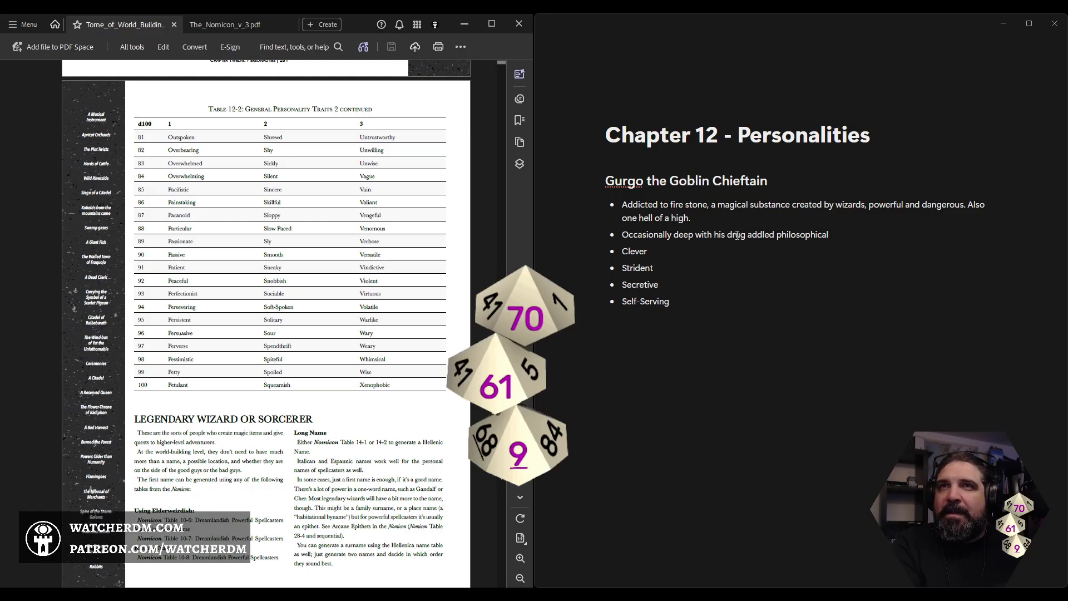
{"action": "type", "text": "whims."}
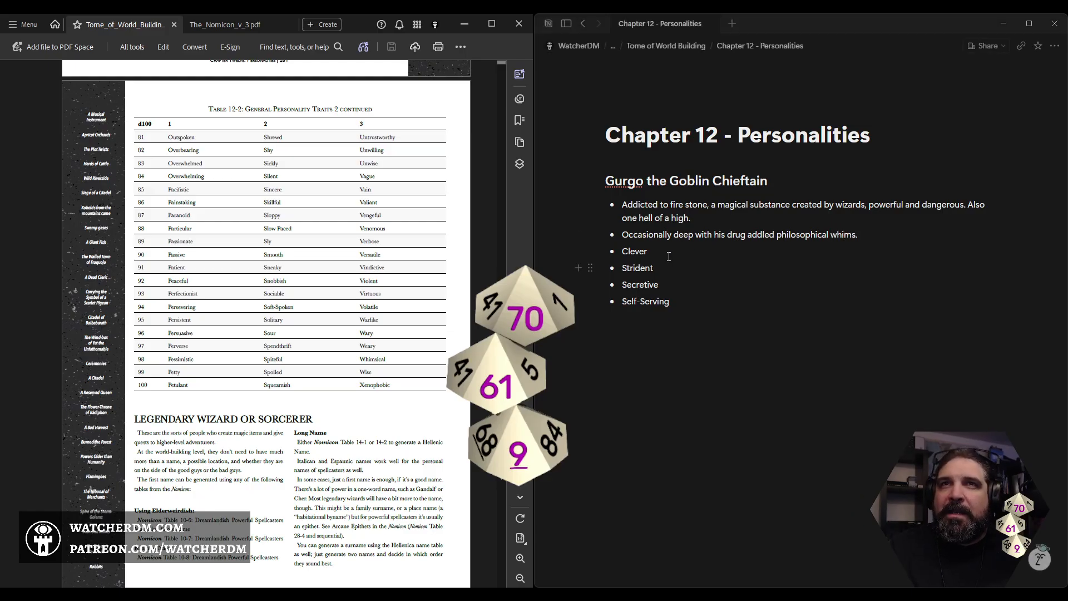
- Correct the second bullet's punctuation by adding a comma after "Occasionally" and hyphenating "drug-addled"
{"action": "left_click", "coordinate": [669, 249]}
{"action": "left_click", "coordinate": [679, 236]}
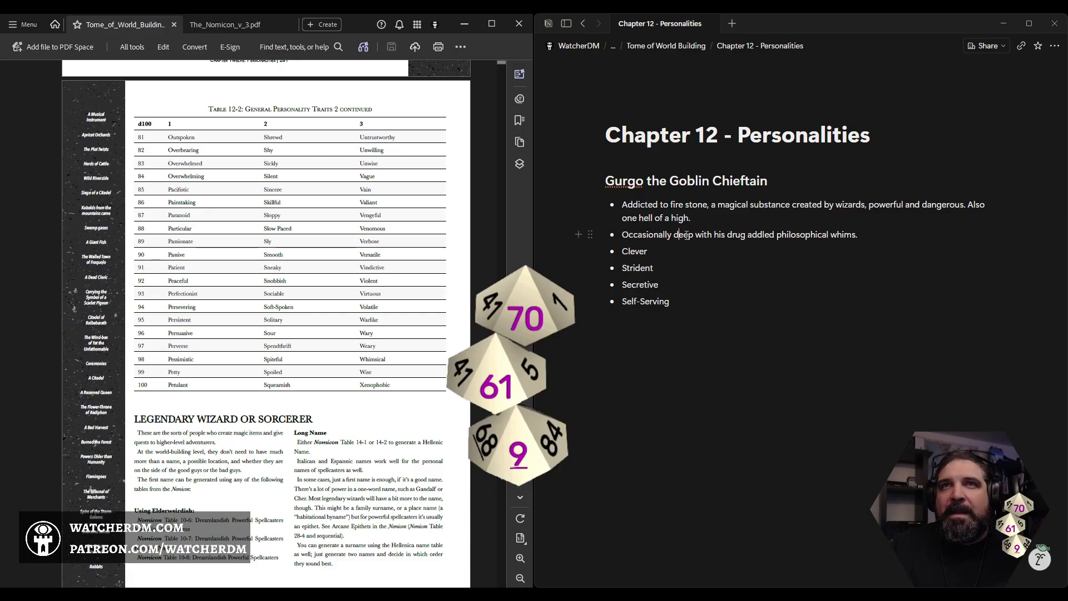
{"action": "left_click", "coordinate": [683, 234]}
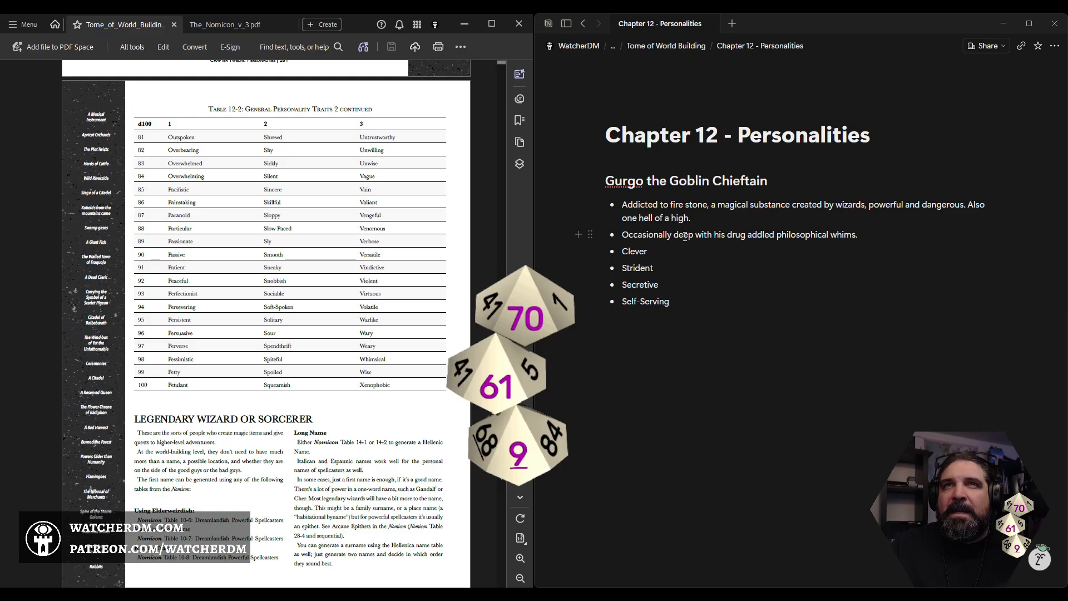
{"action": "left_click", "coordinate": [723, 270]}
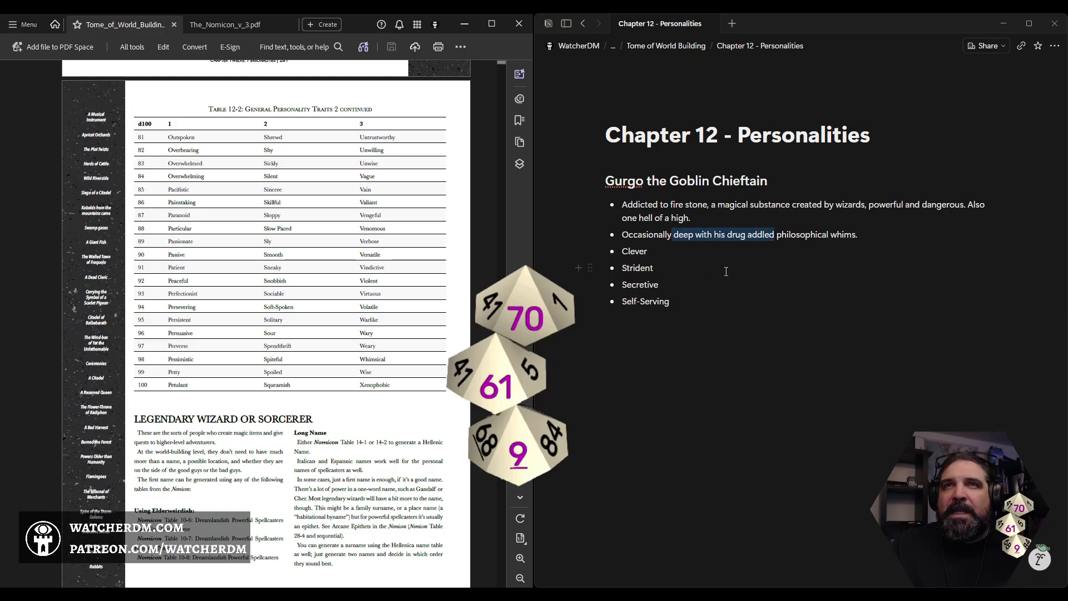
- Expand the Clever bullet into "Cleverly plays his rivals against each other to maintain his power."
{"action": "left_click", "coordinate": [651, 249]}
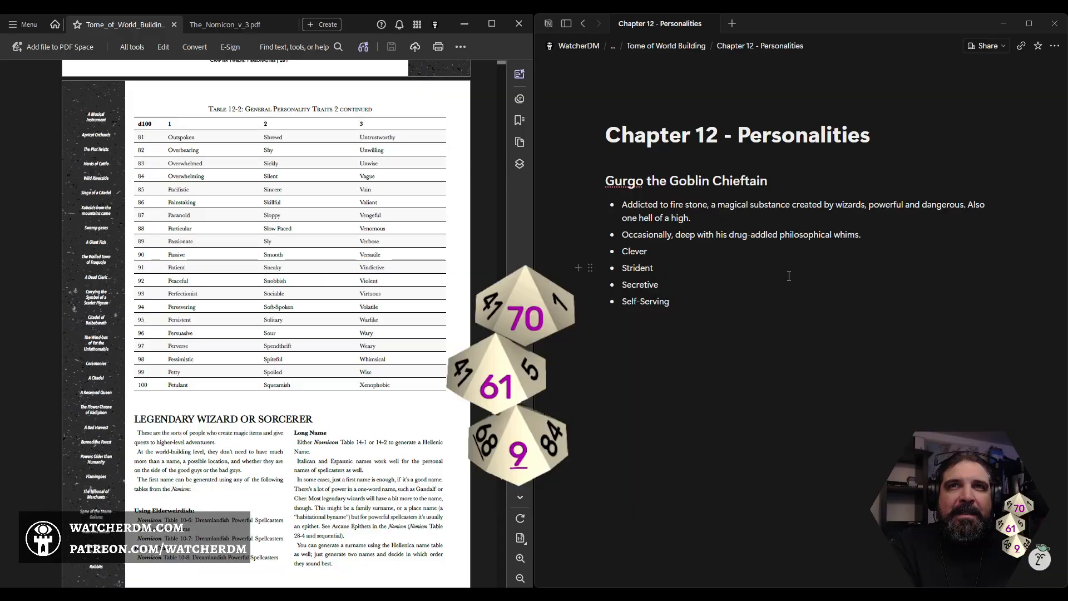
{"action": "type", "text": "ly"}
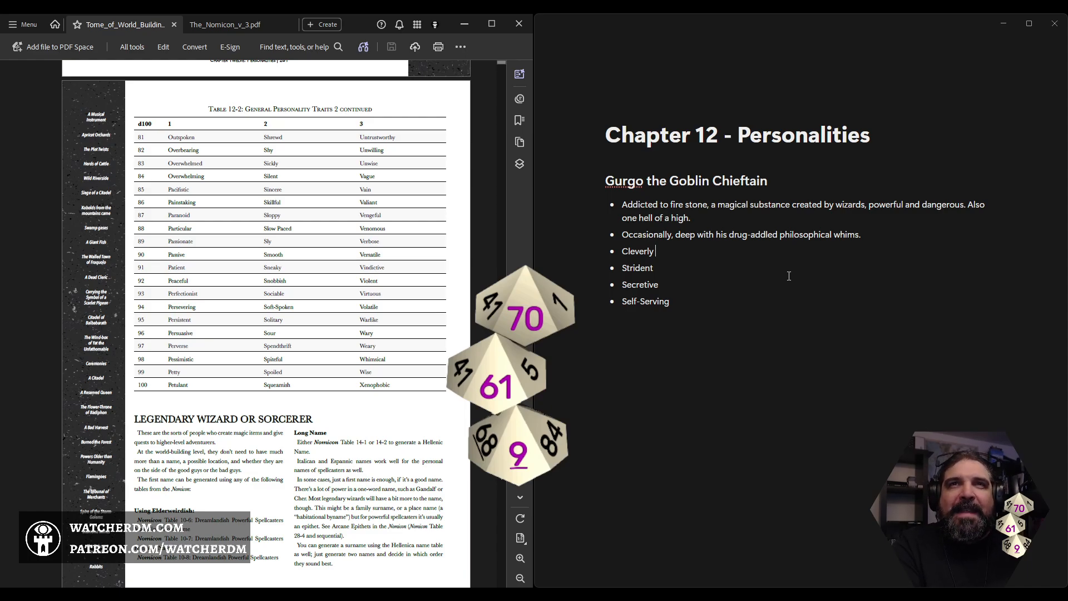
{"action": "type", "text": "plays "}
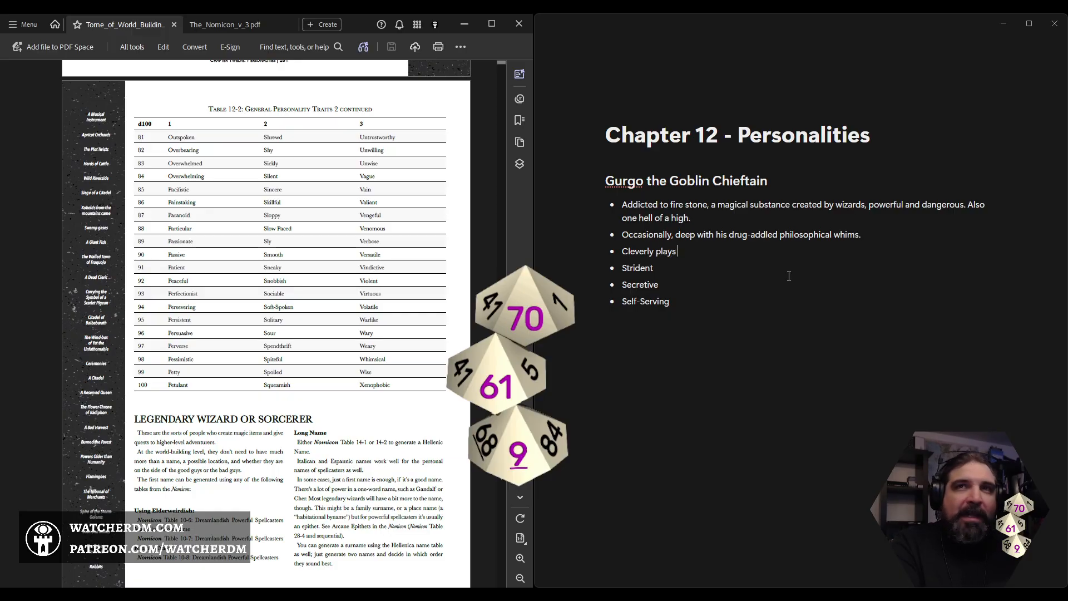
{"action": "type", "text": "his rivals "}
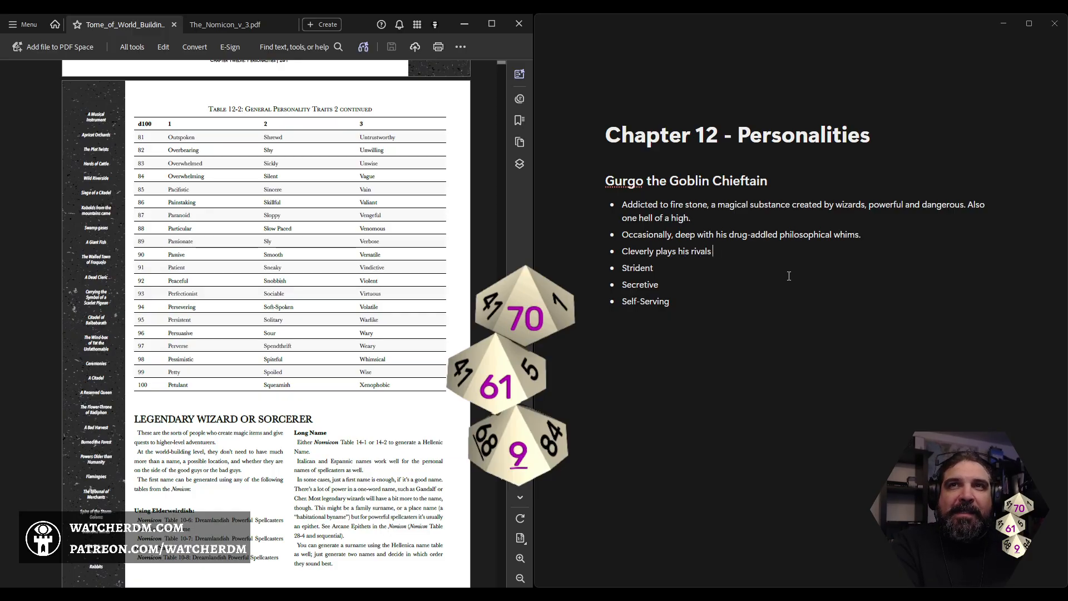
{"action": "type", "text": "against each o"}
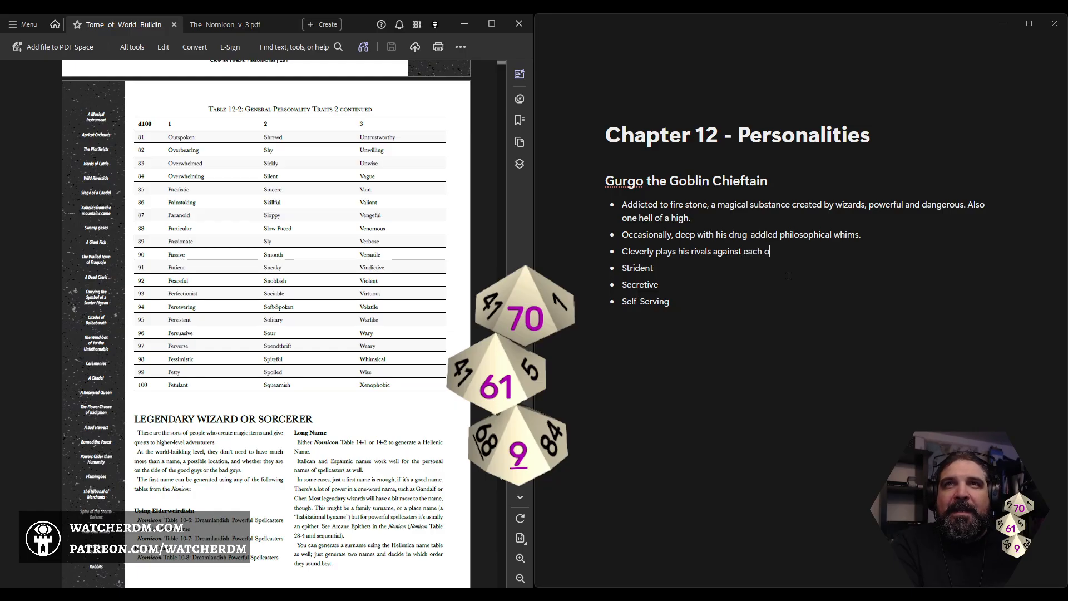
{"action": "type", "text": "ther to maintain "}
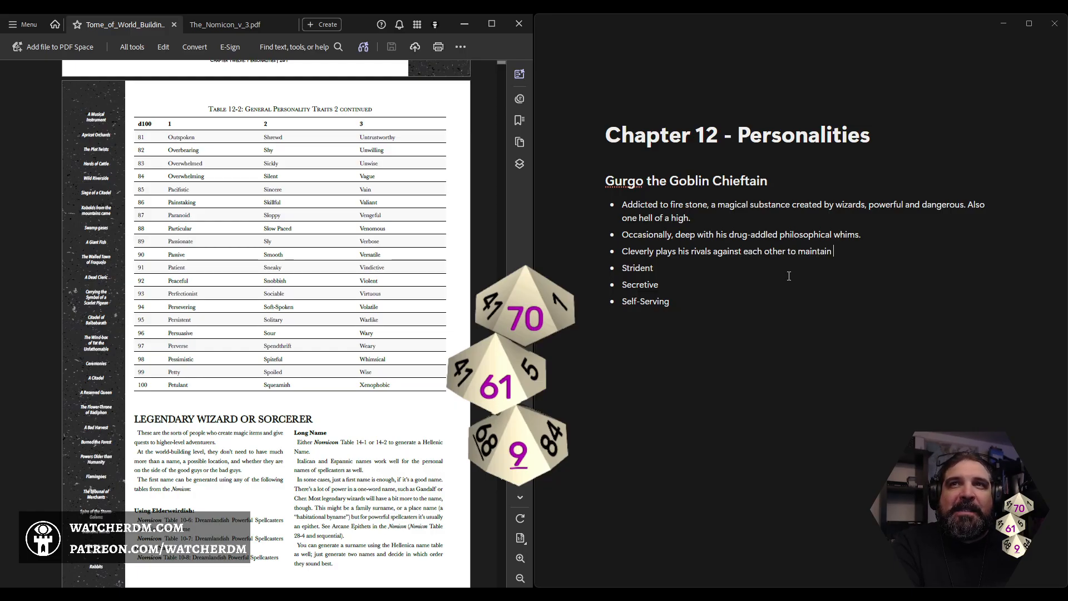
{"action": "type", "text": "his power."}
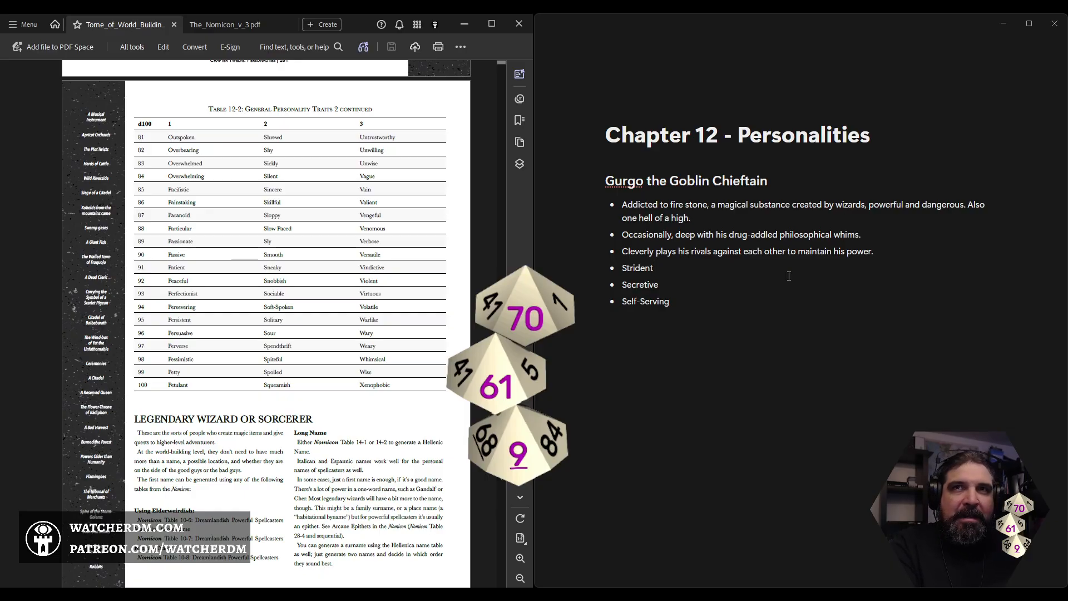
- Turn the Strident bullet into "People say he is strident behind his back"
{"action": "type", "text": "People say hge"}
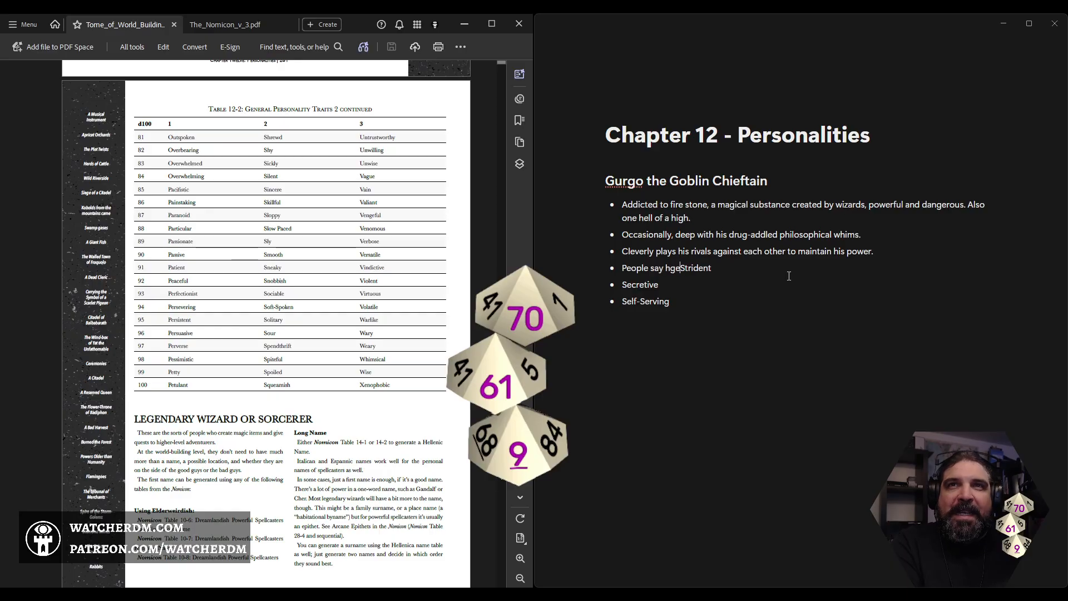
{"action": "key", "text": "BackSpace"}
{"action": "key", "text": "BackSpace"}
{"action": "type", "text": "e is"}
{"action": "key", "text": "Delete"}
{"action": "type", "text": "s"}
{"action": "key", "text": "End"}
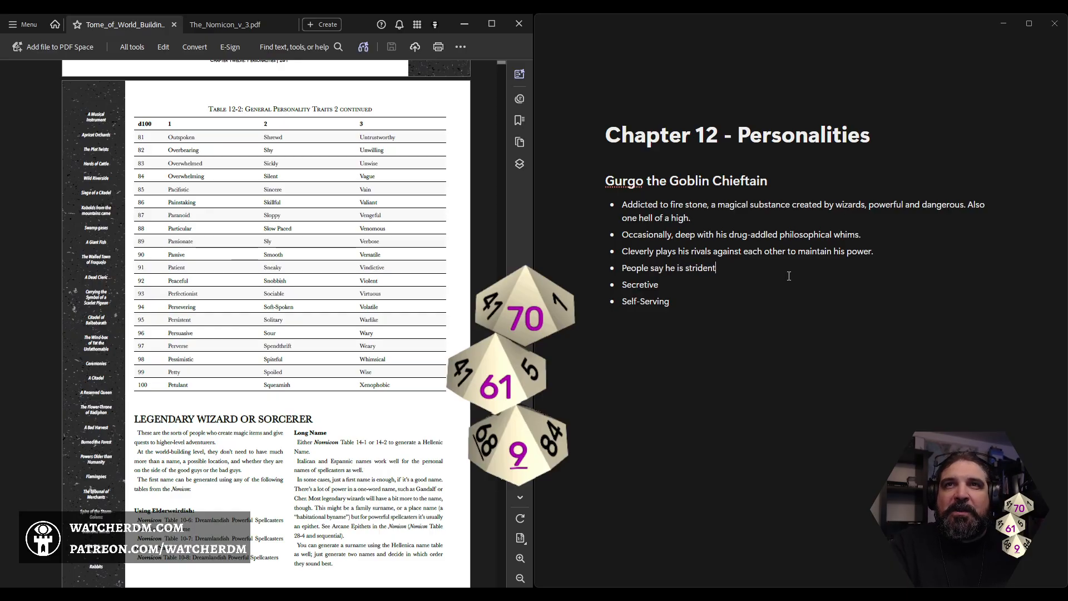
{"action": "type", "text": "behind hi"}
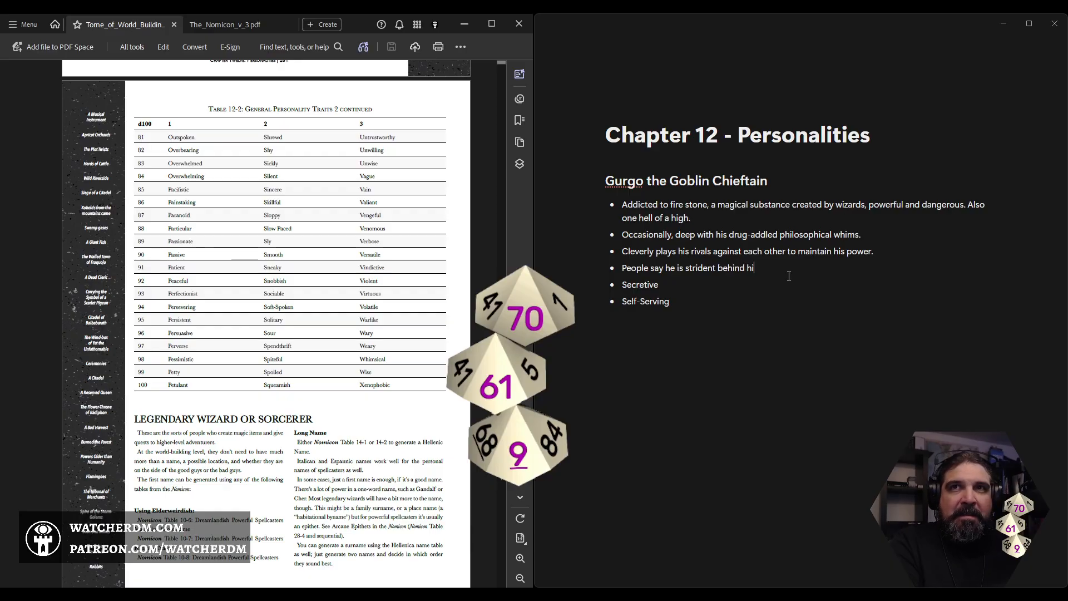
{"action": "type", "text": "s back"}
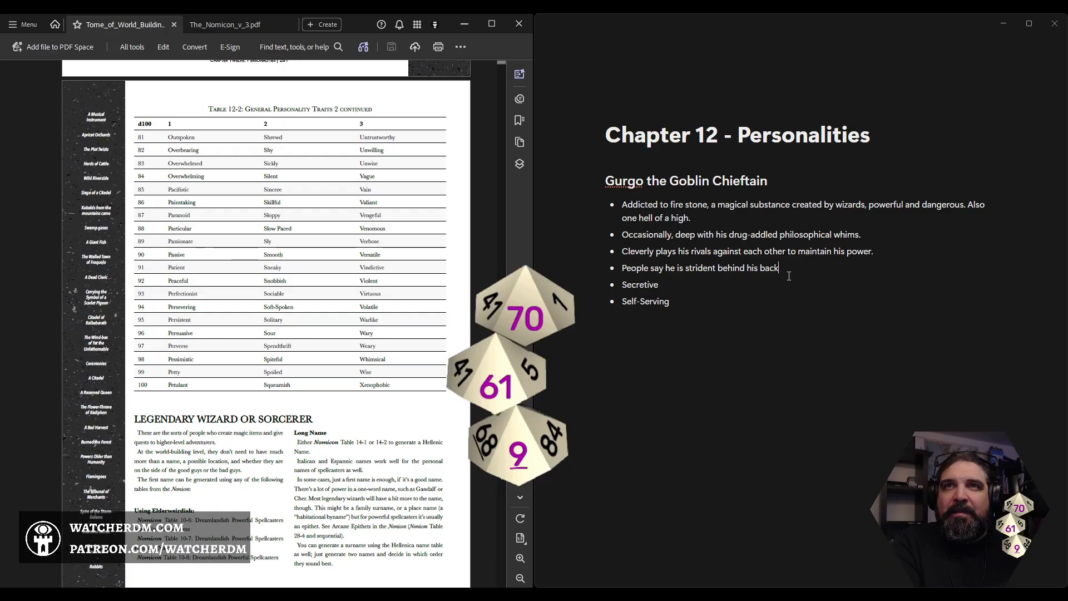
- Continue the strident bullet after "behind his back" with ", but are afraid of his brash termperments"
{"action": "type", "text": ", but"}
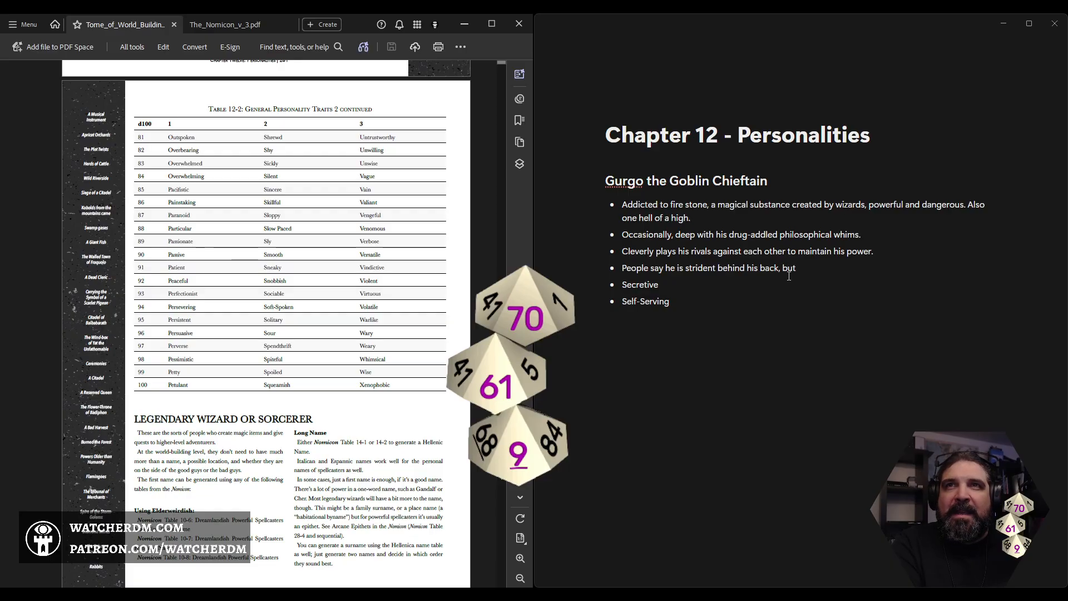
{"action": "type", "text": " are afta"}
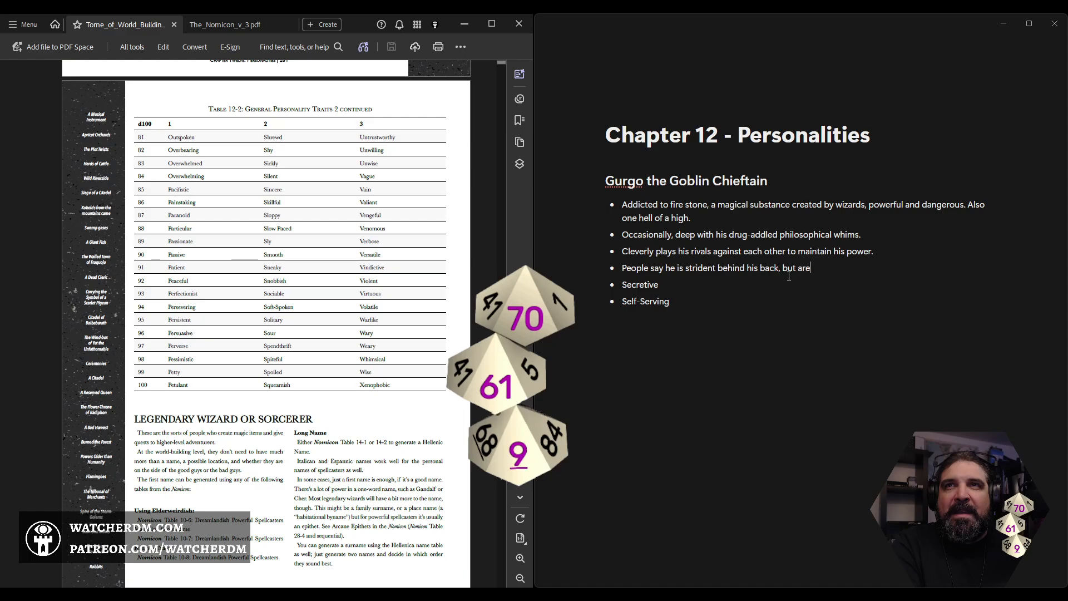
{"action": "key", "text": "BackSpace"}
{"action": "key", "text": "BackSpace"}
{"action": "type", "text": "raid of his "}
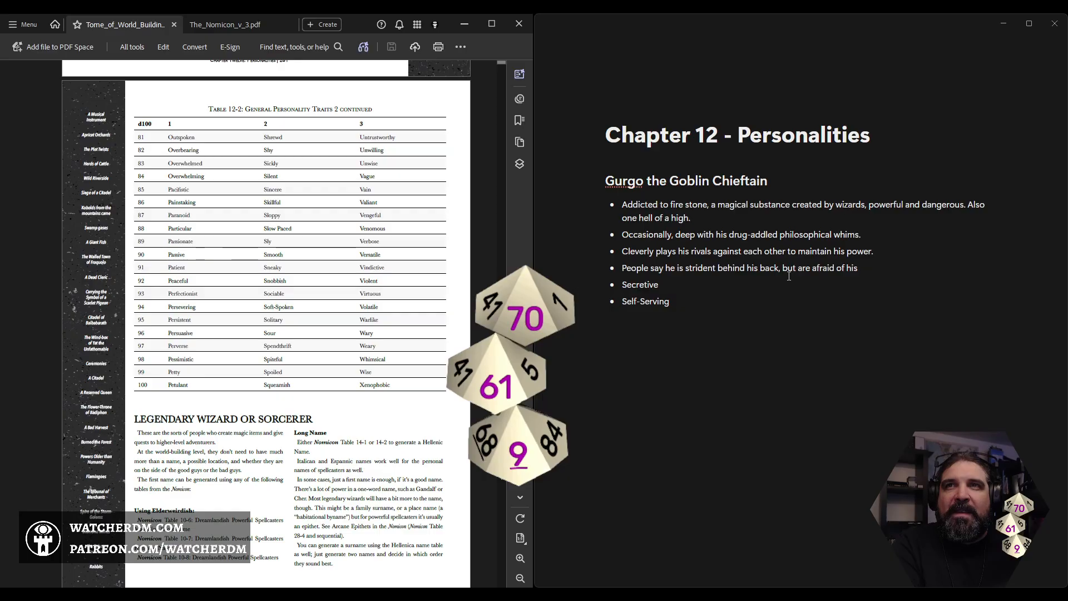
{"action": "type", "text": "term"}
{"action": "key", "text": "BackSpace"}
{"action": "key", "text": "BackSpace"}
{"action": "key", "text": "BackSpace"}
{"action": "key", "text": "BackSpace"}
{"action": "type", "text": "brash "}
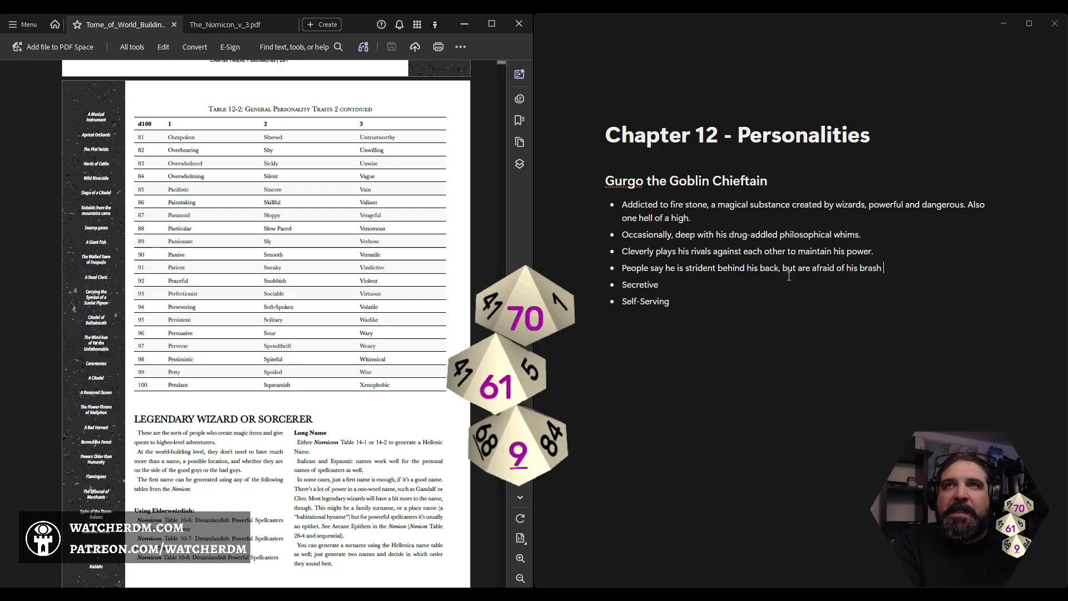
{"action": "type", "text": "termperments"}
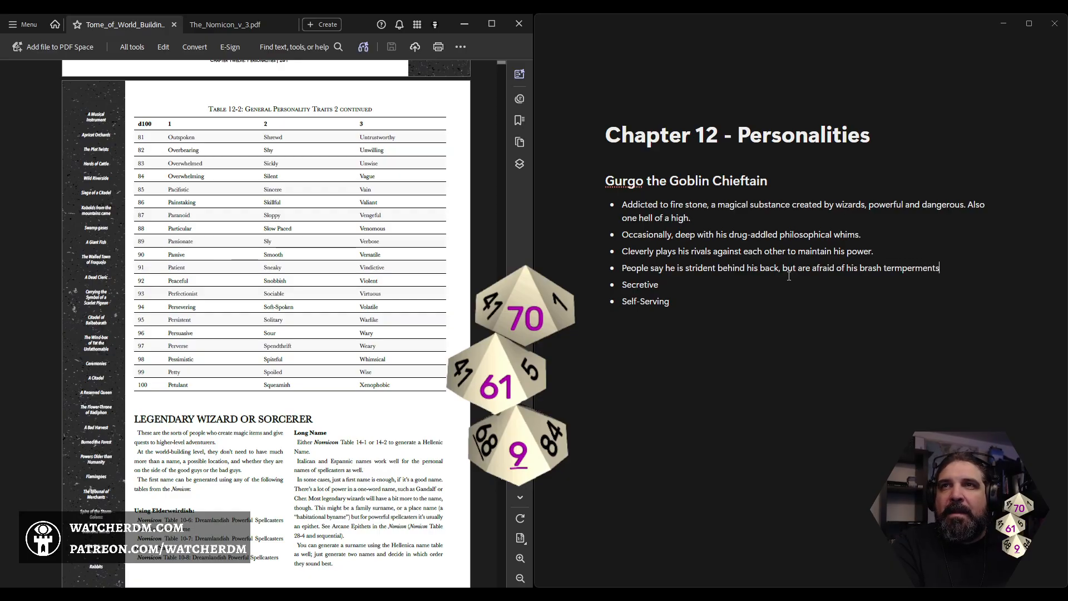
- Finish the strident bullet with "and propensity for yelling."
{"action": "type", "text": ".and prope"}
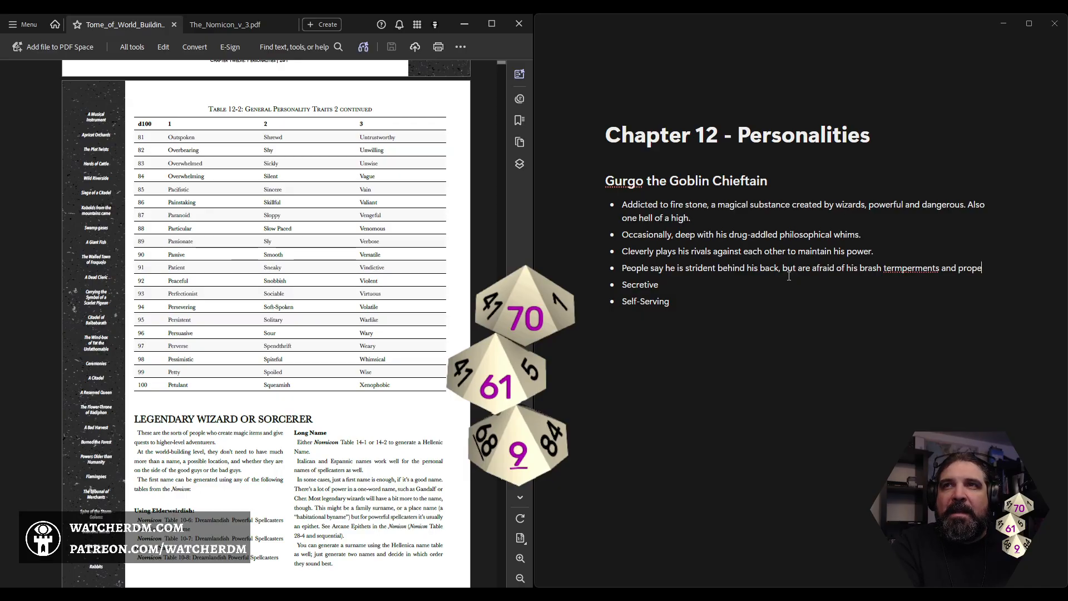
{"action": "type", "text": "nsity for y"}
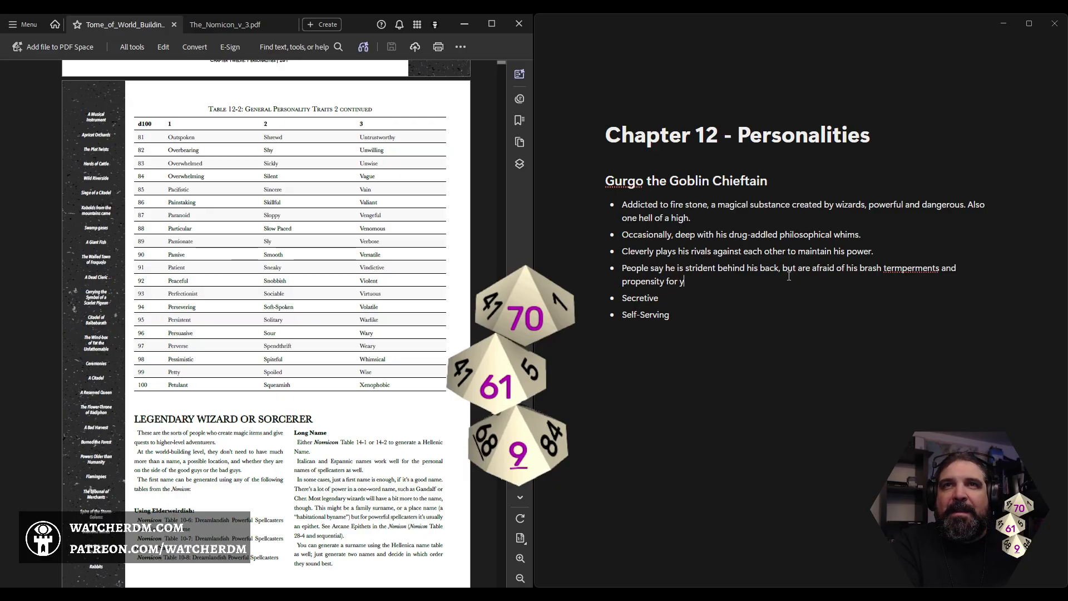
{"action": "type", "text": "elling."}
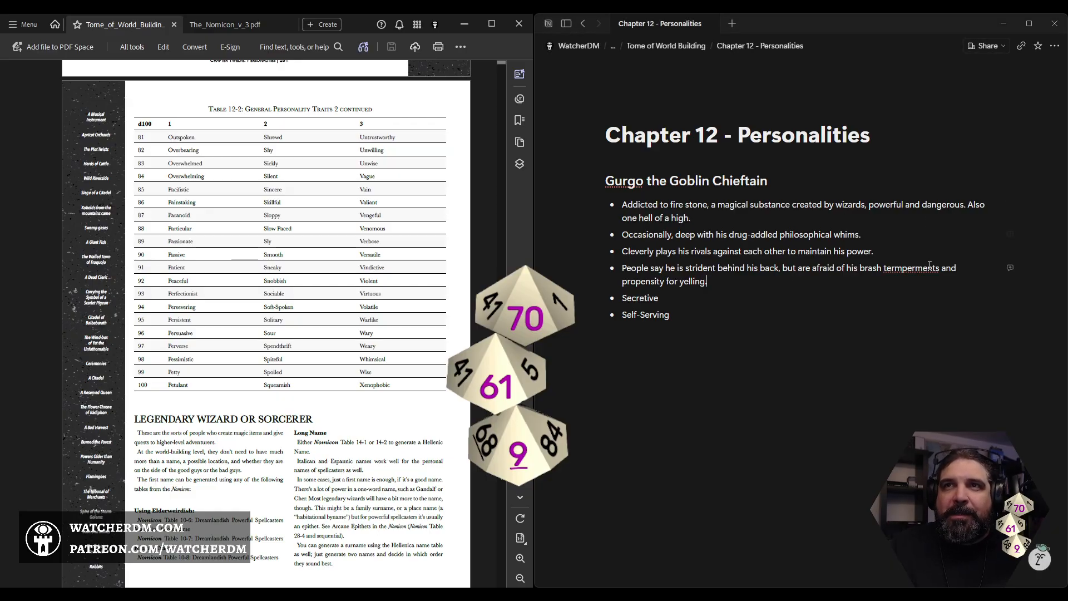
- Correct the misspelled "termperments" in the strident bullet to "temperaments" using the spelling suggestion
{"action": "right_click", "coordinate": [911, 269]}
{"action": "left_click", "coordinate": [903, 265]}
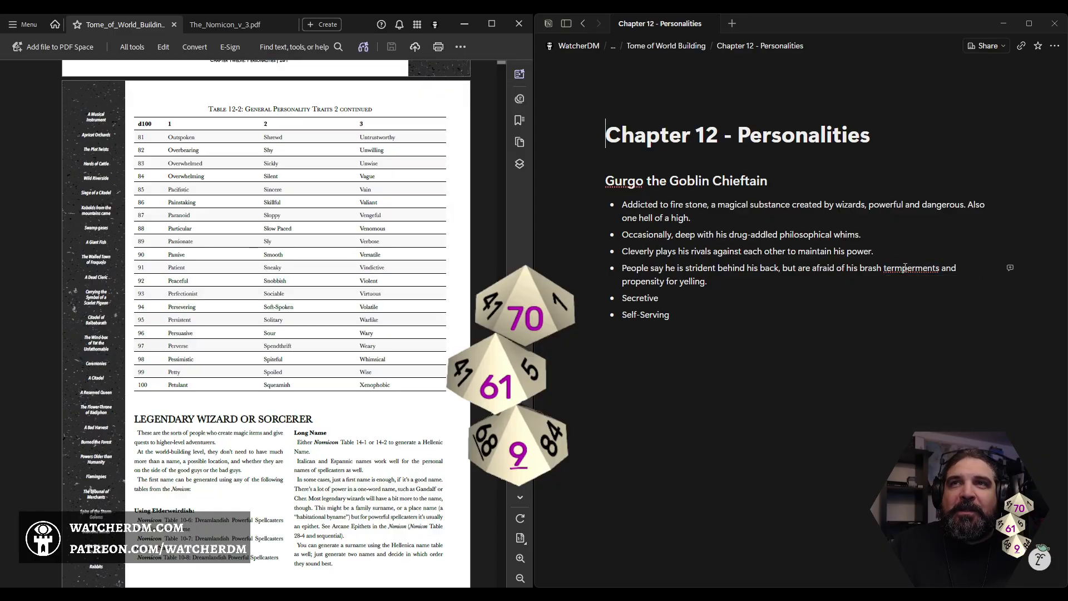
{"action": "right_click", "coordinate": [909, 271]}
{"action": "left_click", "coordinate": [915, 286]}
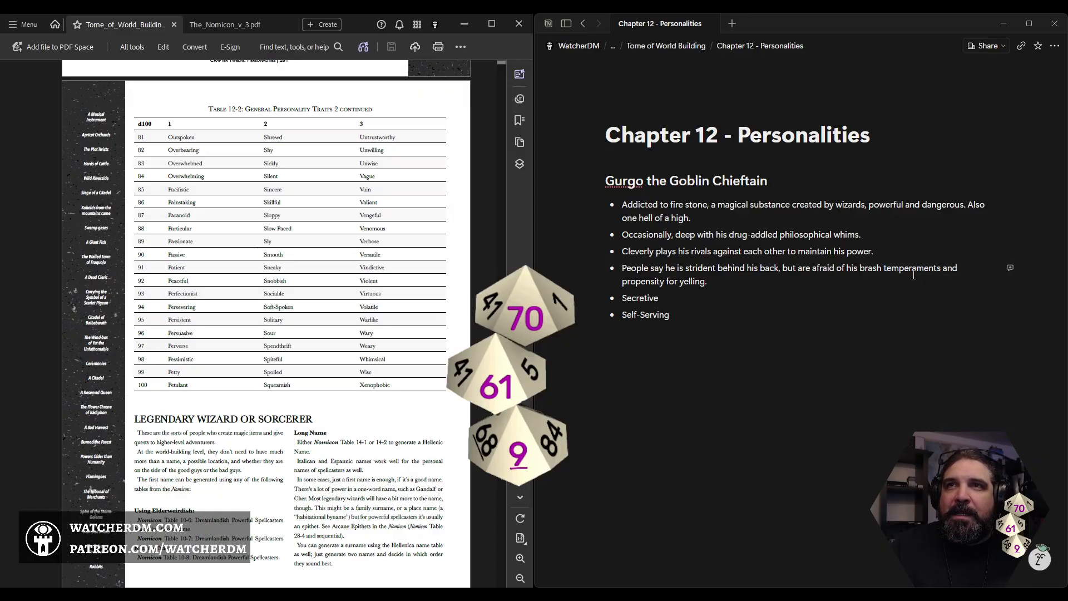
- Insert "He maintains the" before "Secretive" in the fifth bullet
{"action": "left_click", "coordinate": [710, 299]}
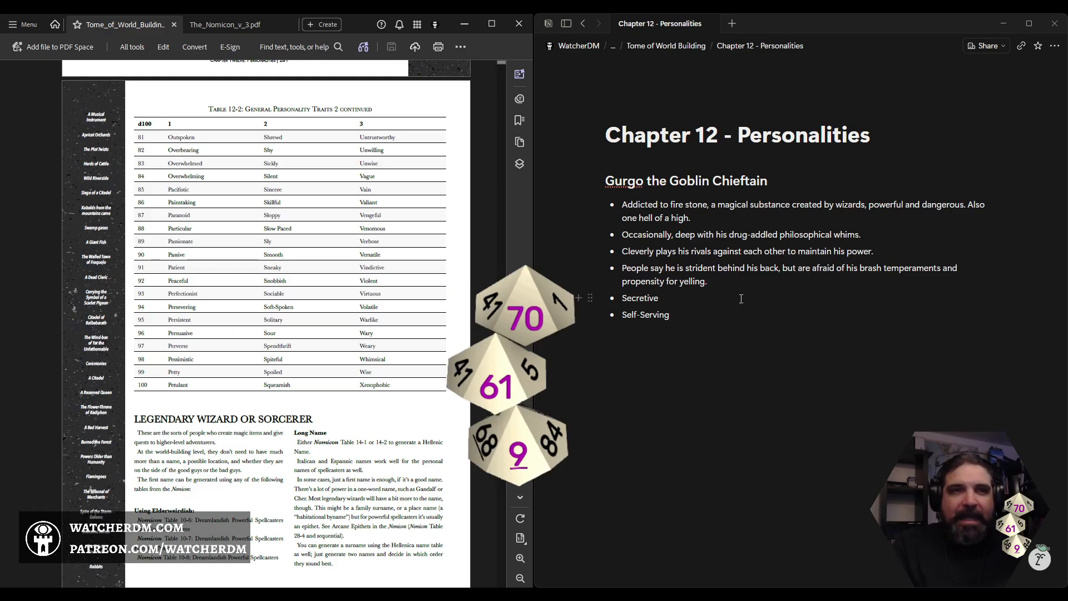
{"action": "type", "text": "He main"}
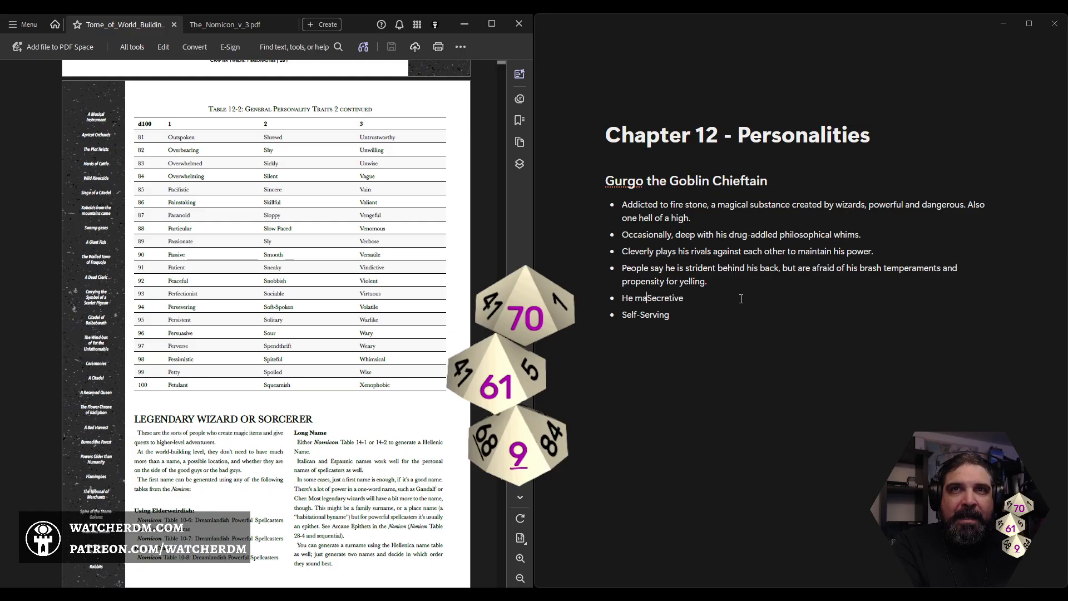
{"action": "type", "text": "tain"}
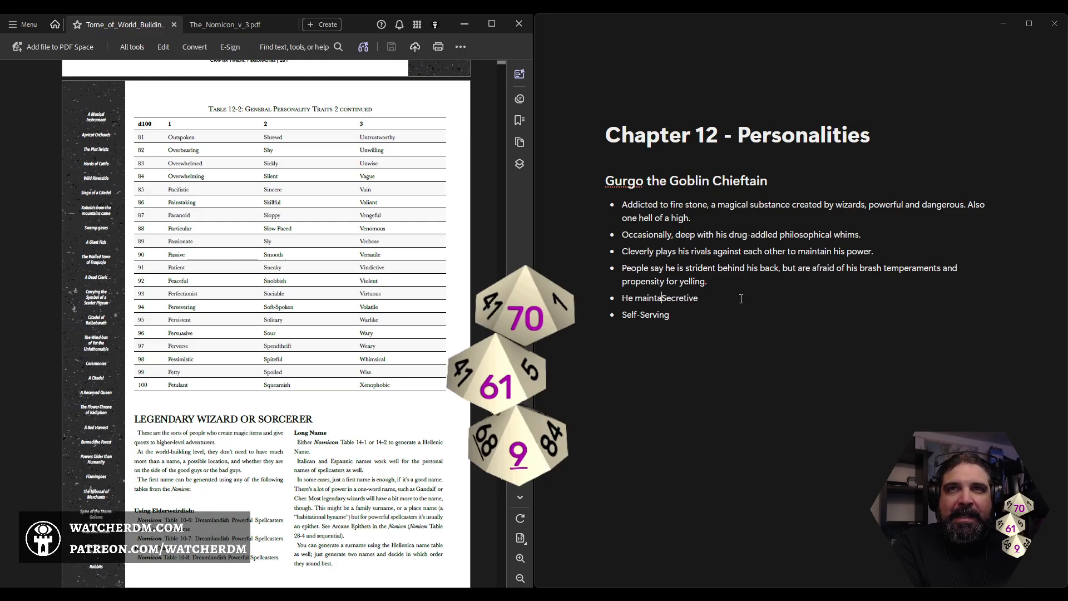
{"action": "type", "text": "s the "}
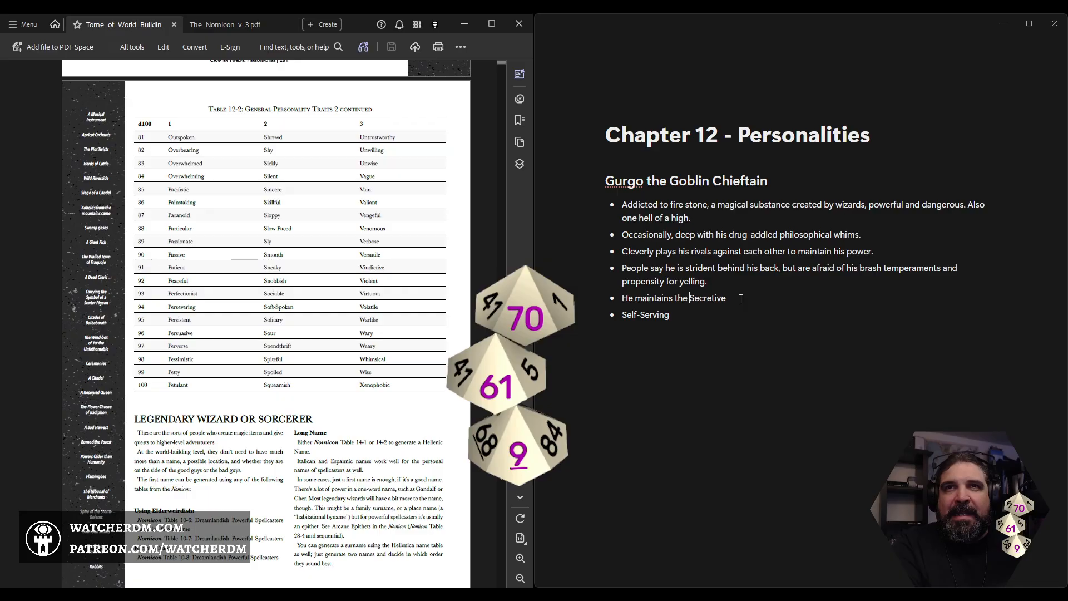
{"action": "type", "text": "fac"}
{"action": "key", "text": "BackSpace"}
{"action": "key", "text": "BackSpace"}
{"action": "key", "text": "BackSpace"}
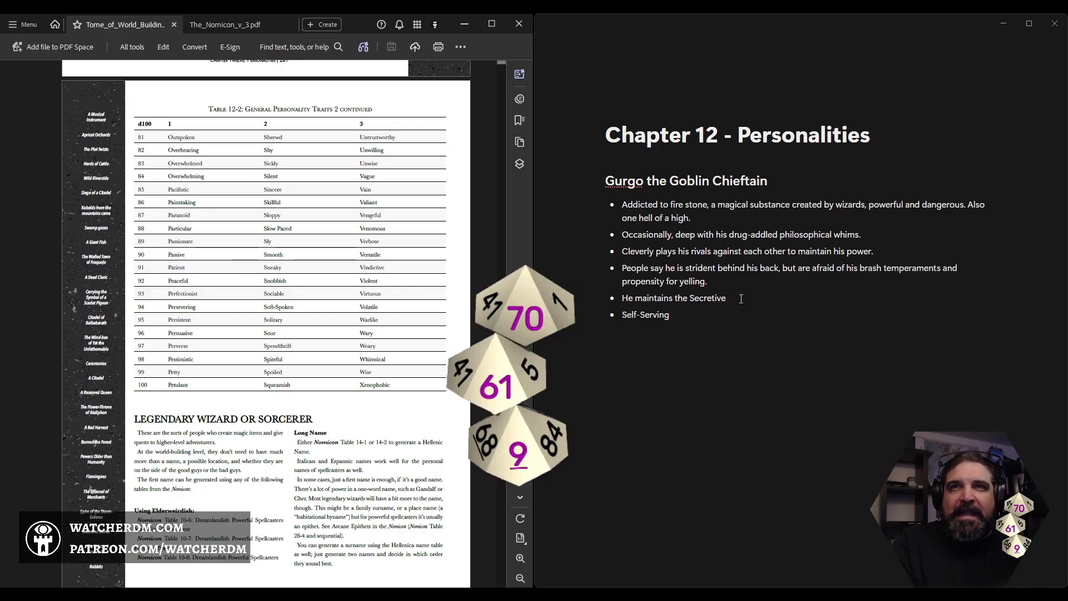
- Turn "Secretive" in the fifth bullet into "secret source of his magical boon"
{"action": "key", "text": "Delete"}
{"action": "type", "text": "s"}
{"action": "key", "text": "End"}
{"action": "key", "text": "BackSpace"}
{"action": "key", "text": "BackSpace"}
{"action": "key", "text": "BackSpace"}
{"action": "type", "text": "sou"}
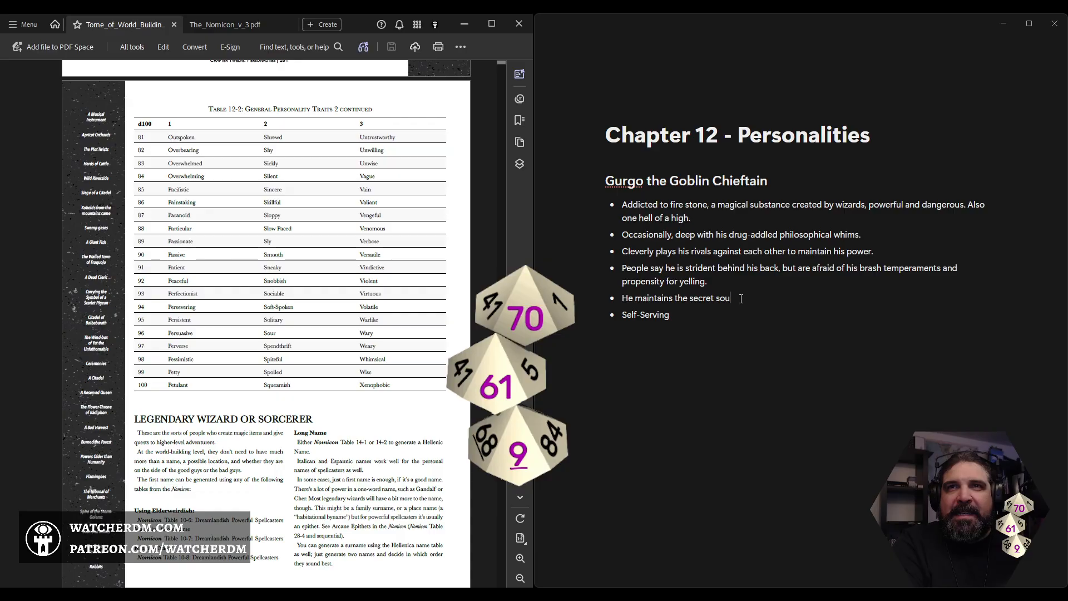
{"action": "type", "text": "rce of his "}
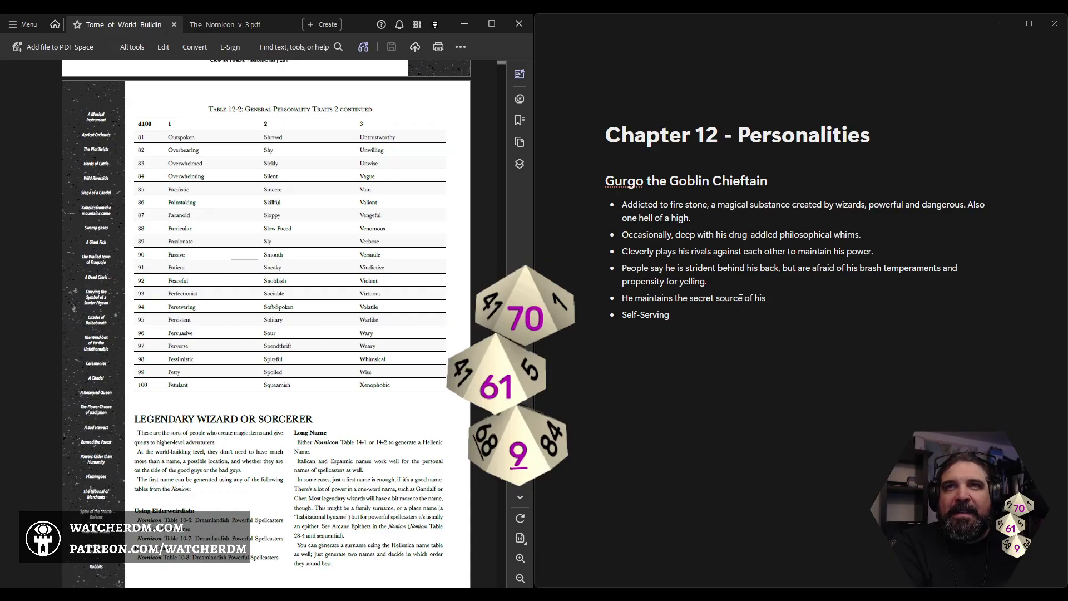
{"action": "type", "text": "magical "}
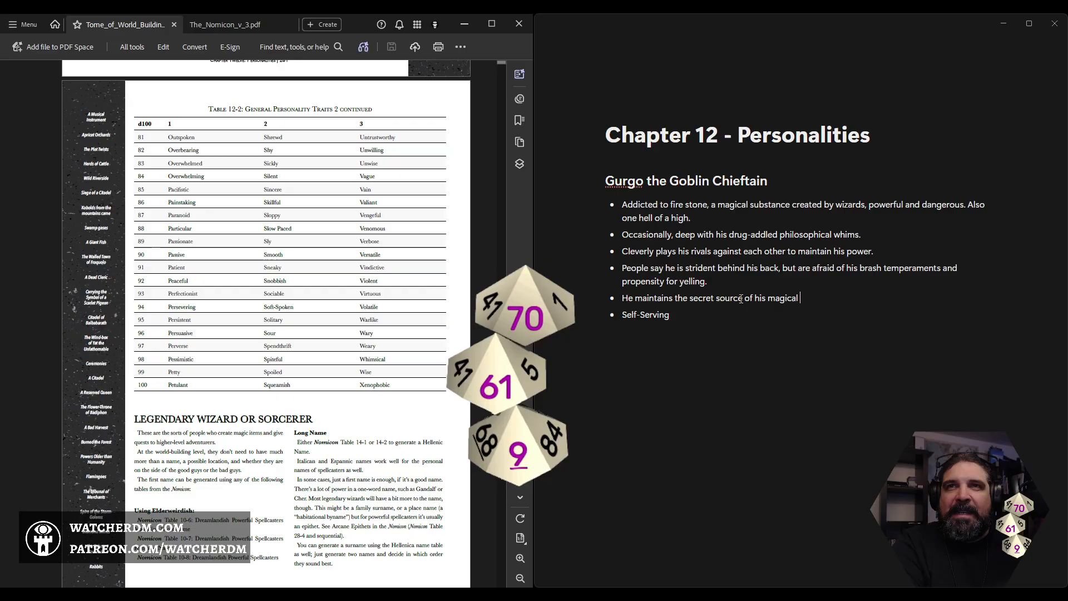
{"action": "type", "text": "boon"}
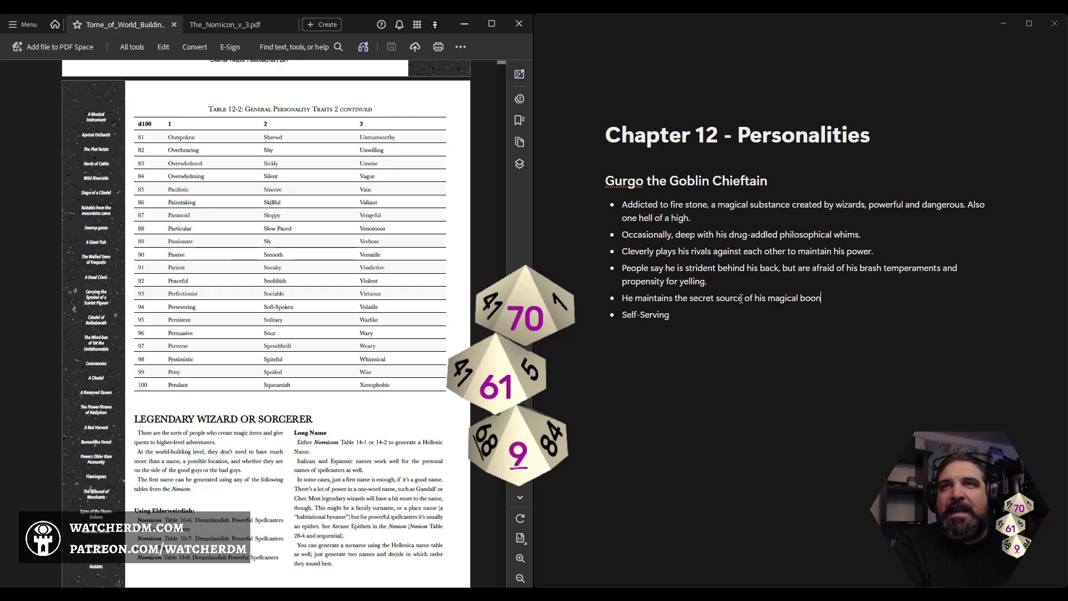
- Extend the fifth bullet after "magical boon" with ", only going to collect is fire stone"
{"action": "type", "text": ", only hgoi"}
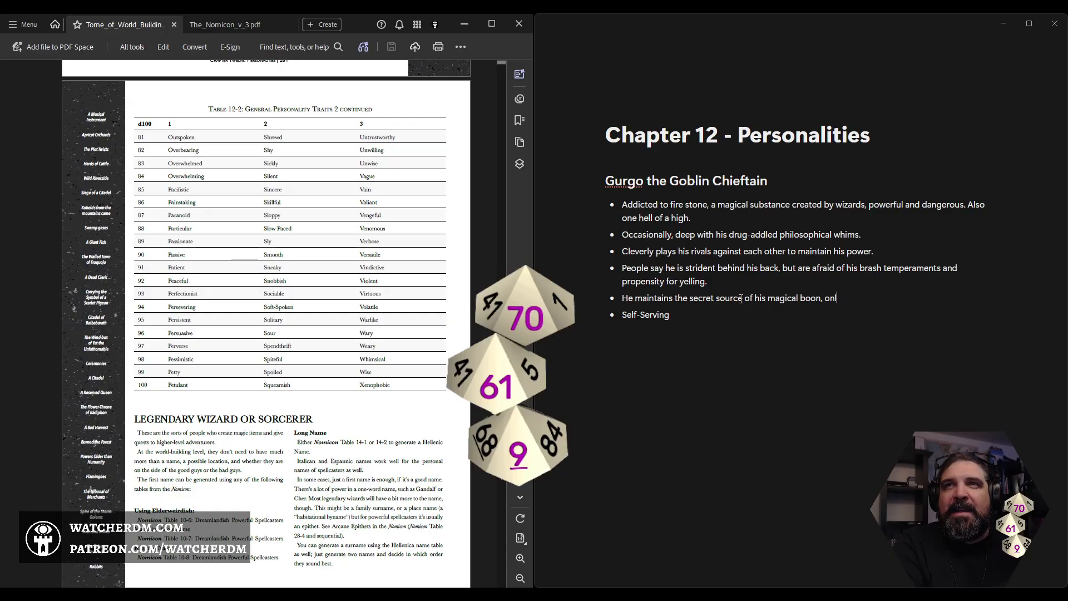
{"action": "key", "text": "BackSpace"}
{"action": "key", "text": "BackSpace"}
{"action": "key", "text": "BackSpace"}
{"action": "key", "text": "BackSpace"}
{"action": "type", "text": "going to h"}
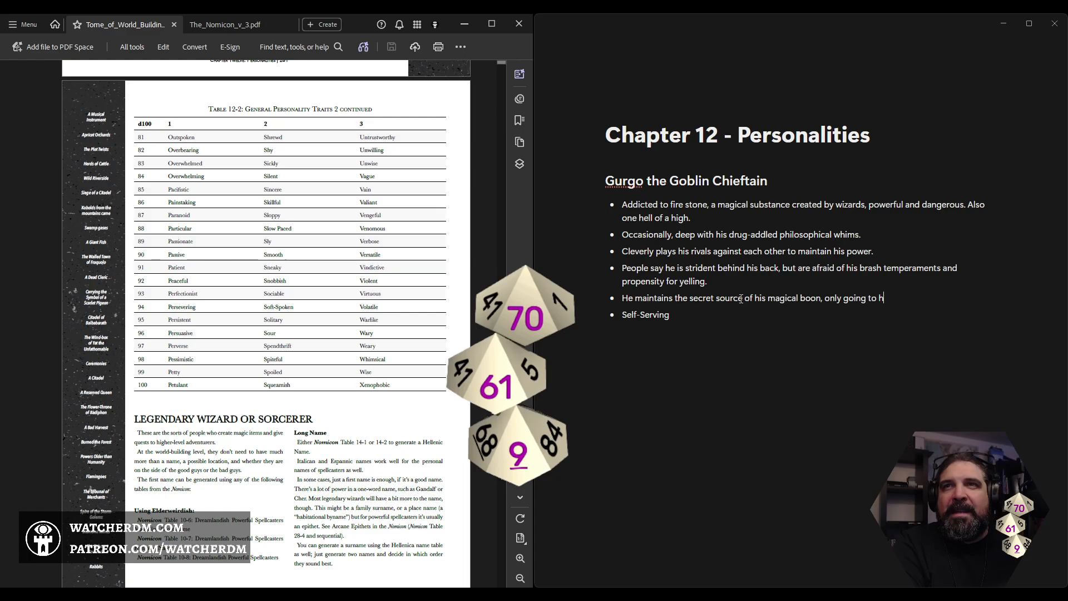
{"action": "key", "text": "BackSpace"}
{"action": "type", "text": "collect is h"}
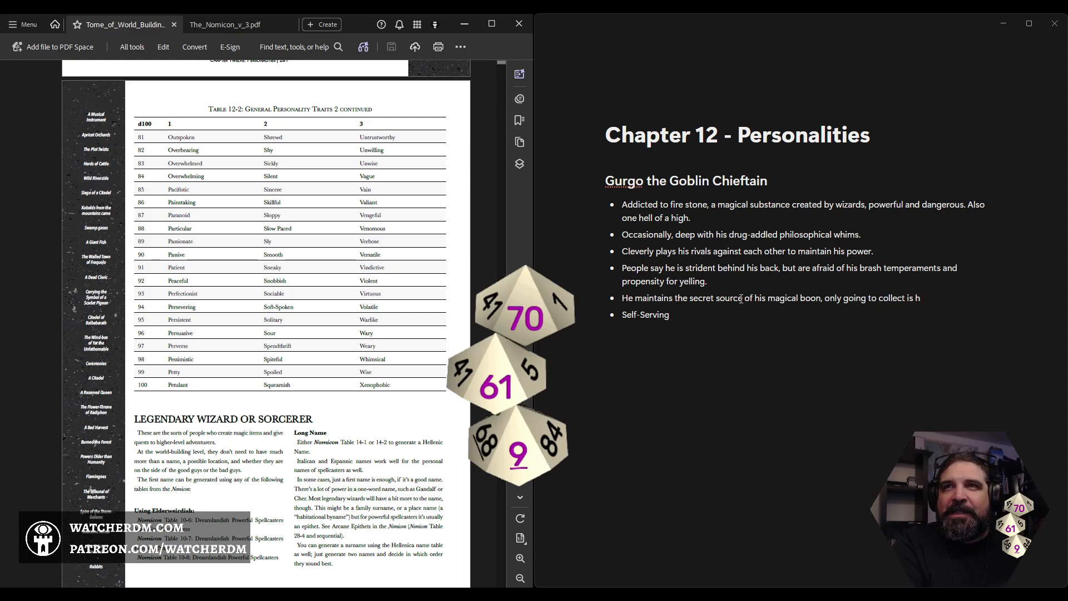
{"action": "key", "text": "BackSpace"}
{"action": "type", "text": "fire stone, in"}
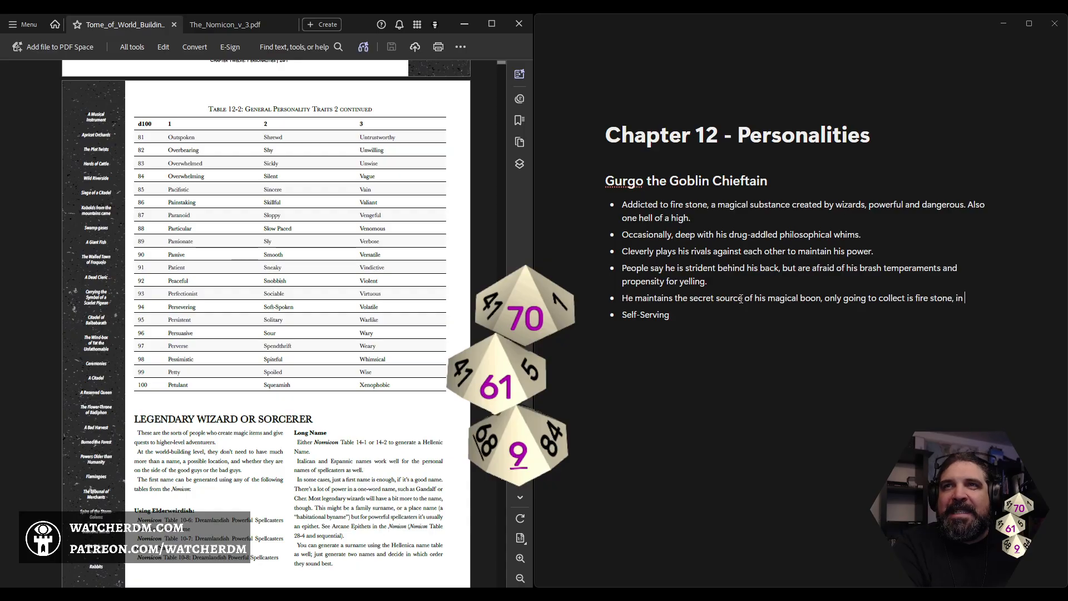
- Finish the fifth bullet after "fire stone" with "at night, in disguise."
{"action": "key", "text": "BackSpace"}
{"action": "key", "text": "BackSpace"}
{"action": "key", "text": "BackSpace"}
{"action": "type", "text": "at nigh"}
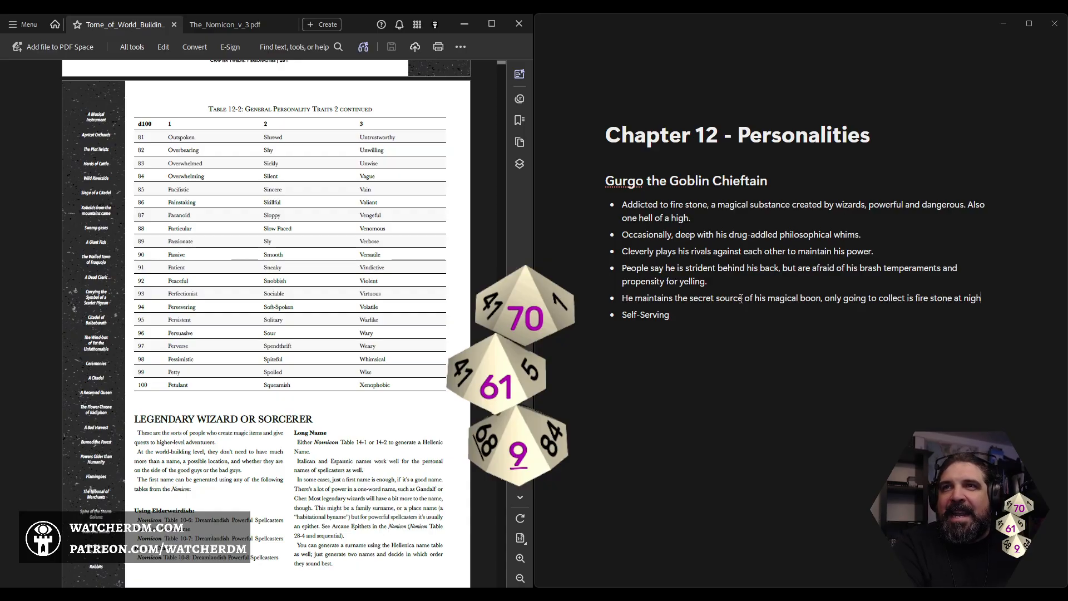
{"action": "type", "text": "t, in disguide"}
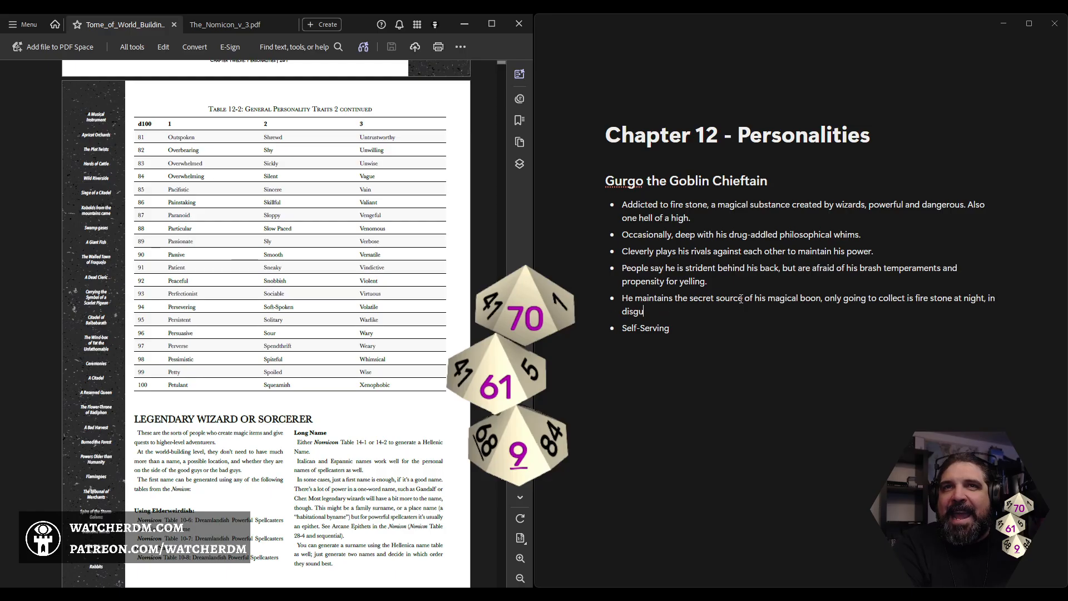
{"action": "key", "text": "BackSpace"}
{"action": "key", "text": "BackSpace"}
{"action": "type", "text": "se."}
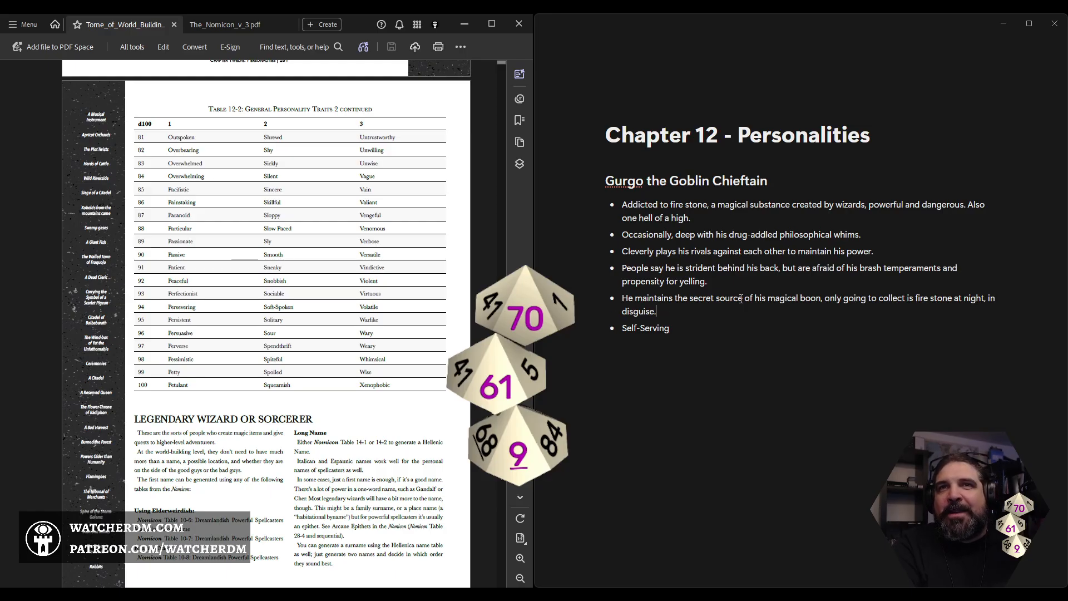
- Add a period after "Self-Serving" and end the bullet list with an empty paragraph below it
{"action": "key", "text": "Right"}
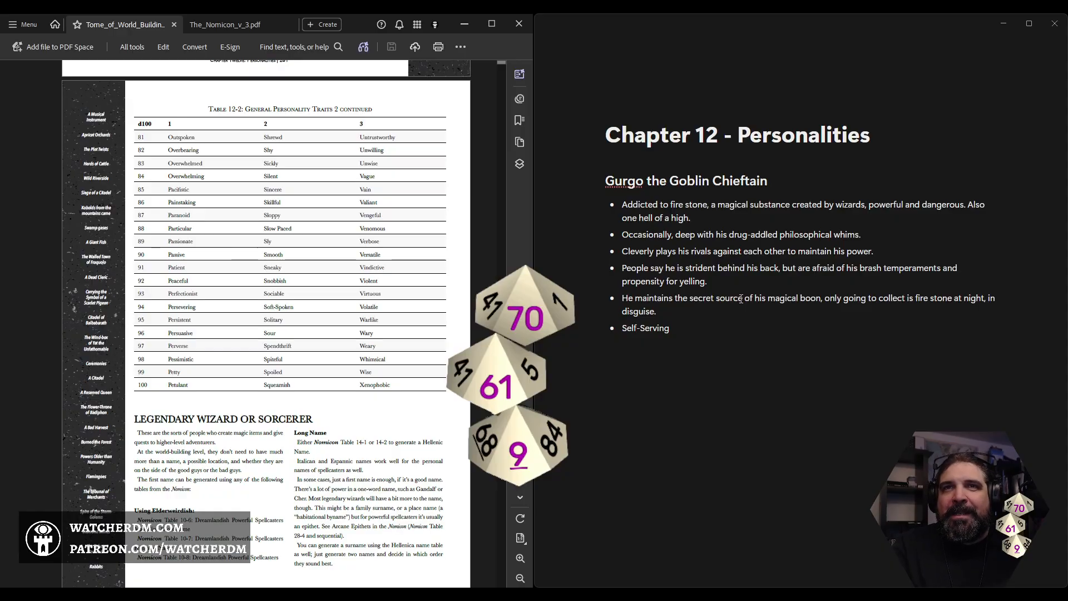
{"action": "key", "text": "End"}
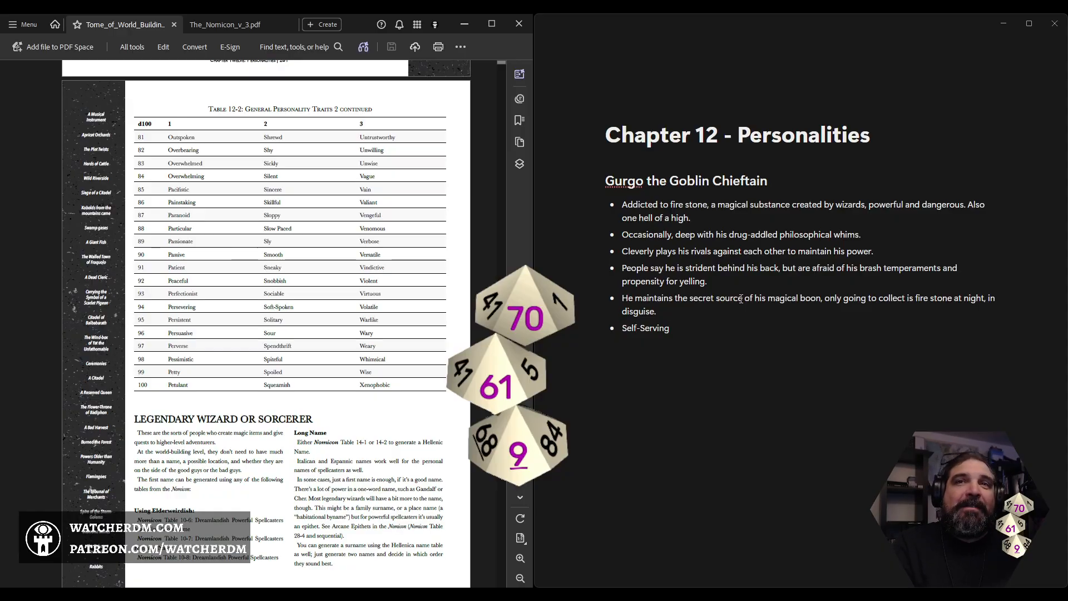
{"action": "type", "text": "."}
{"action": "key", "text": "Return"}
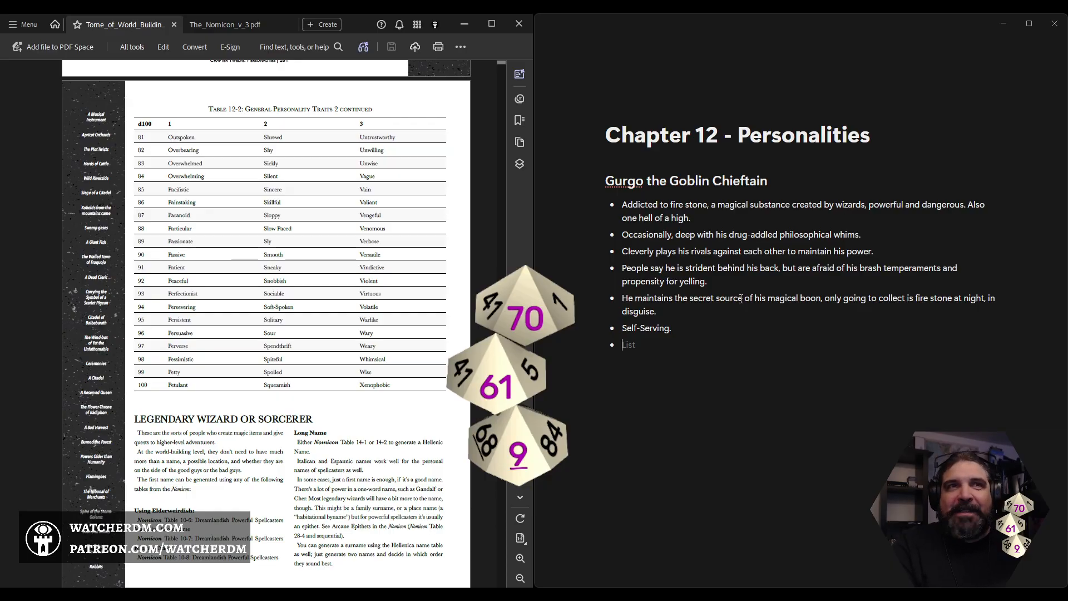
{"action": "key", "text": "Return"}
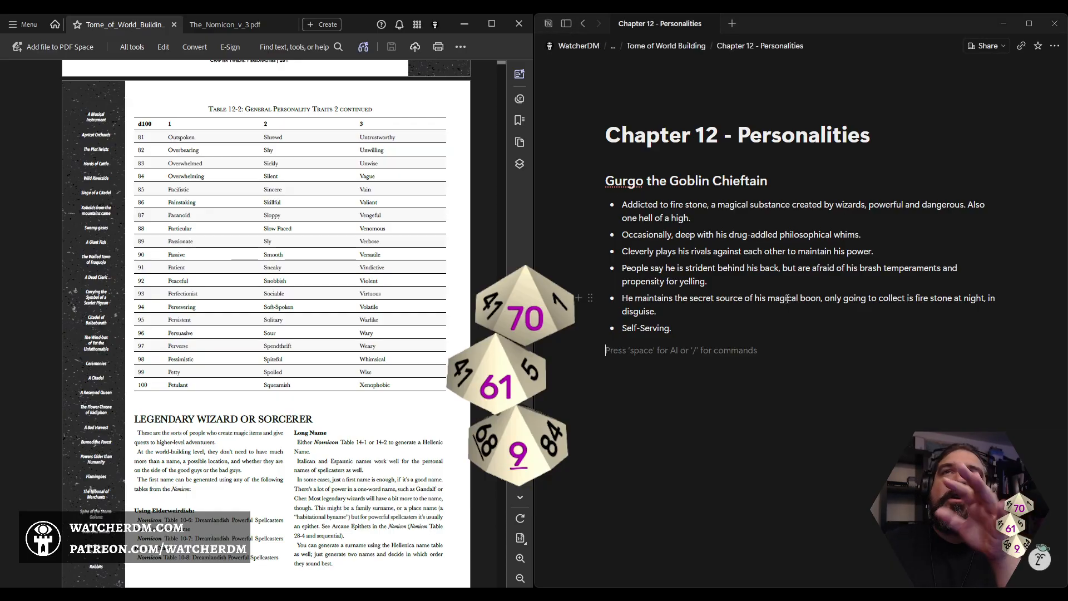
- Consult the Legendary Wizard or Sorcerer section and enter the name "Karazan" in the paragraph below Gurgo's list
{"action": "scroll", "coordinate": [289, 334], "scroll_direction": "down", "scroll_amount": 3}
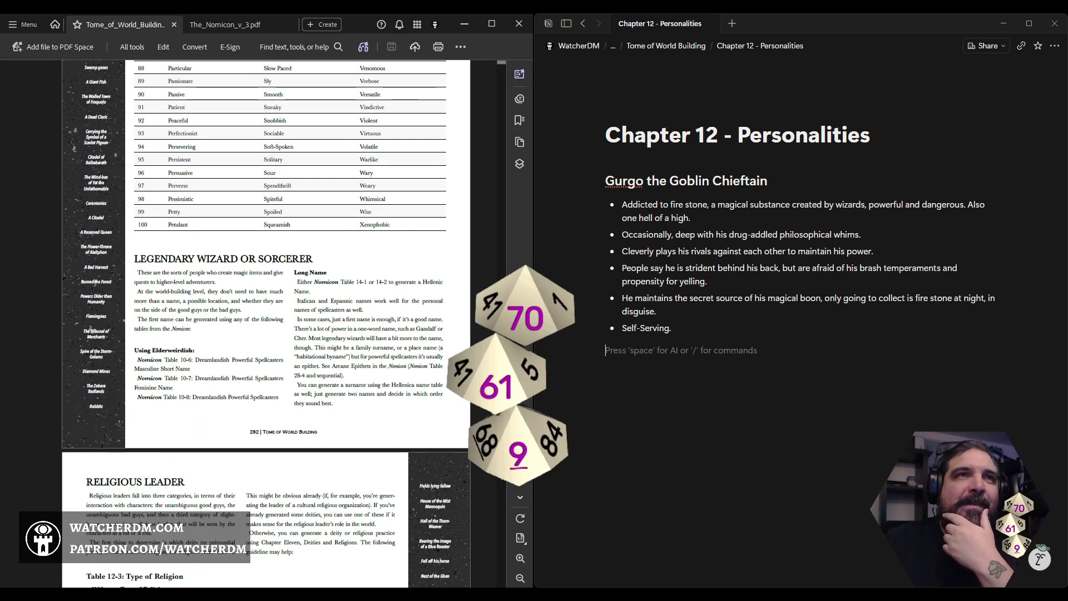
{"action": "scroll", "coordinate": [266, 322], "scroll_direction": "down", "scroll_amount": 1}
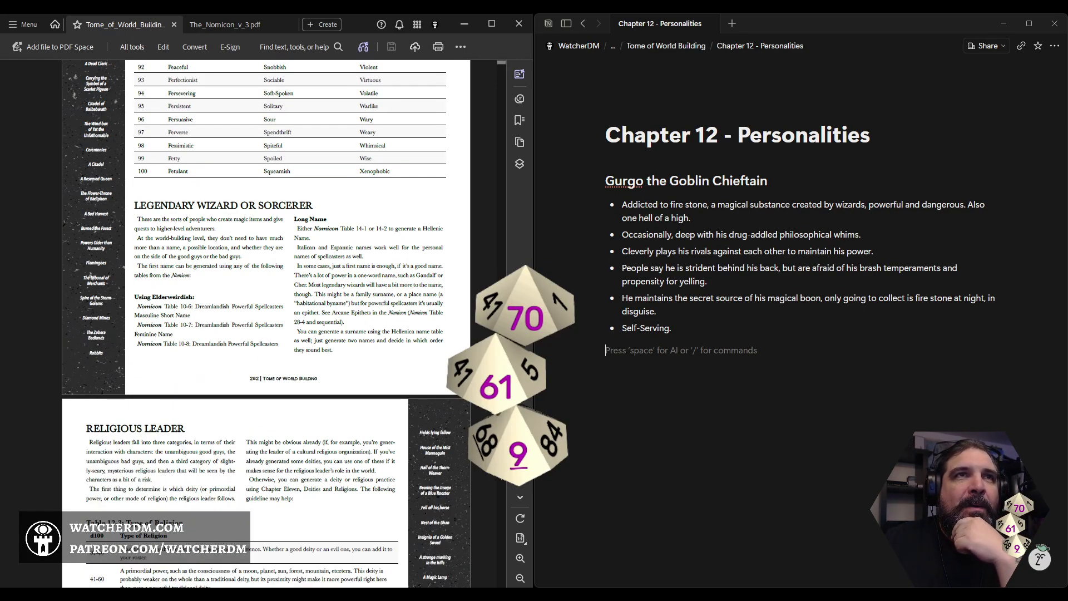
{"action": "scroll", "coordinate": [266, 323], "scroll_direction": "down", "scroll_amount": 4}
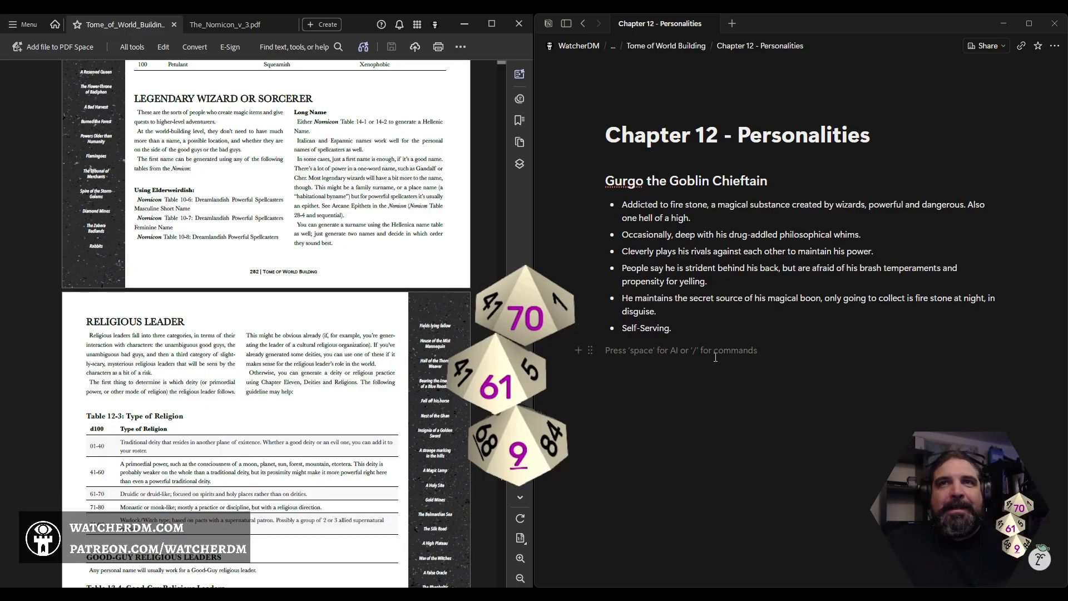
{"action": "type", "text": "Kara"}
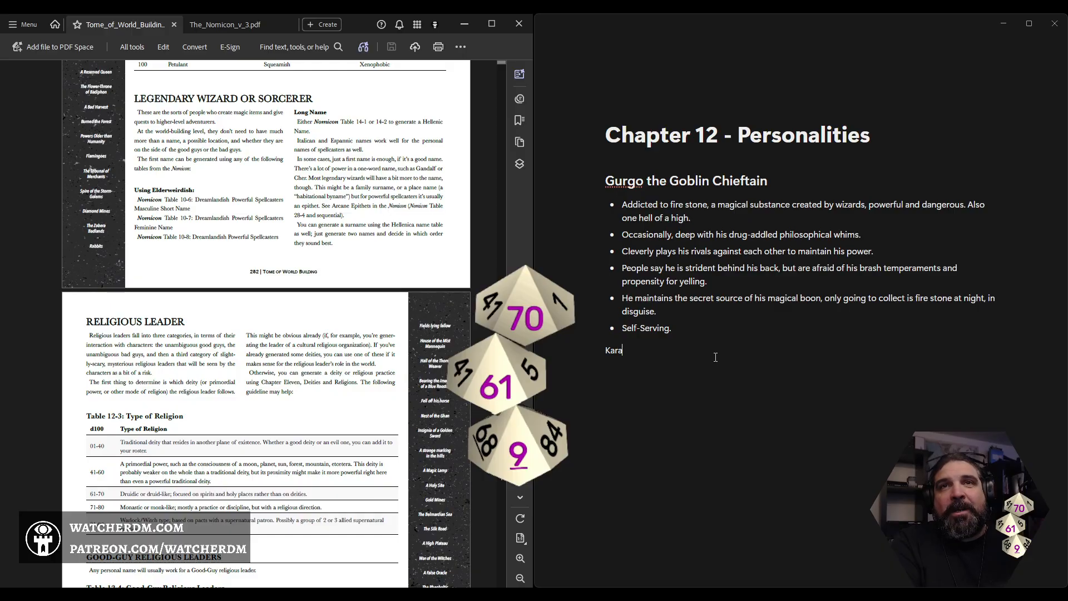
{"action": "type", "text": "zan"}
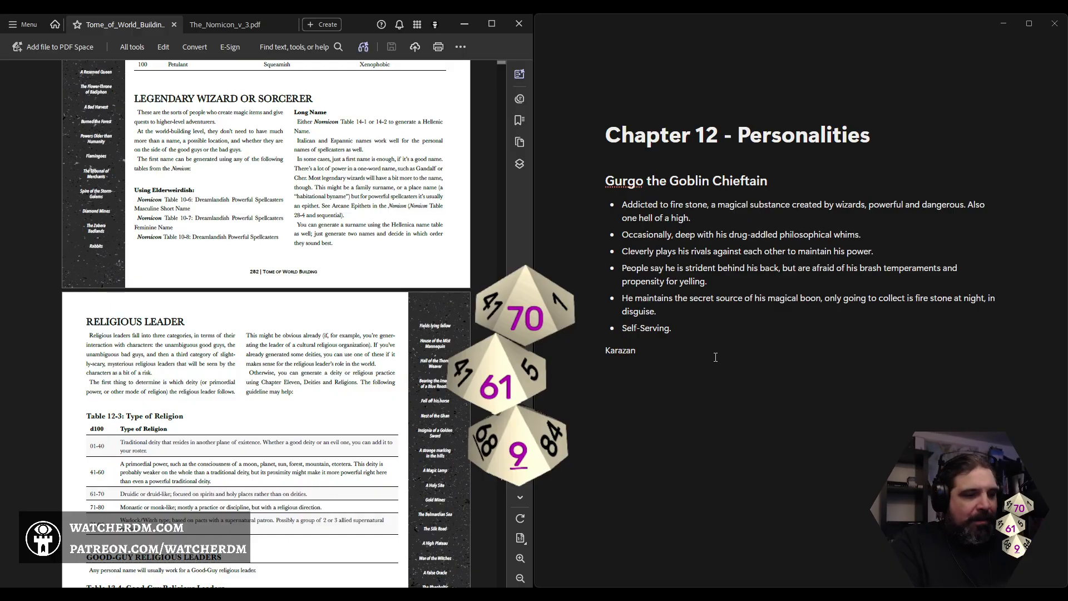
- Turn the "Karazan" line into a second-level heading reading "Karazan the Wizard (and dealer)" and start an empty paragraph below it
{"action": "key", "text": "Home"}
{"action": "type", "text": "## "}
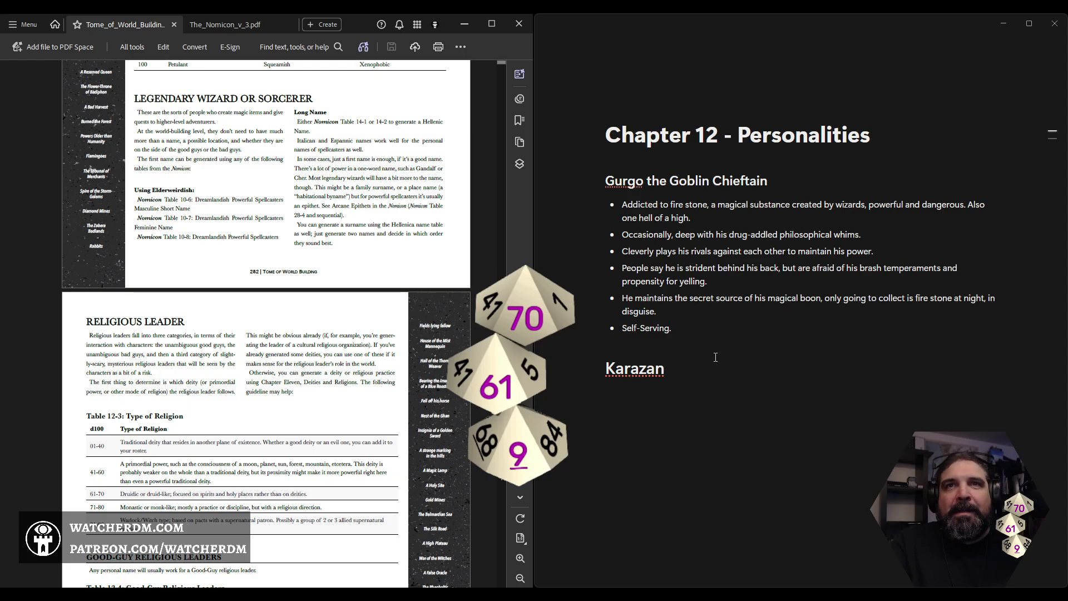
{"action": "type", "text": " the Wiz"}
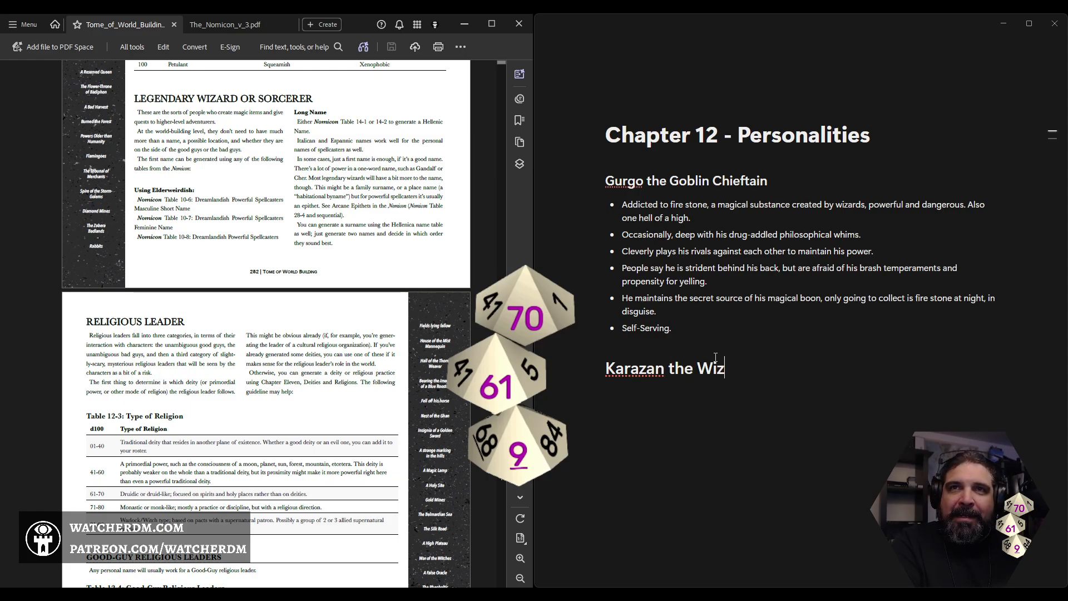
{"action": "type", "text": "ard (and"}
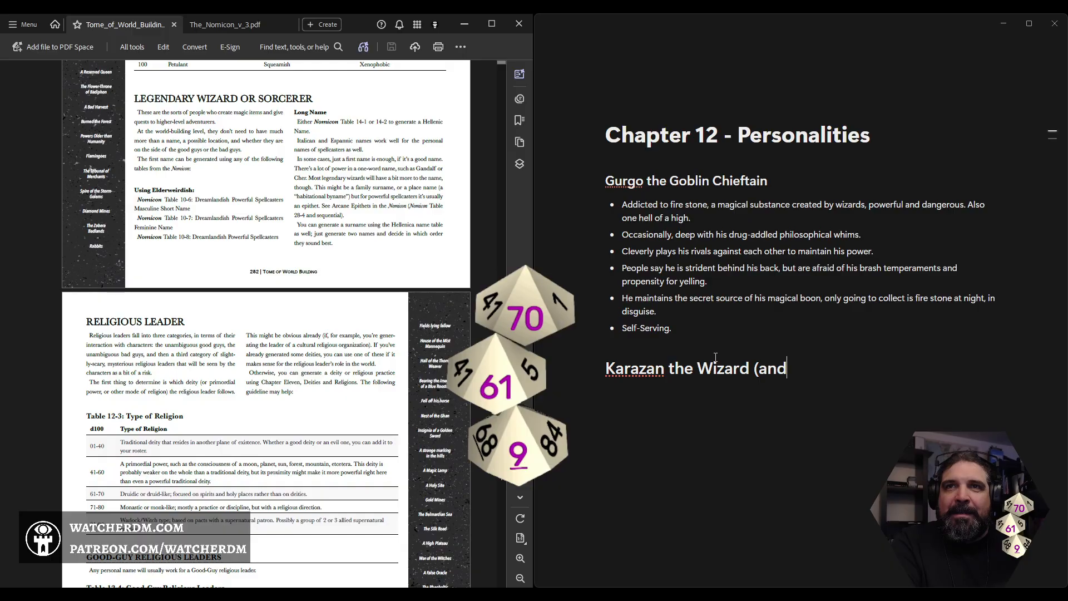
{"action": "type", "text": " bag"}
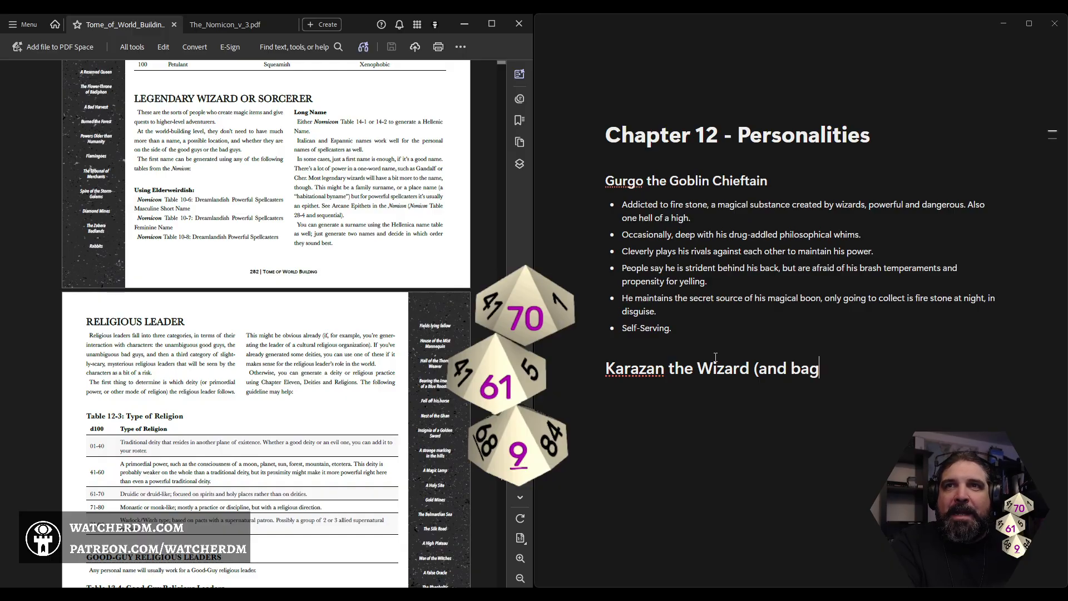
{"action": "key", "text": "BackSpace"}
{"action": "key", "text": "BackSpace"}
{"action": "key", "text": "BackSpace"}
{"action": "type", "text": "dealer)"}
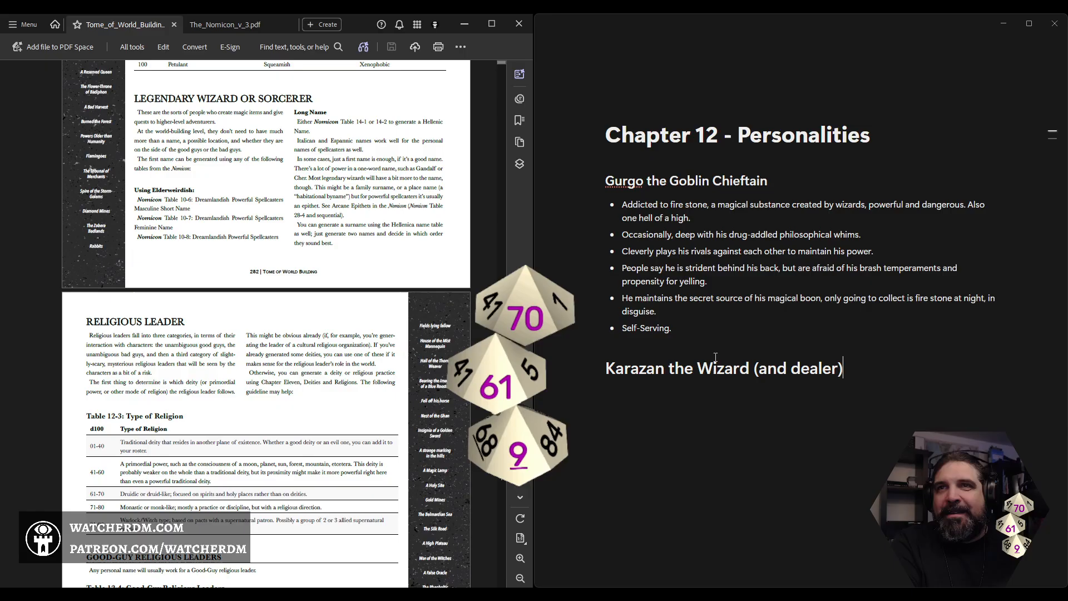
{"action": "key", "text": "Return"}
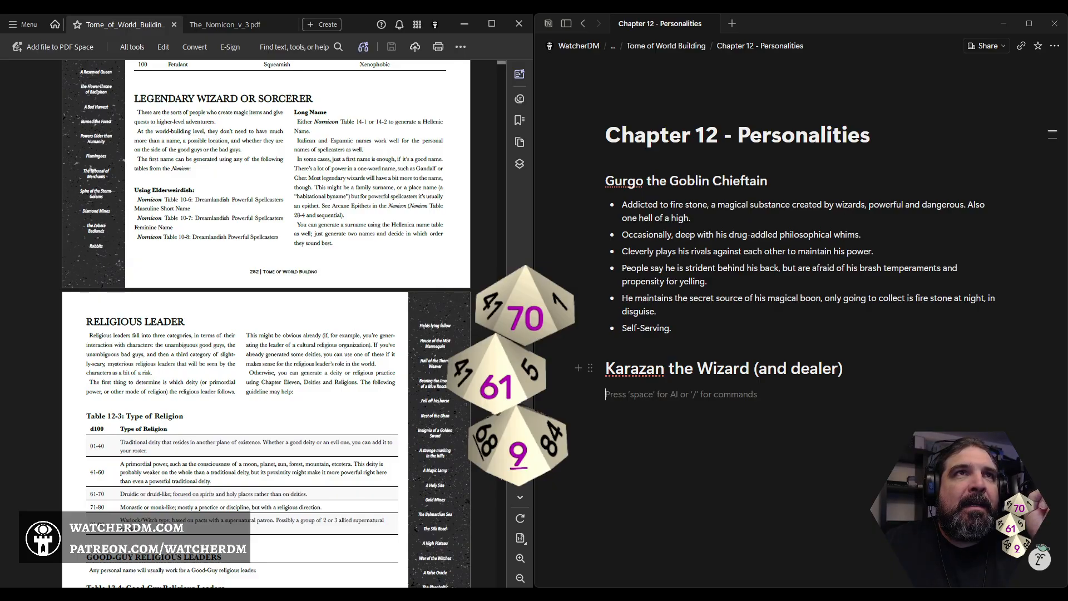
- Switch to The Nomicon PDF and go to the bookmarked Table 10-8: Dreamlandish Powerful Spellcasters Long Name, closing the bookmarks when done
{"action": "scroll", "coordinate": [266, 324], "scroll_direction": "down", "scroll_amount": 1}
{"action": "scroll", "coordinate": [266, 324], "scroll_direction": "up", "scroll_amount": 1}
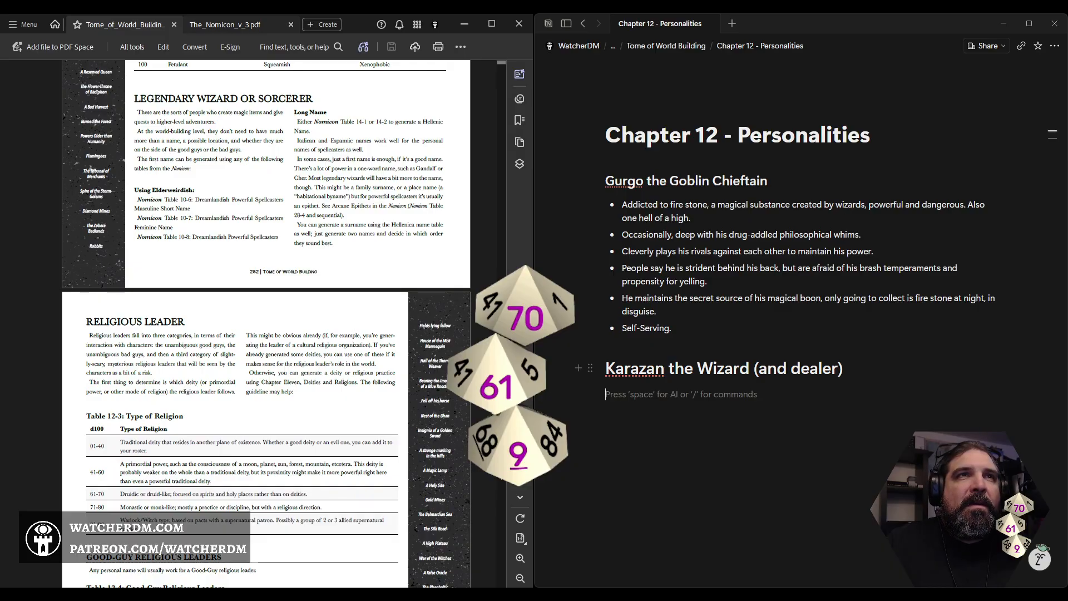
{"action": "left_click", "coordinate": [261, 25]}
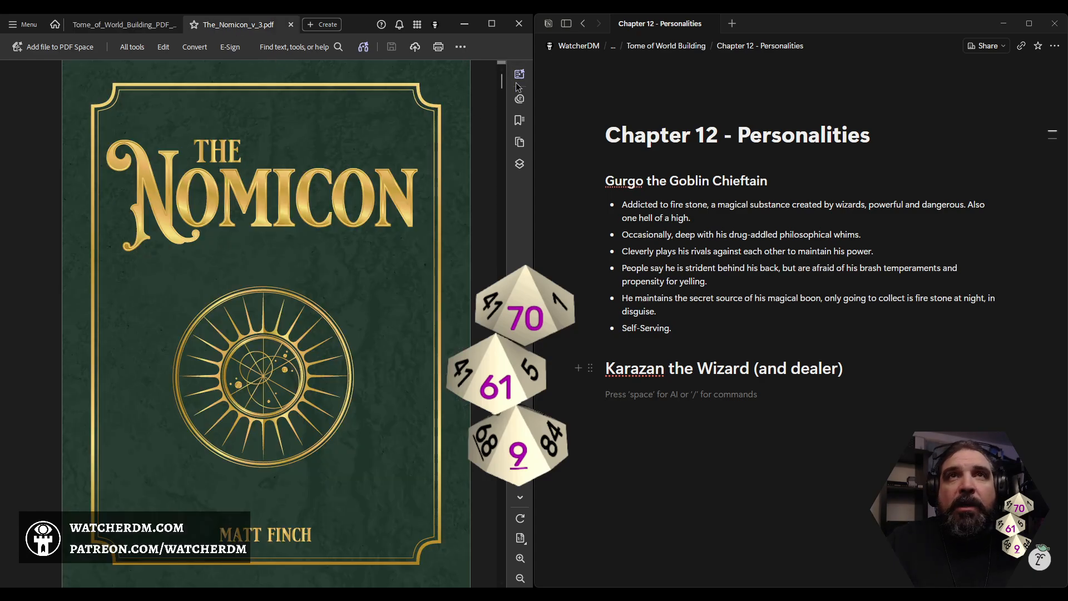
{"action": "left_click", "coordinate": [518, 121]}
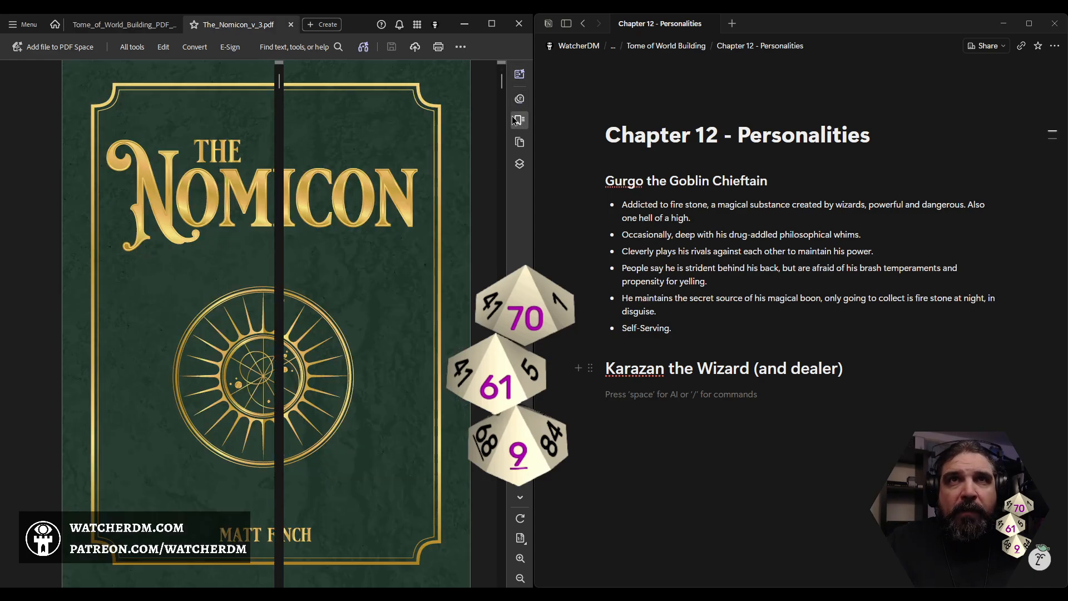
{"action": "left_click_drag", "start_coordinate": [498, 112], "coordinate": [493, 332]}
{"action": "scroll", "coordinate": [493, 332], "scroll_direction": "up", "scroll_amount": 15}
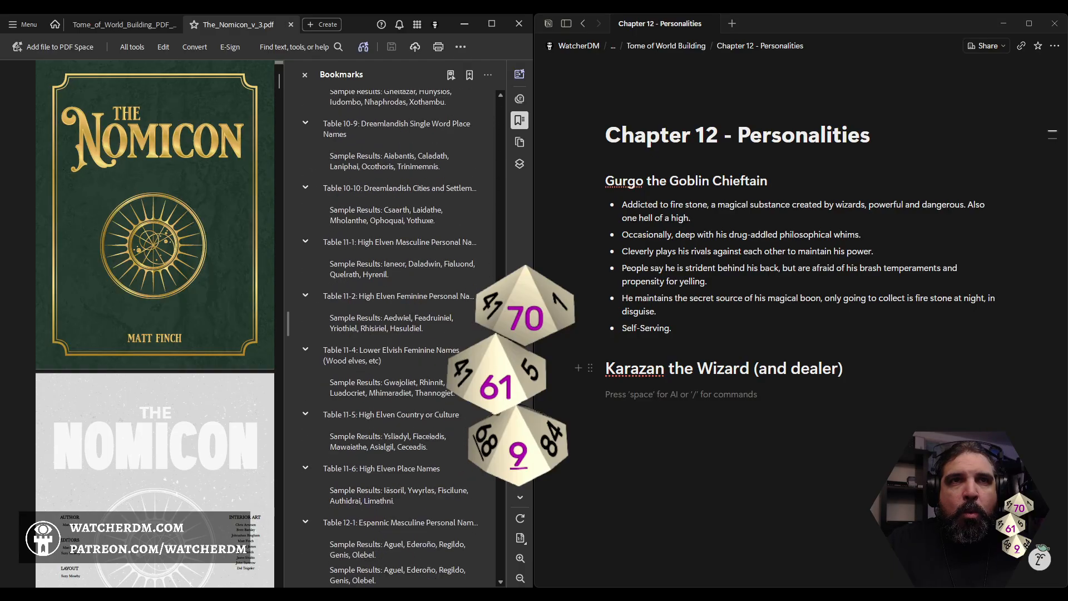
{"action": "scroll", "coordinate": [429, 362], "scroll_direction": "down", "scroll_amount": 4}
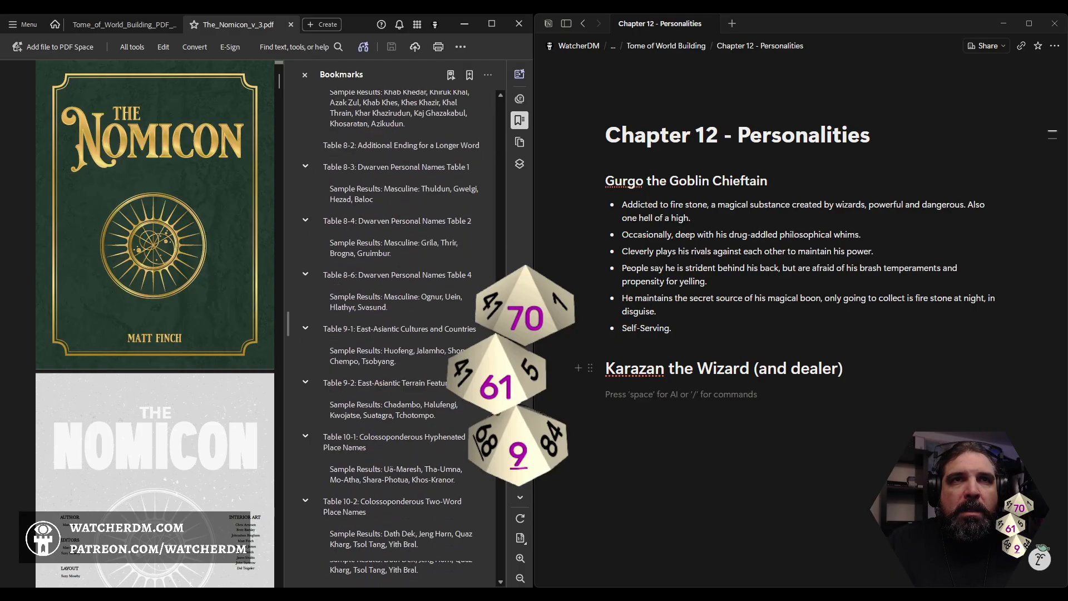
{"action": "scroll", "coordinate": [430, 362], "scroll_direction": "down", "scroll_amount": 7}
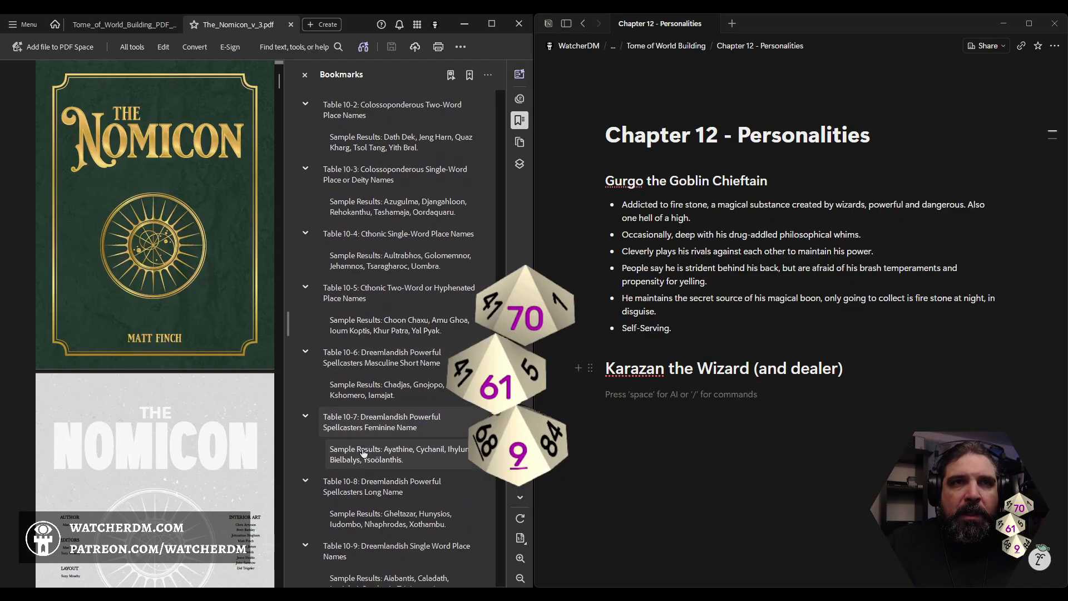
{"action": "left_click", "coordinate": [366, 487]}
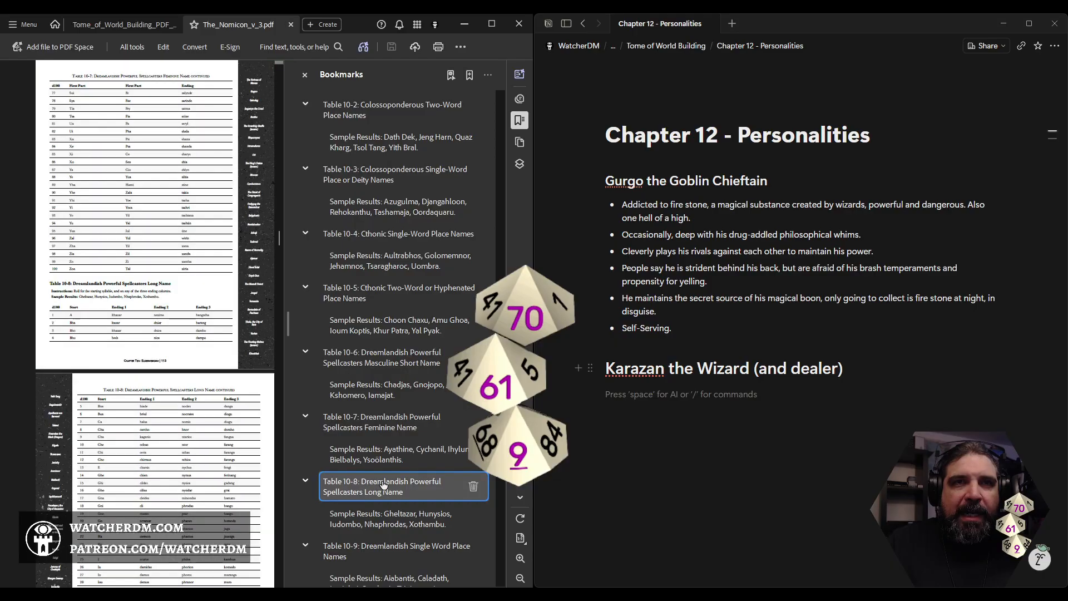
{"action": "left_click", "coordinate": [519, 120]}
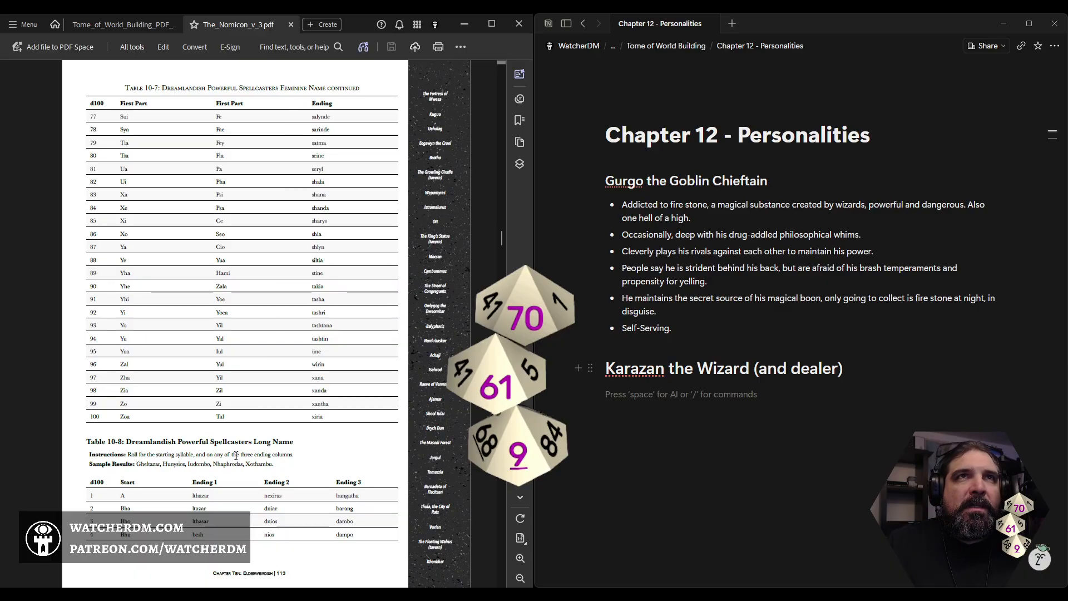
- Copy the row 59 syllables "Nya llus roth ganath" from Table 10-8 into the paragraph below the Karazan heading and add an empty paragraph
{"action": "scroll", "coordinate": [237, 454], "scroll_direction": "down", "scroll_amount": 5}
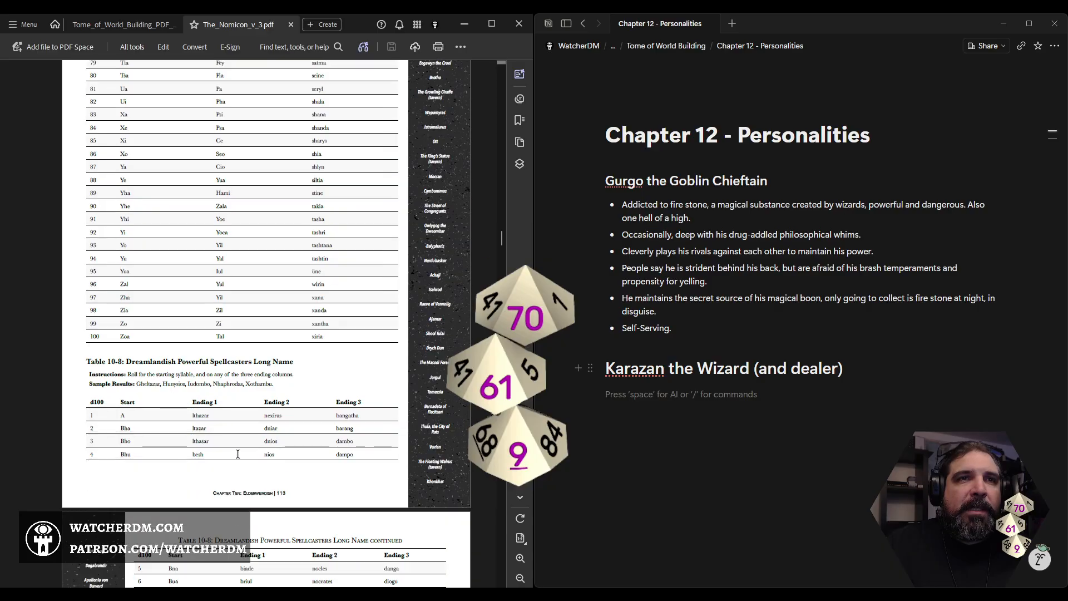
{"action": "scroll", "coordinate": [238, 452], "scroll_direction": "down", "scroll_amount": 7}
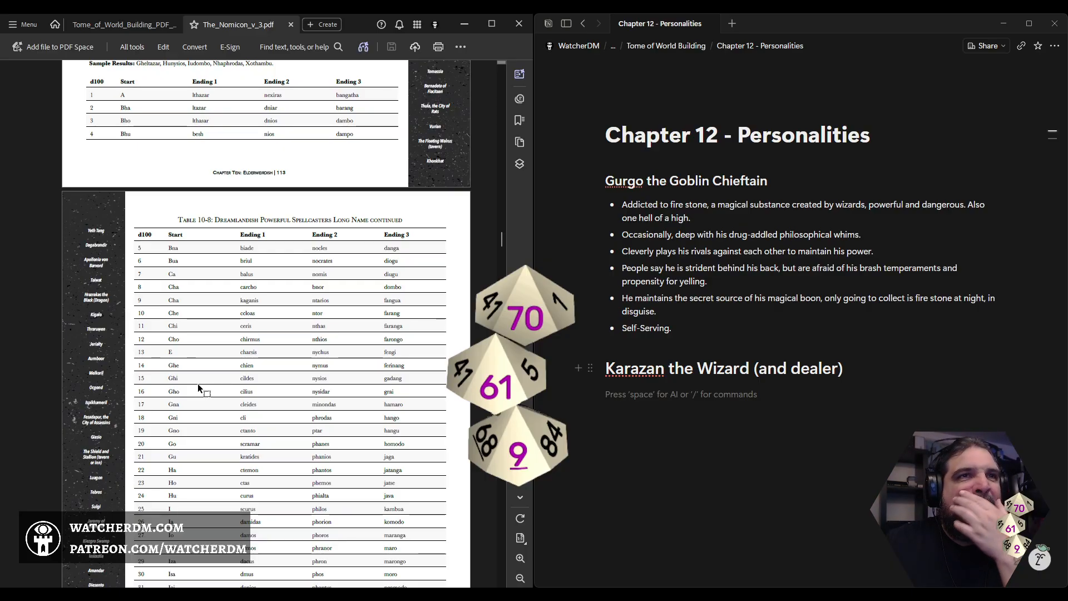
{"action": "scroll", "coordinate": [217, 397], "scroll_direction": "down", "scroll_amount": 6}
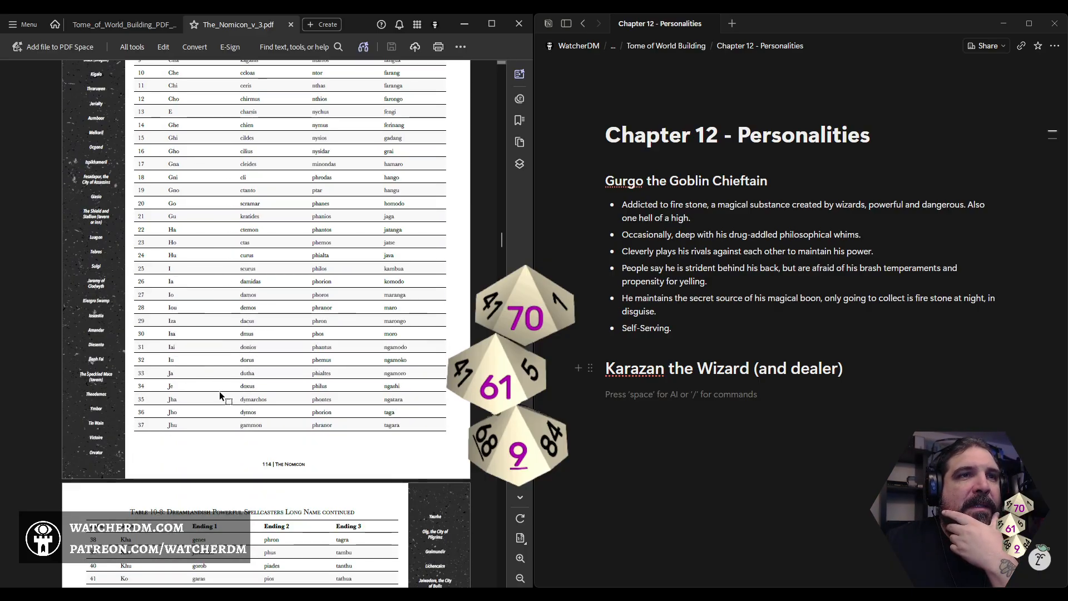
{"action": "scroll", "coordinate": [215, 376], "scroll_direction": "up", "scroll_amount": 4}
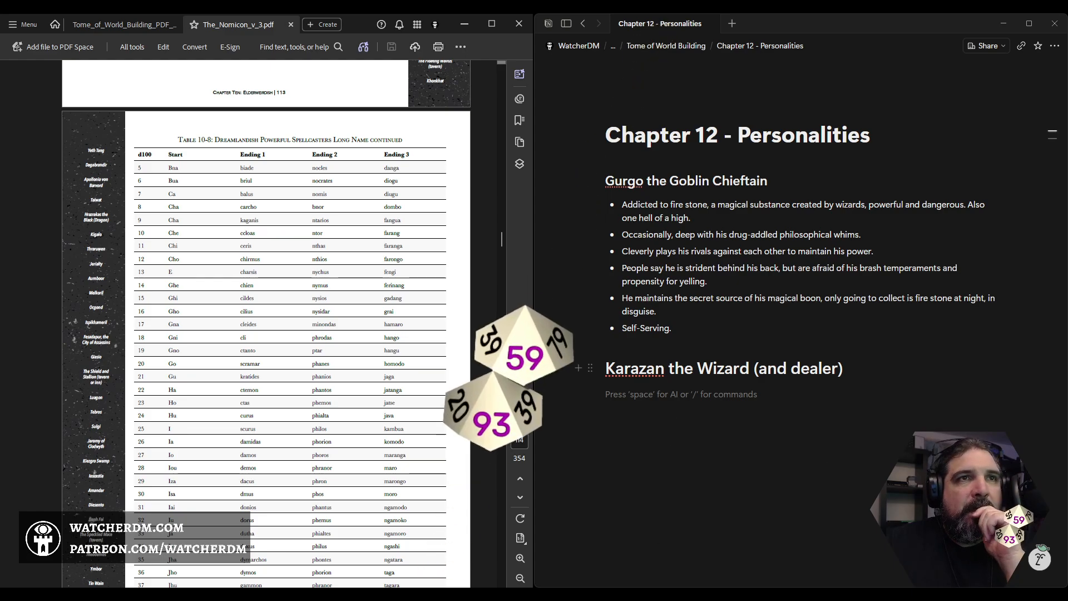
{"action": "scroll", "coordinate": [265, 334], "scroll_direction": "down", "scroll_amount": 1}
{"action": "scroll", "coordinate": [265, 322], "scroll_direction": "down", "scroll_amount": 10}
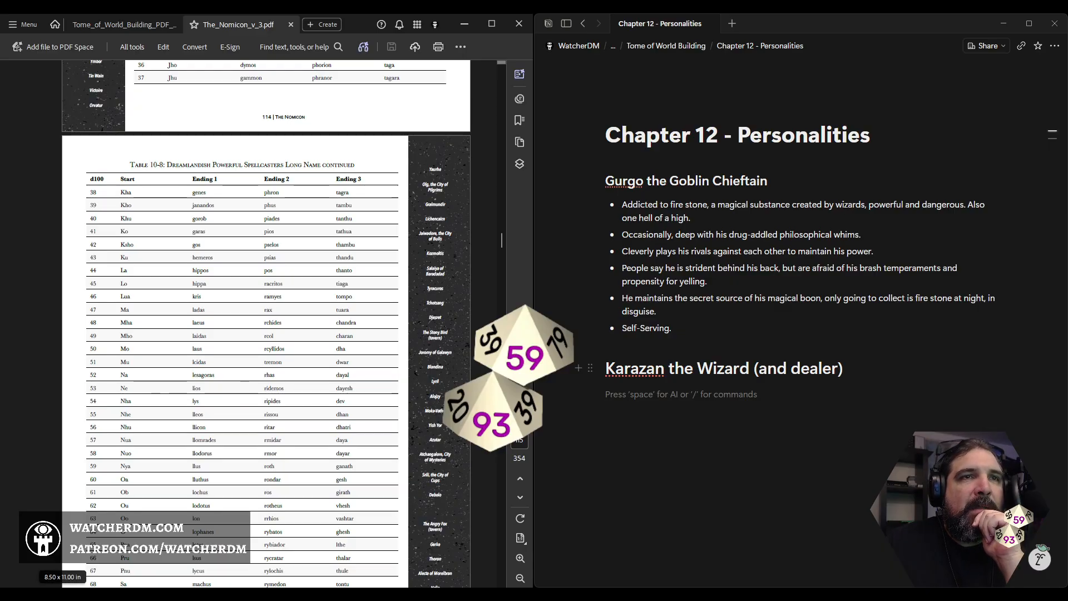
{"action": "left_click_drag", "start_coordinate": [121, 466], "coordinate": [353, 466]}
{"action": "key", "text": "ctrl+c"}
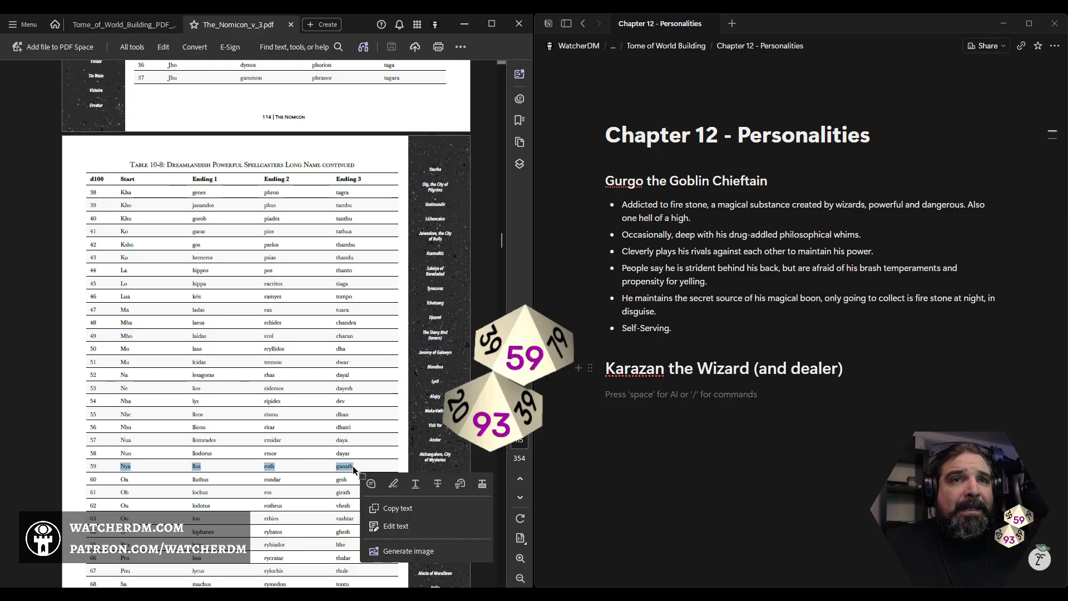
{"action": "left_click", "coordinate": [688, 395]}
{"action": "key", "text": "ctrl+v"}
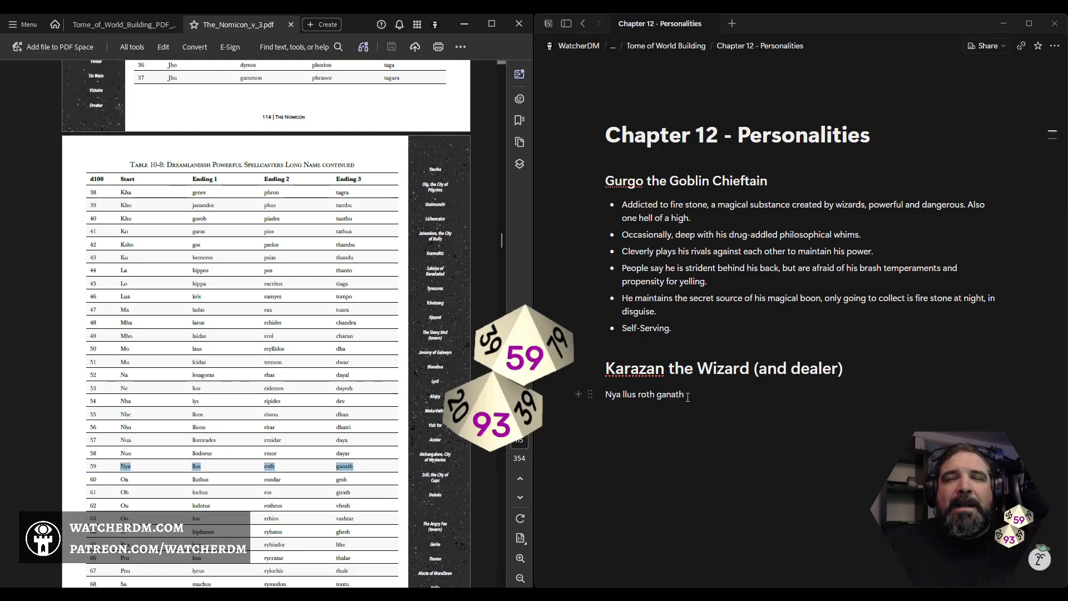
{"action": "key", "text": "Home"}
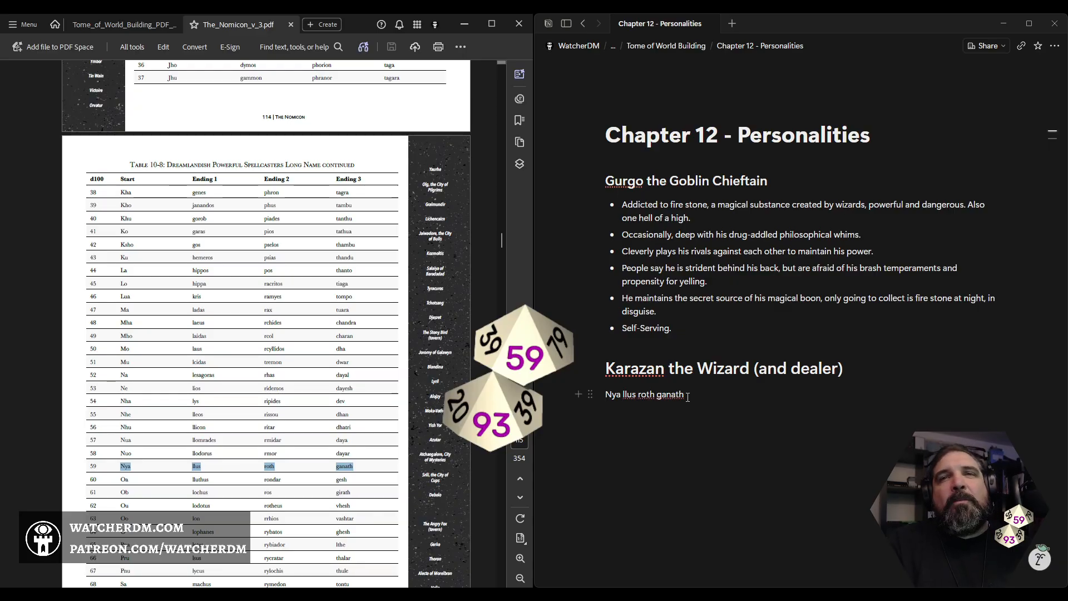
{"action": "key", "text": "End"}
{"action": "key", "text": "Return"}
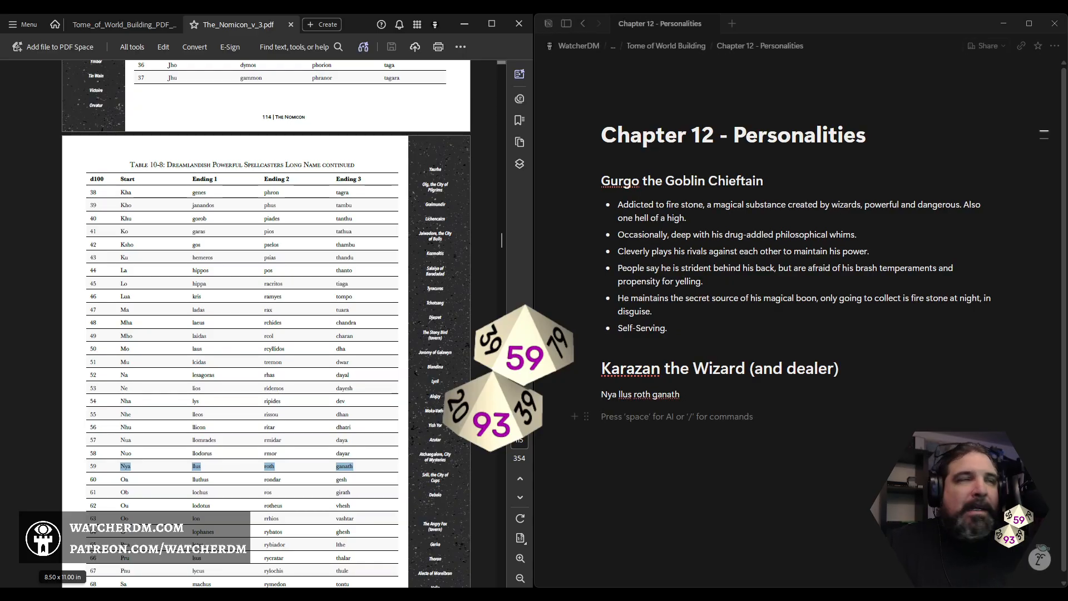
- Copy the row 93 syllables "Yo mophilus janandar githri" from Table 10-8 into the empty paragraph below the row 59 syllables
{"action": "scroll", "coordinate": [266, 323], "scroll_direction": "down", "scroll_amount": 9}
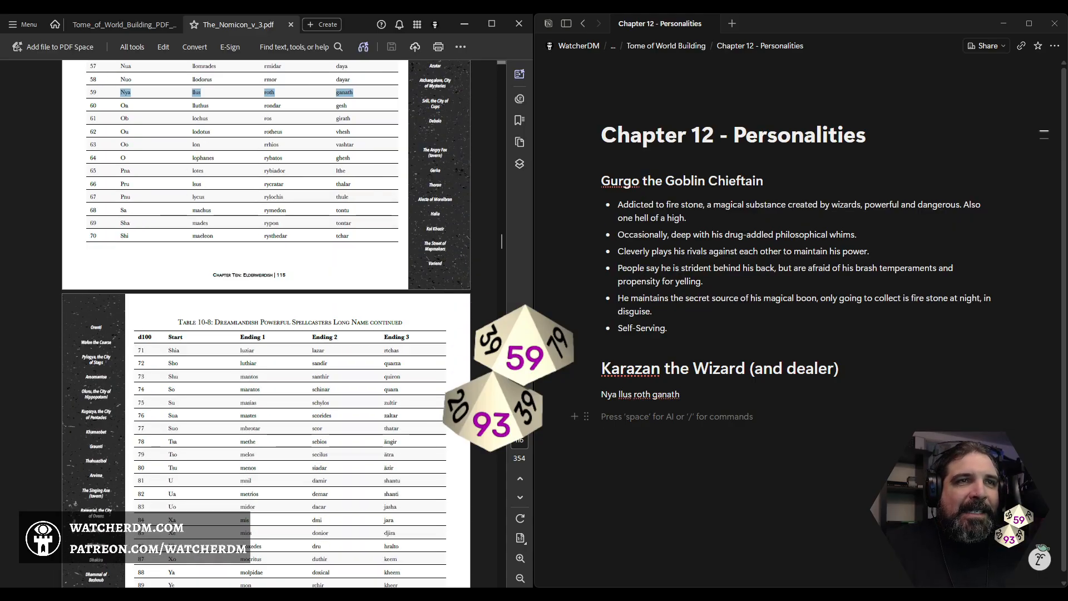
{"action": "scroll", "coordinate": [266, 322], "scroll_direction": "down", "scroll_amount": 2}
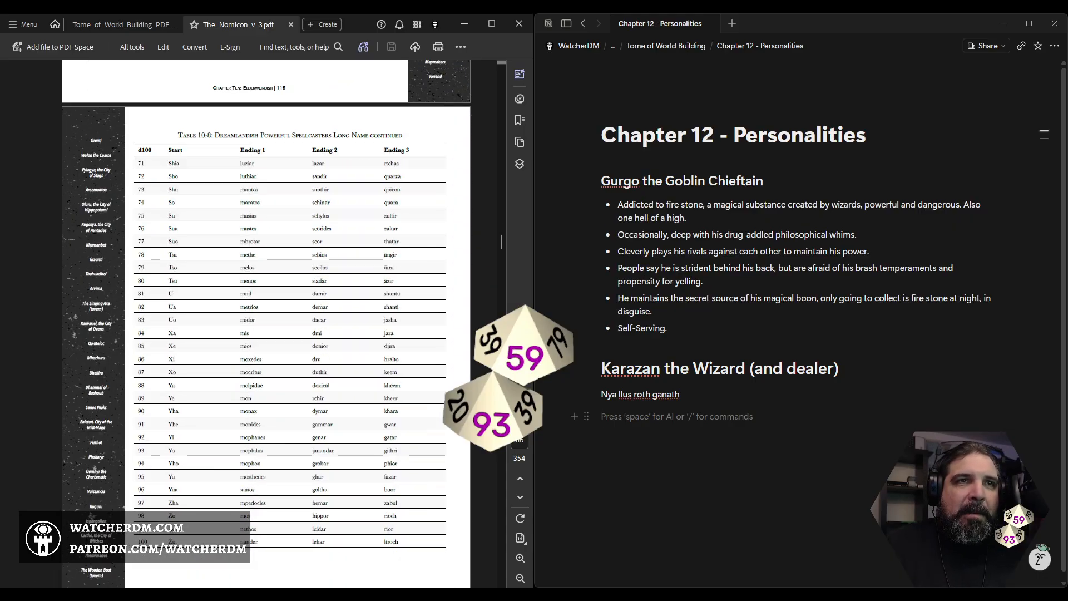
{"action": "left_click_drag", "start_coordinate": [167, 450], "coordinate": [407, 447]}
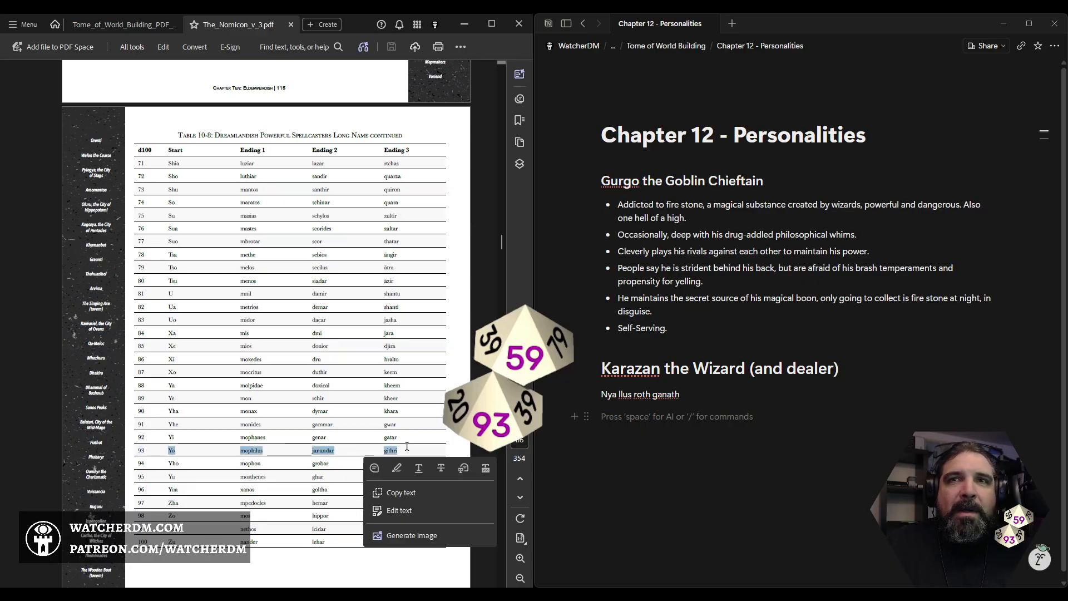
{"action": "left_click", "coordinate": [400, 493]}
{"action": "left_click", "coordinate": [640, 414]}
{"action": "key", "text": "ctrl+v"}
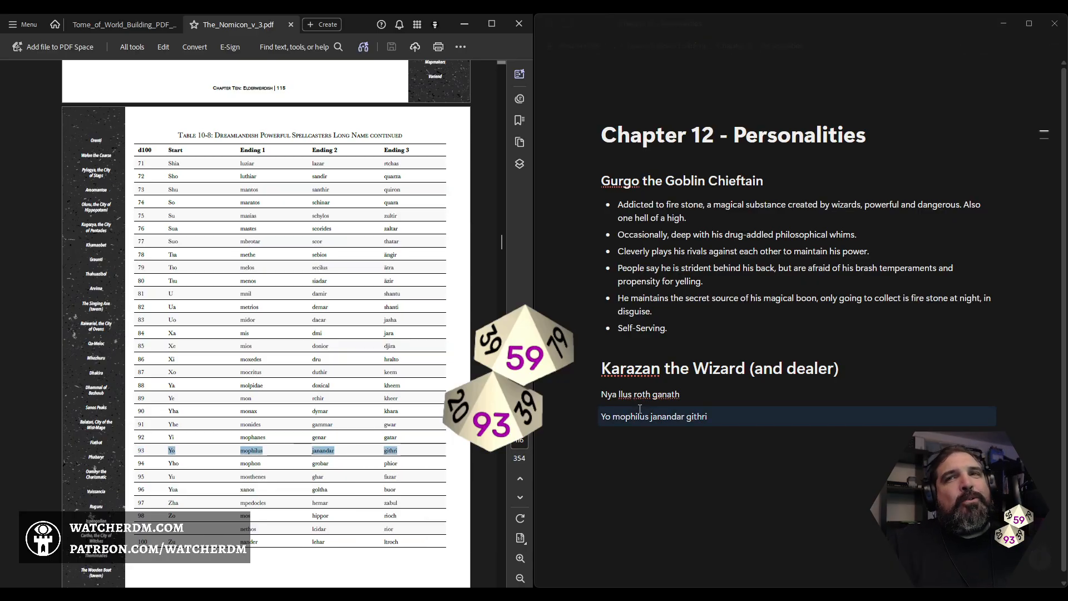
- Split the first syllable line after "Nya" so that "llus roth ganath" stands in its own paragraph
{"action": "left_click", "coordinate": [733, 454]}
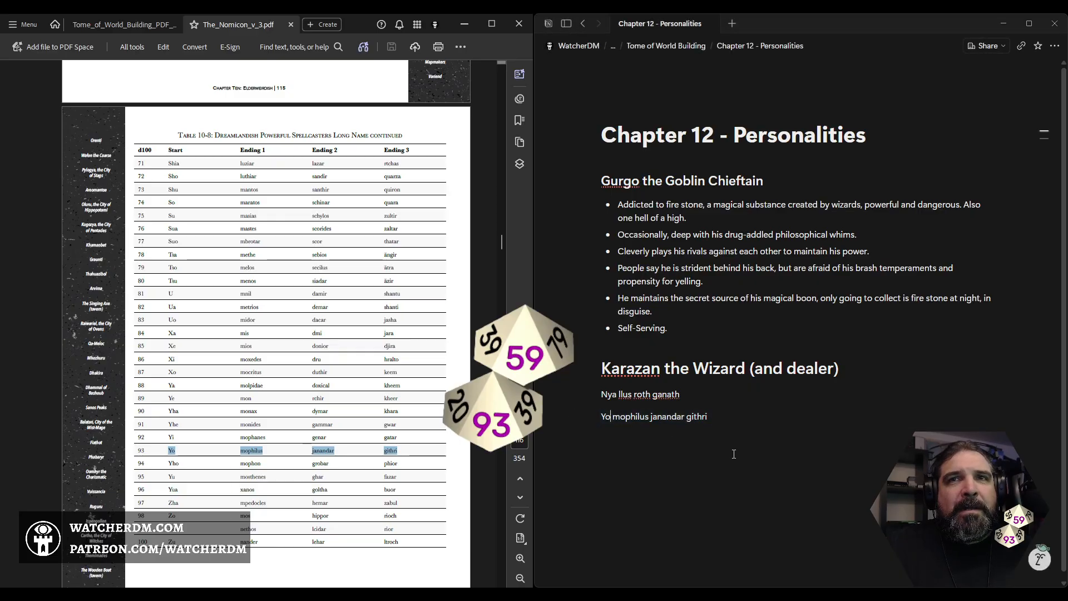
{"action": "key", "text": "Home"}
{"action": "key", "text": "Right"}
{"action": "key", "text": "Right"}
{"action": "key", "text": "Up"}
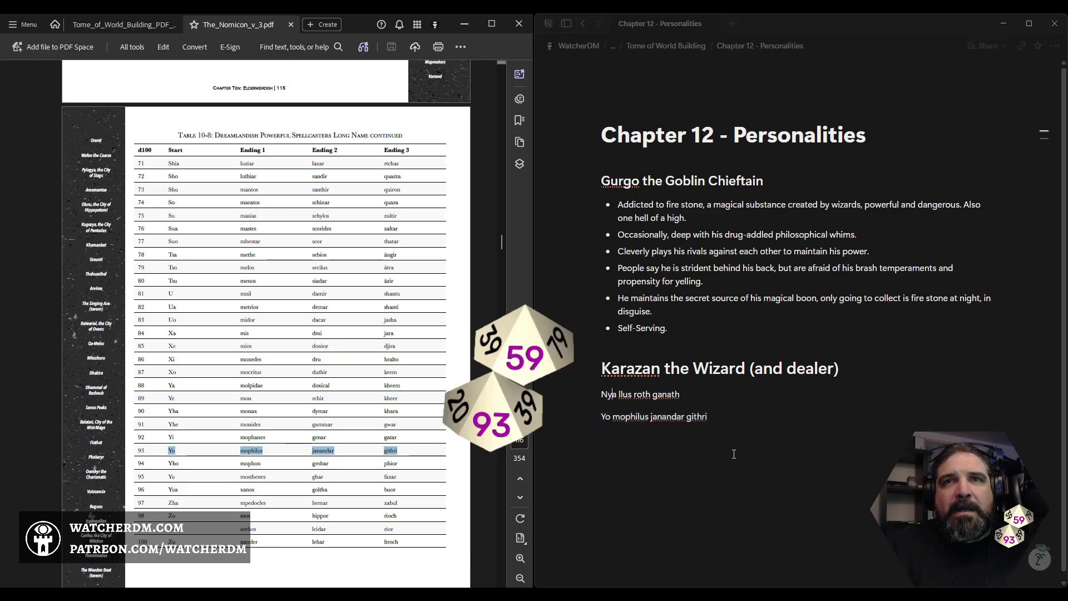
{"action": "key", "text": "Right"}
{"action": "key", "text": "Right"}
{"action": "key", "text": "Return"}
- Remove "Yo" from the "mophilus janandar githri" line and enter it in a new paragraph directly below "Nya"
{"action": "key", "text": "Down"}
{"action": "key", "text": "Right"}
{"action": "key", "text": "Right"}
{"action": "key", "text": "Right"}
{"action": "key", "text": "Right"}
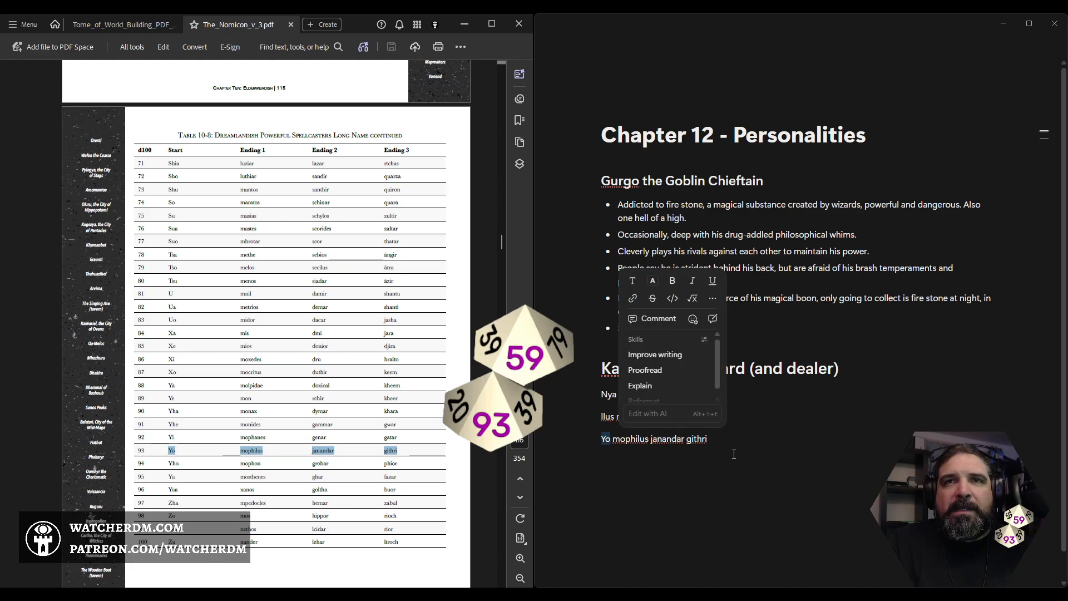
{"action": "key", "text": "BackSpace"}
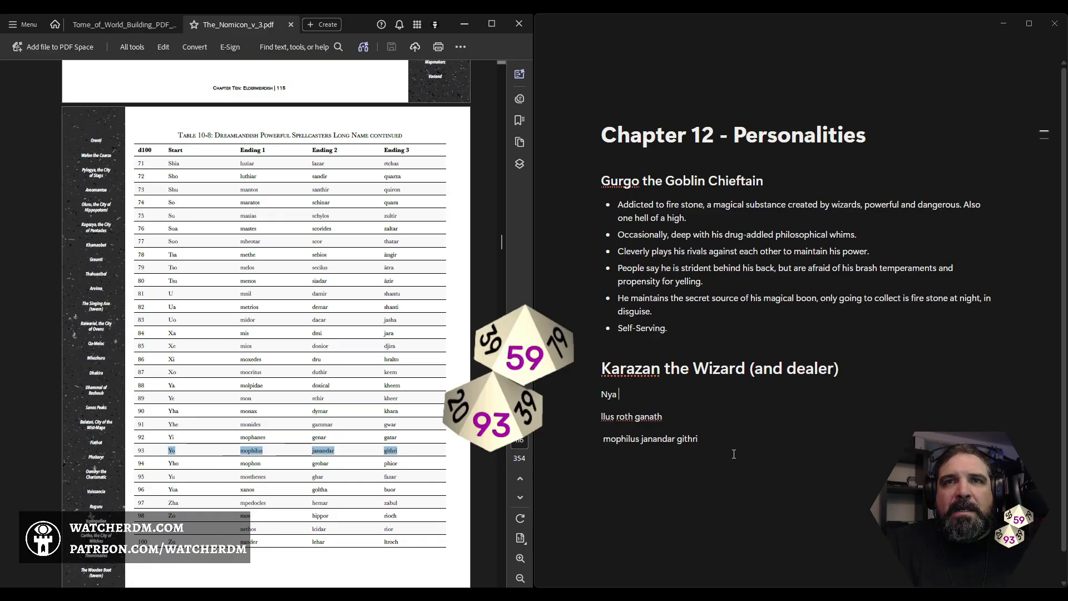
{"action": "key", "text": "Return"}
{"action": "type", "text": "Yo"}
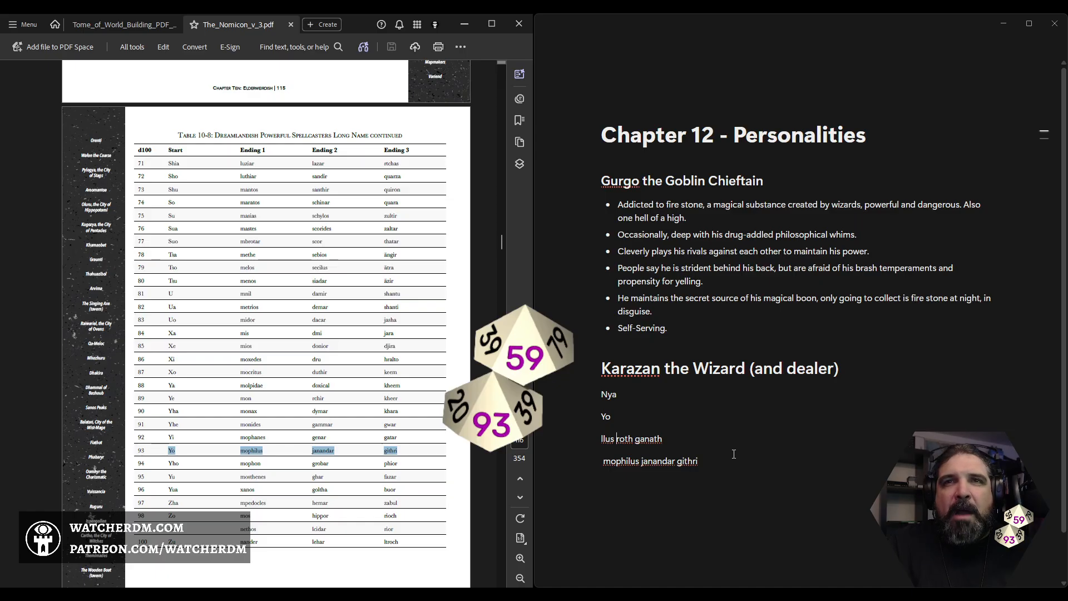
{"action": "key", "text": "ctrl+shift+Left"}
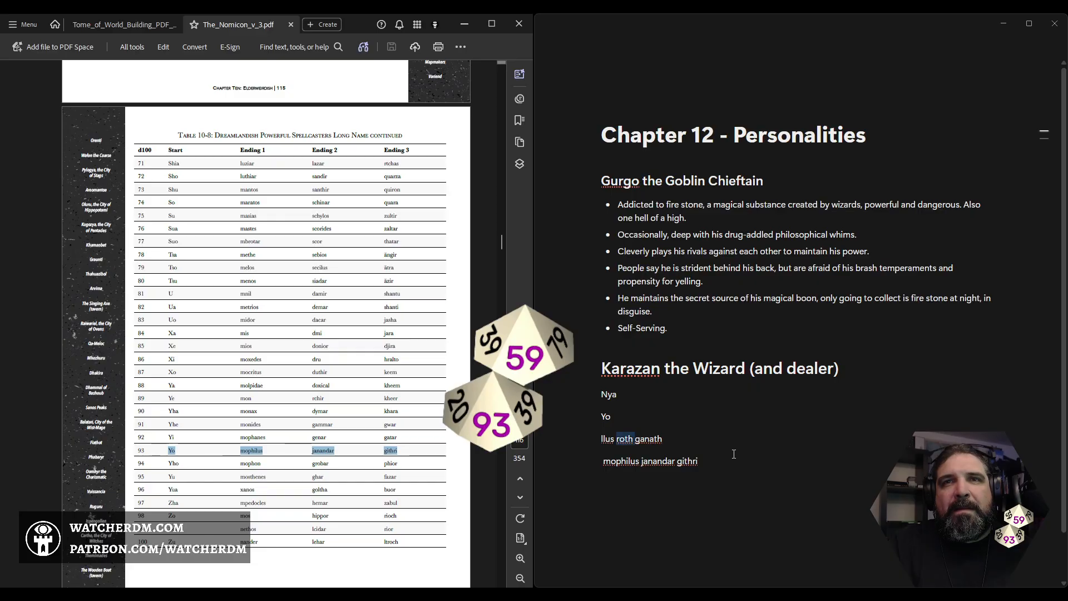
{"action": "key", "text": "Left"}
{"action": "key", "text": "ctrl+shift+Right"}
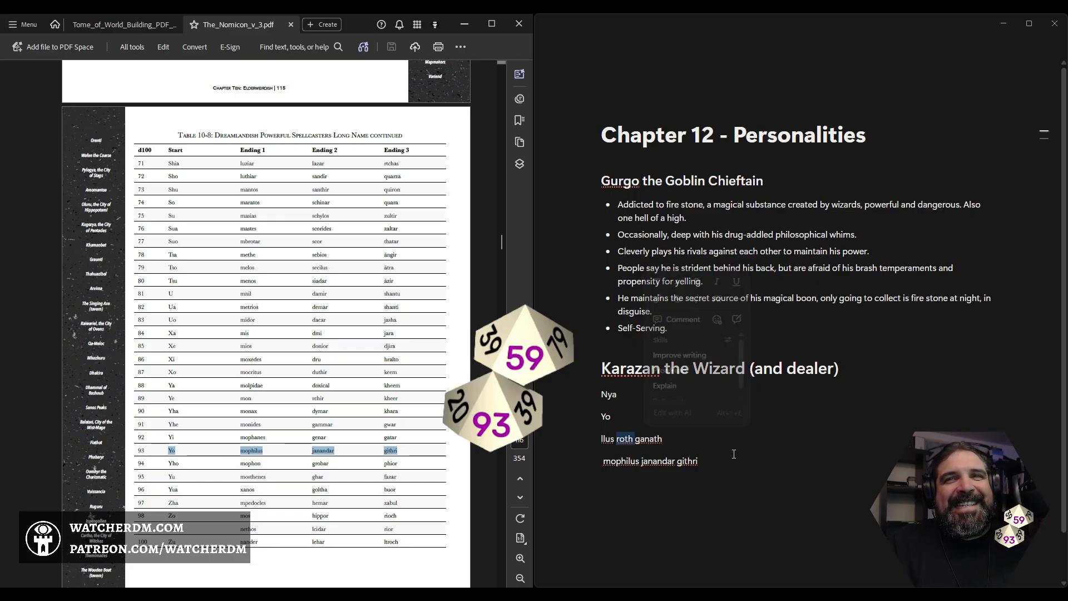
{"action": "key", "text": "shift+Left"}
{"action": "key", "text": "Home"}
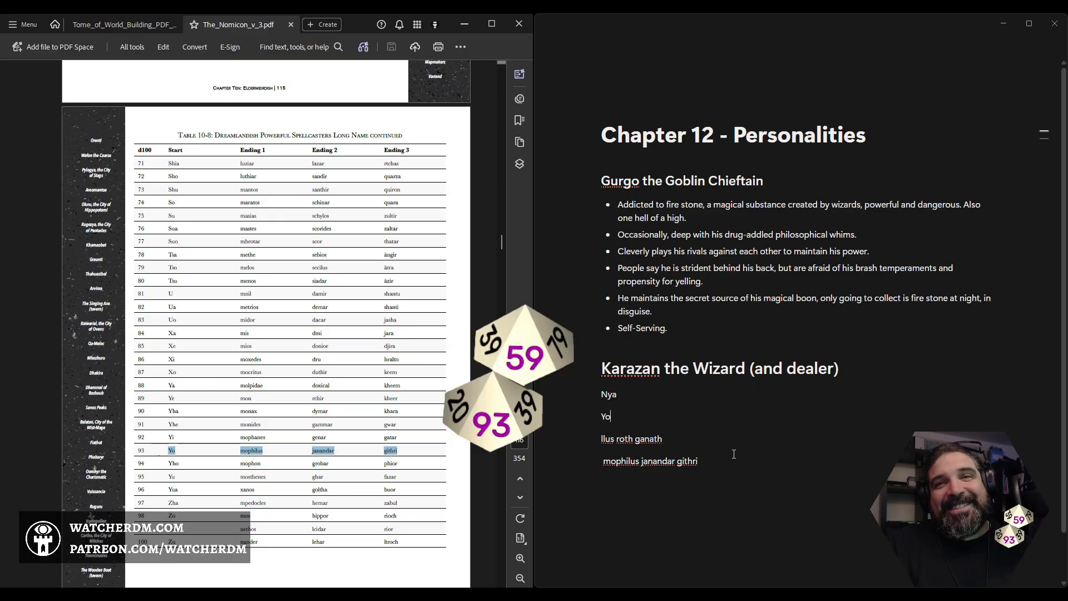
- Join "Yo" and "llus" into "Yollus" and delete the leftover syllables "roth ganath" and "mophilus janandar githri" with their empty paragraph
{"action": "key", "text": "BackSpace"}
{"action": "key", "text": "shift+End"}
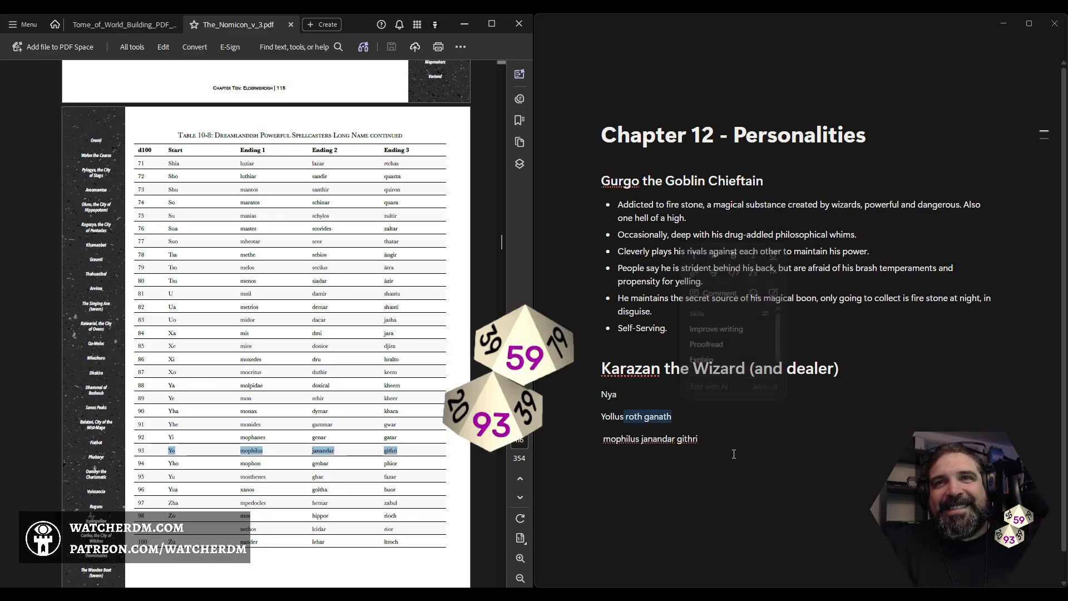
{"action": "key", "text": "Delete"}
{"action": "key", "text": "Down"}
{"action": "key", "text": "Home"}
{"action": "key", "text": "shift+End"}
{"action": "key", "text": "Delete"}
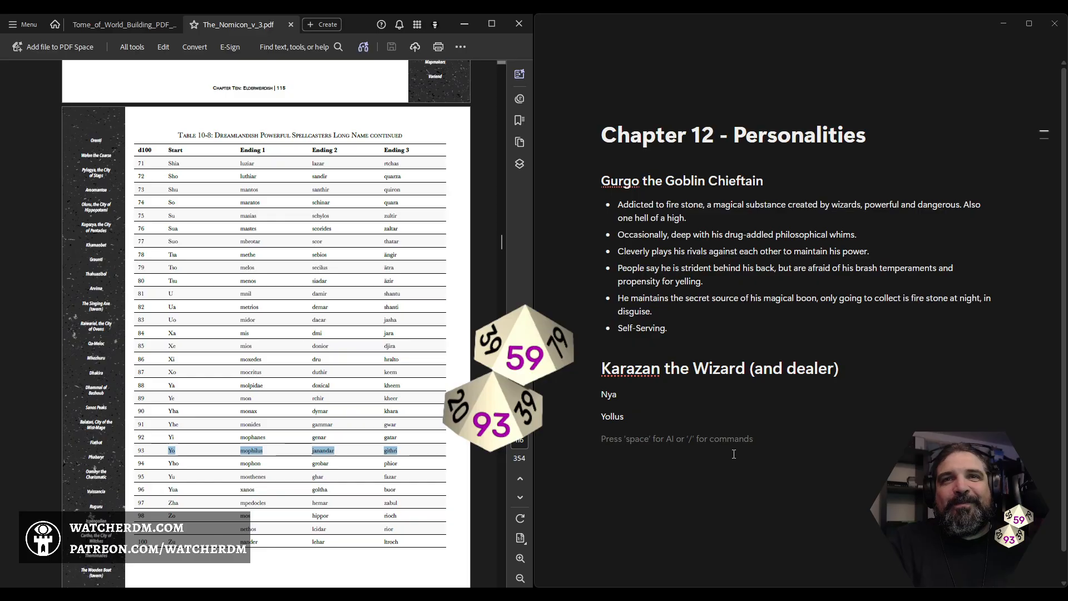
{"action": "key", "text": "BackSpace"}
- Delete the "Nya" paragraph and cut "Yollus" out of the paragraph below the wizard heading
{"action": "key", "text": "Up"}
{"action": "key", "text": "Home"}
{"action": "key", "text": "shift+End"}
{"action": "key", "text": "Delete"}
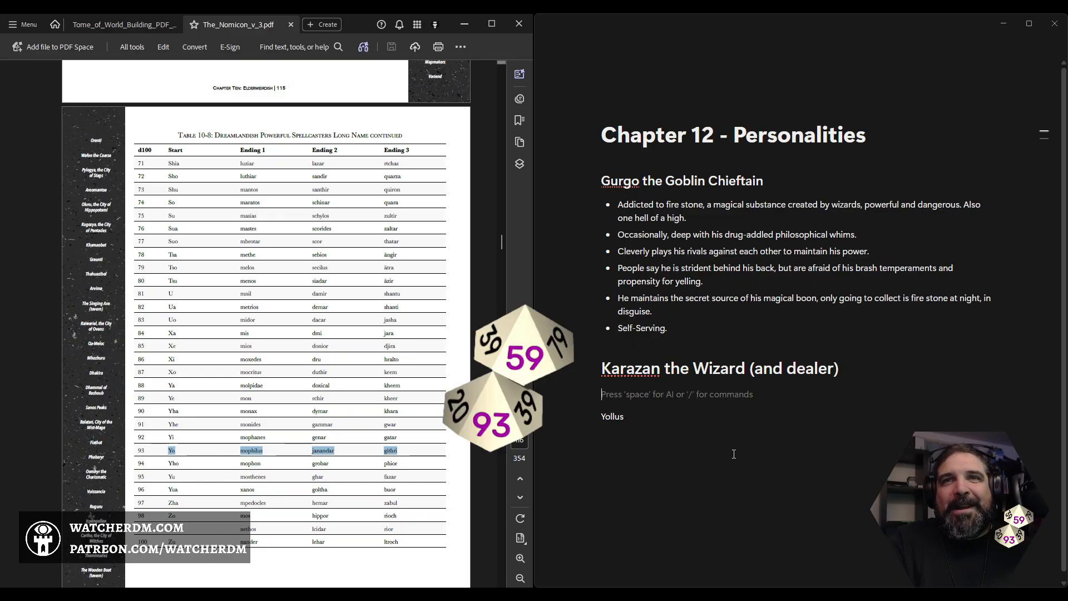
{"action": "key", "text": "Delete"}
{"action": "key", "text": "shift+End"}
{"action": "key", "text": "Delete"}
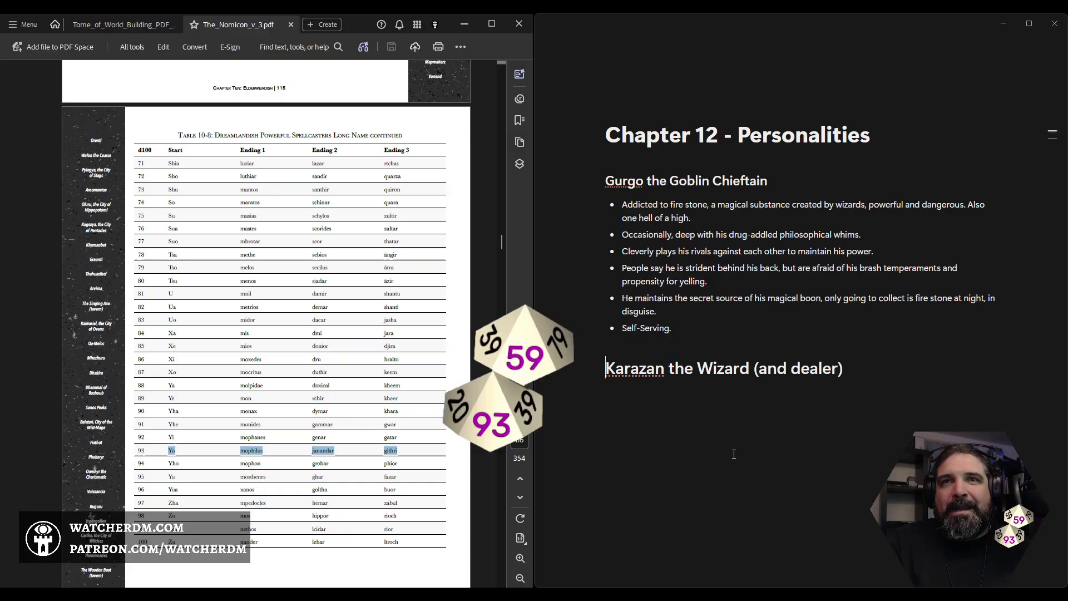
- Replace "Karazan" in the wizard heading with "Yollus" and add an empty paragraph below the heading
{"action": "key", "text": "BackSpace"}
{"action": "key", "text": "ctrl+shift+Right"}
{"action": "key", "text": "ctrl+v"}
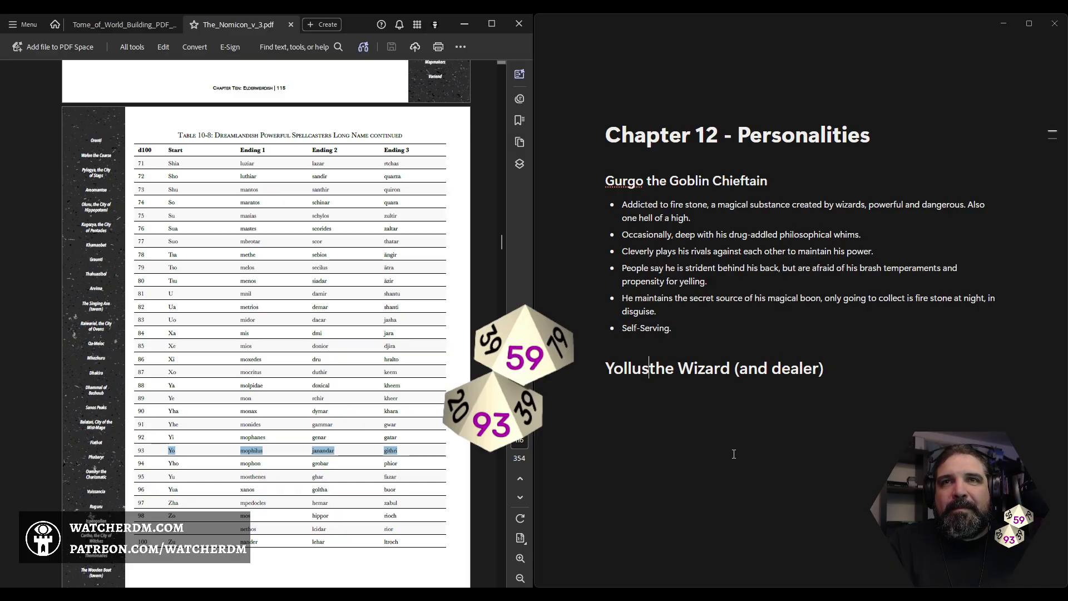
{"action": "key", "text": "End"}
{"action": "key", "text": "Return"}
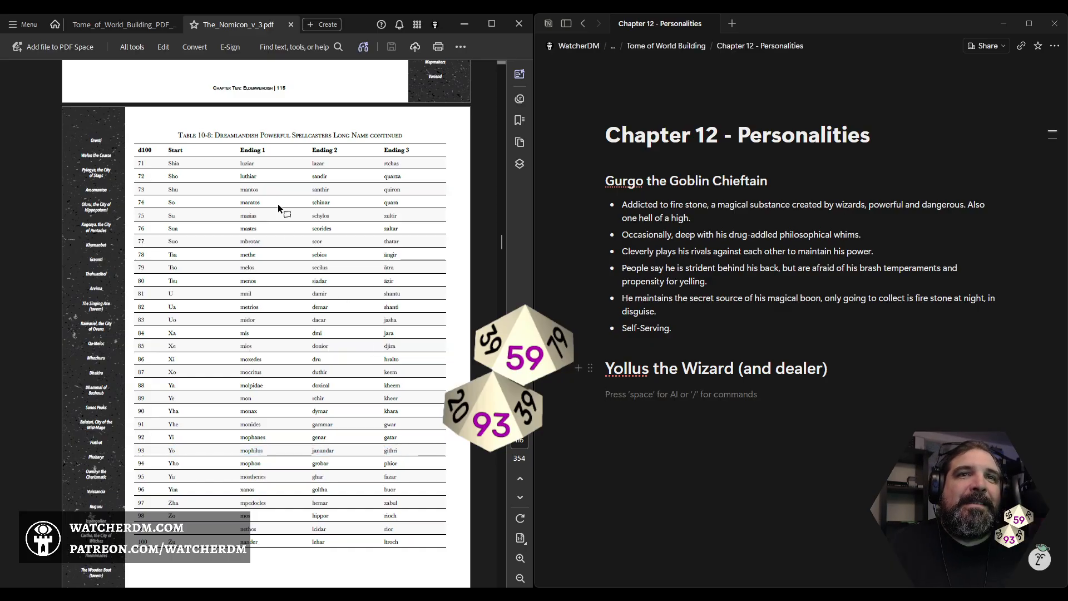
- Switch to the Tome of World Building PDF and review its Legendary Wizard or Sorcerer, Religious Leader and Monarch sections
{"action": "left_click", "coordinate": [128, 25]}
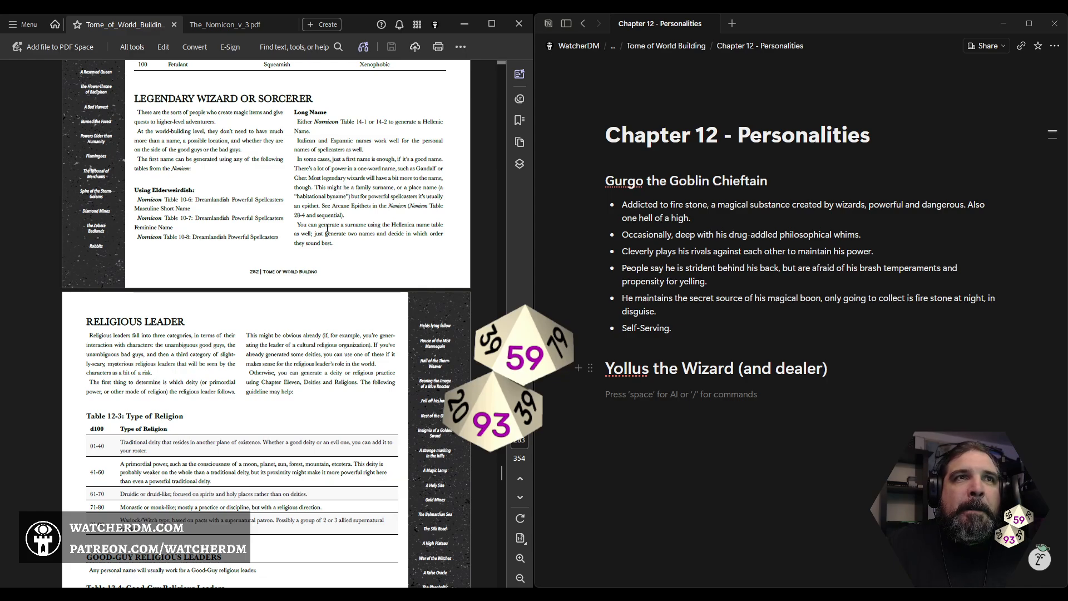
{"action": "scroll", "coordinate": [327, 229], "scroll_direction": "down", "scroll_amount": 1}
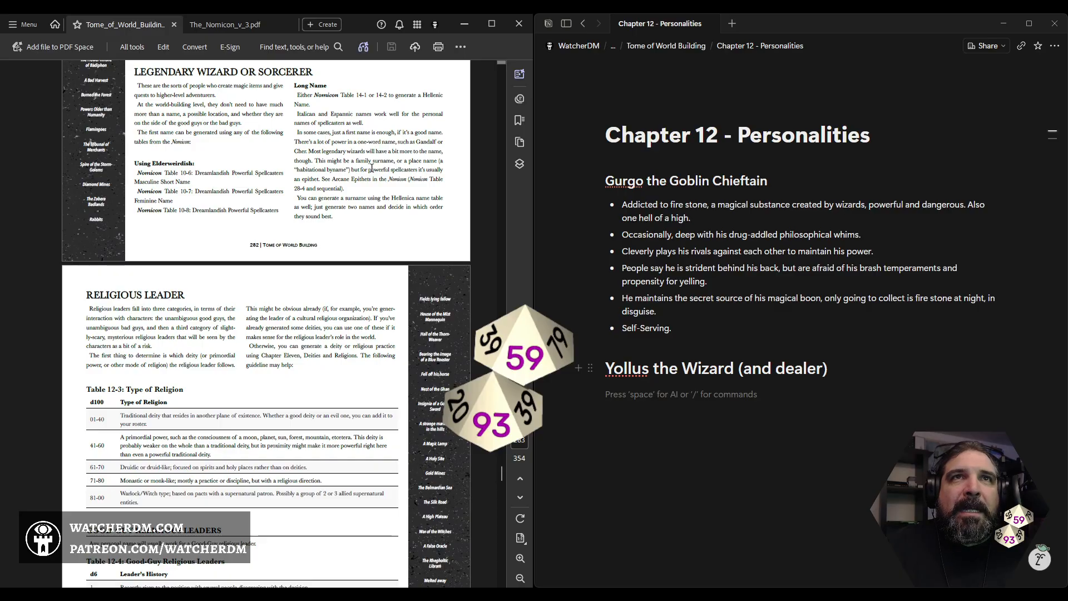
{"action": "scroll", "coordinate": [264, 235], "scroll_direction": "up", "scroll_amount": 3}
{"action": "scroll", "coordinate": [267, 229], "scroll_direction": "down", "scroll_amount": 15}
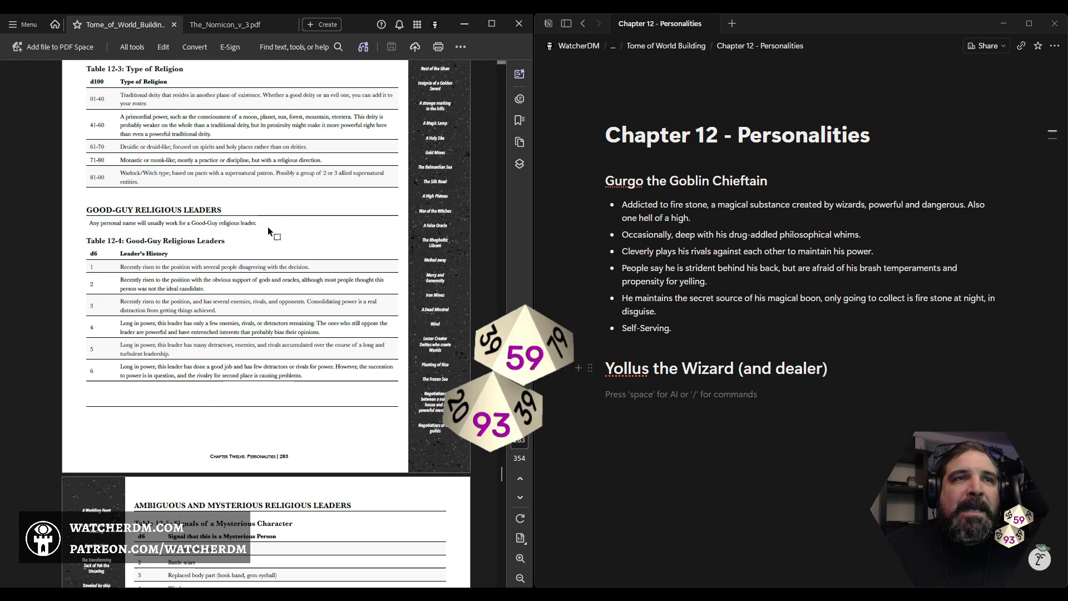
{"action": "scroll", "coordinate": [269, 225], "scroll_direction": "down", "scroll_amount": 9}
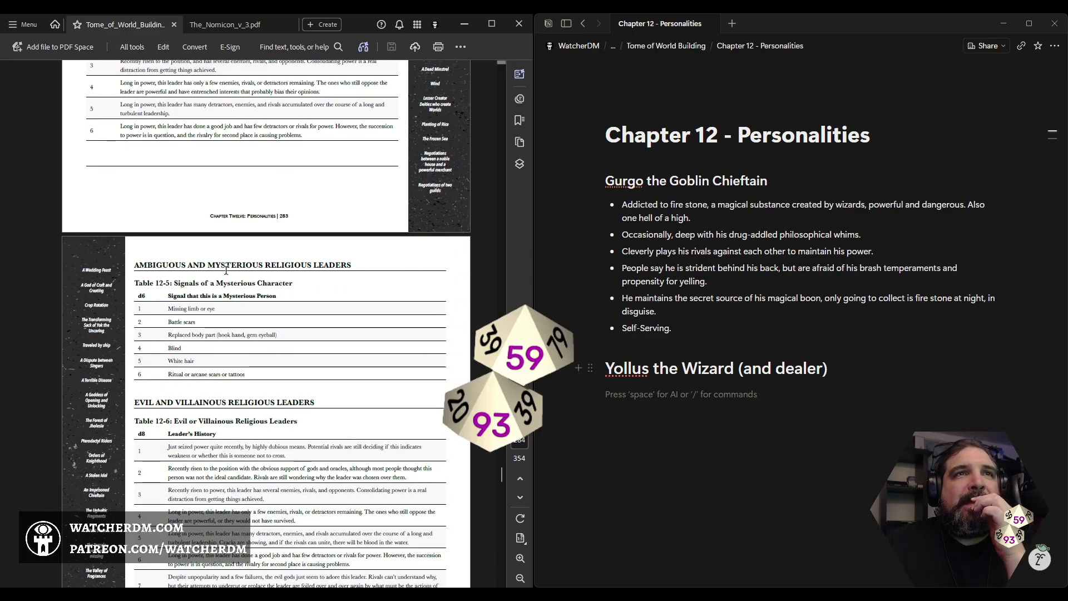
{"action": "scroll", "coordinate": [231, 270], "scroll_direction": "down", "scroll_amount": 6}
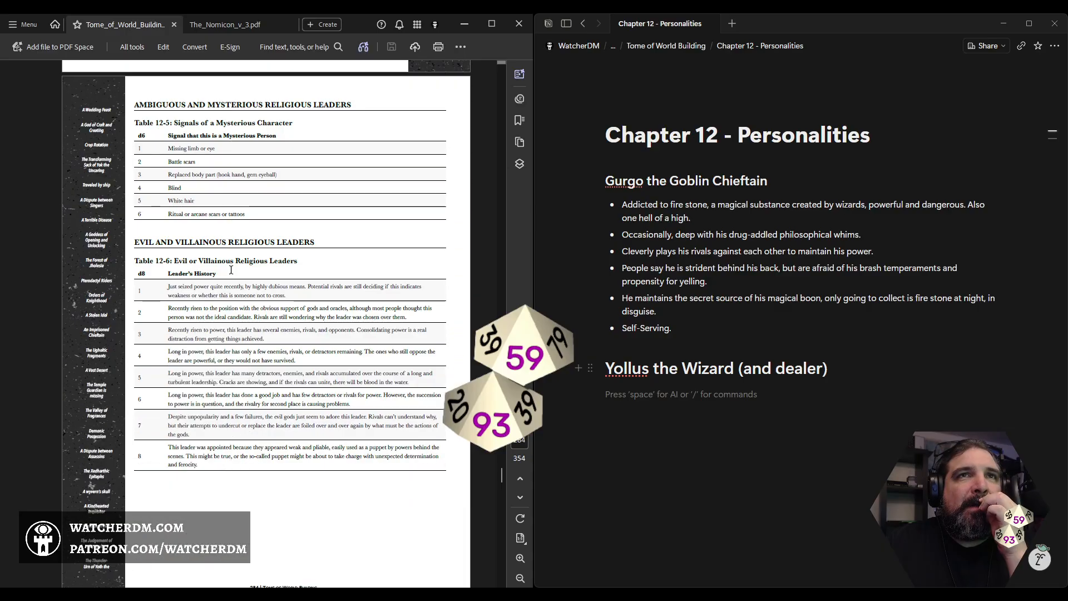
{"action": "scroll", "coordinate": [231, 270], "scroll_direction": "down", "scroll_amount": 19}
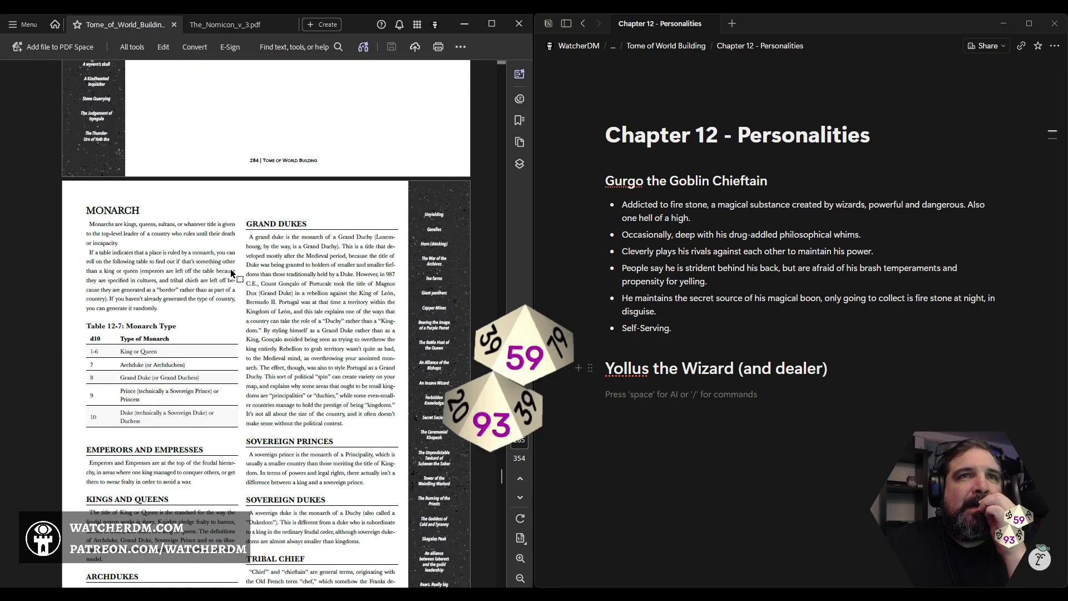
{"action": "scroll", "coordinate": [230, 269], "scroll_direction": "up", "scroll_amount": 10}
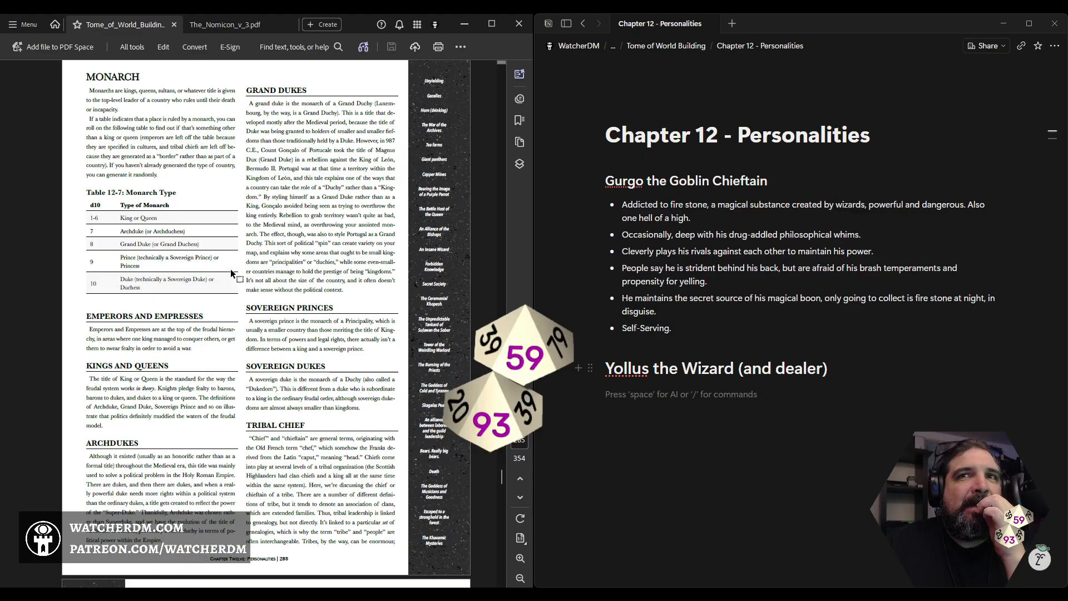
{"action": "scroll", "coordinate": [226, 271], "scroll_direction": "up", "scroll_amount": 20}
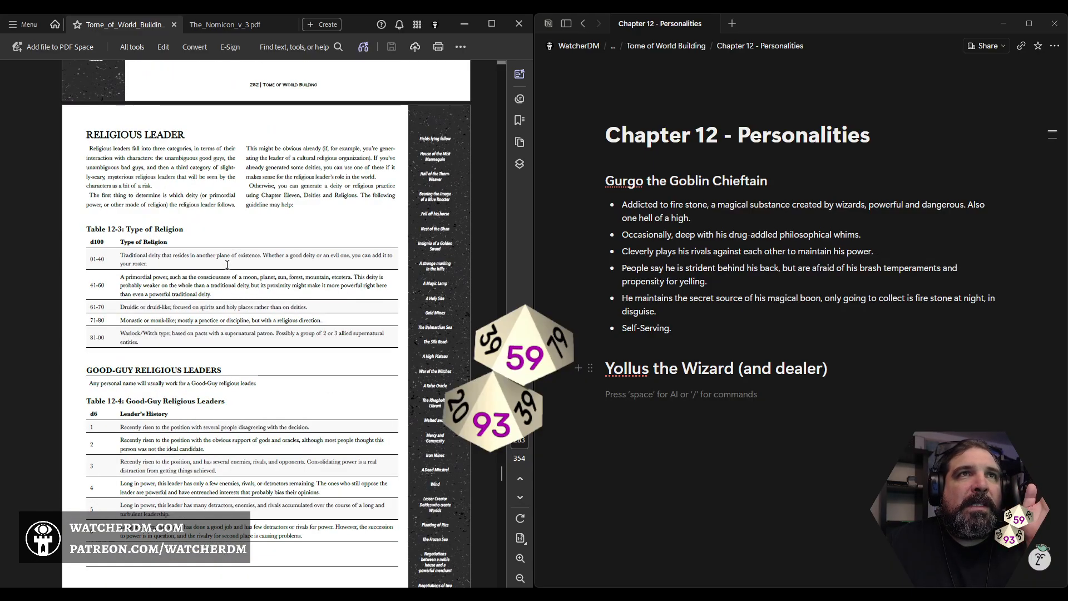
{"action": "scroll", "coordinate": [229, 263], "scroll_direction": "down", "scroll_amount": 8}
{"action": "scroll", "coordinate": [229, 261], "scroll_direction": "up", "scroll_amount": 20}
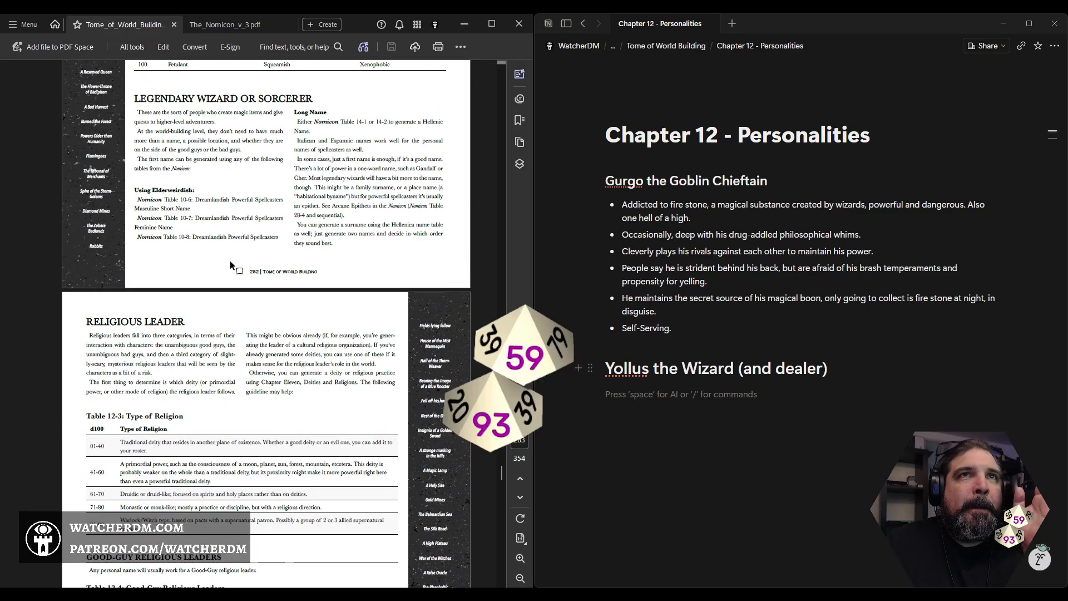
- Copy the row 81 trait "Exacting" from column 2 of Table 12-1 into a bullet below the Yollus heading
{"action": "scroll", "coordinate": [231, 264], "scroll_direction": "up", "scroll_amount": 20}
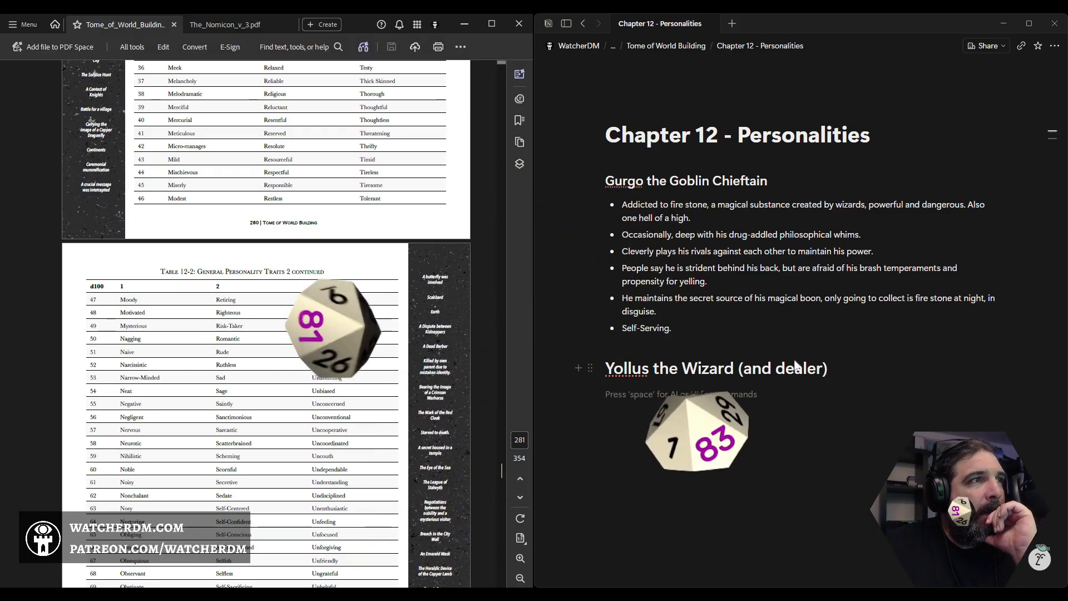
{"action": "scroll", "coordinate": [266, 322], "scroll_direction": "up", "scroll_amount": 20}
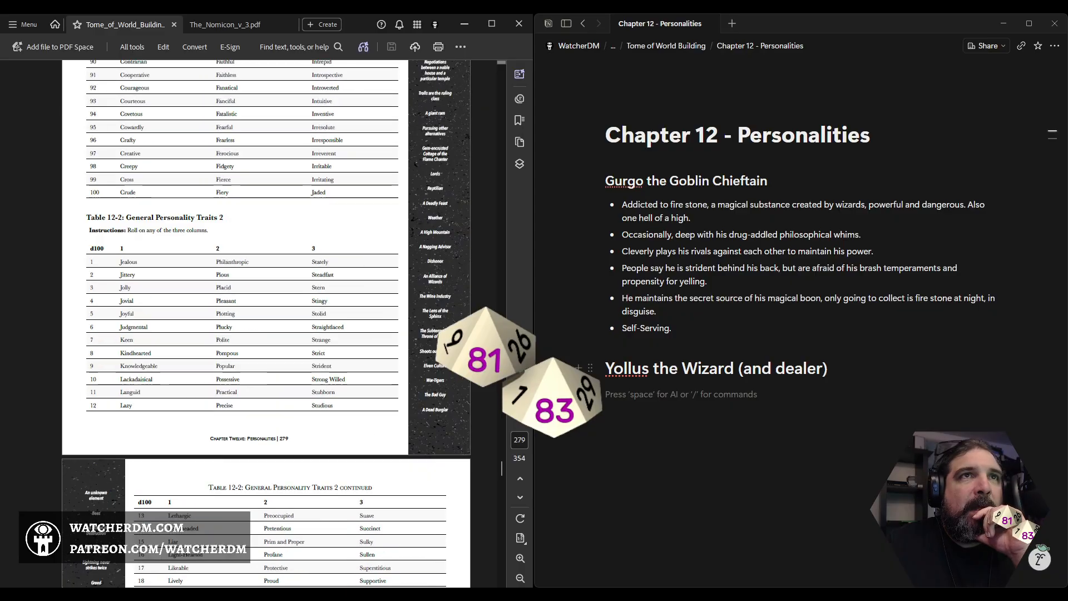
{"action": "scroll", "coordinate": [266, 323], "scroll_direction": "up", "scroll_amount": 6}
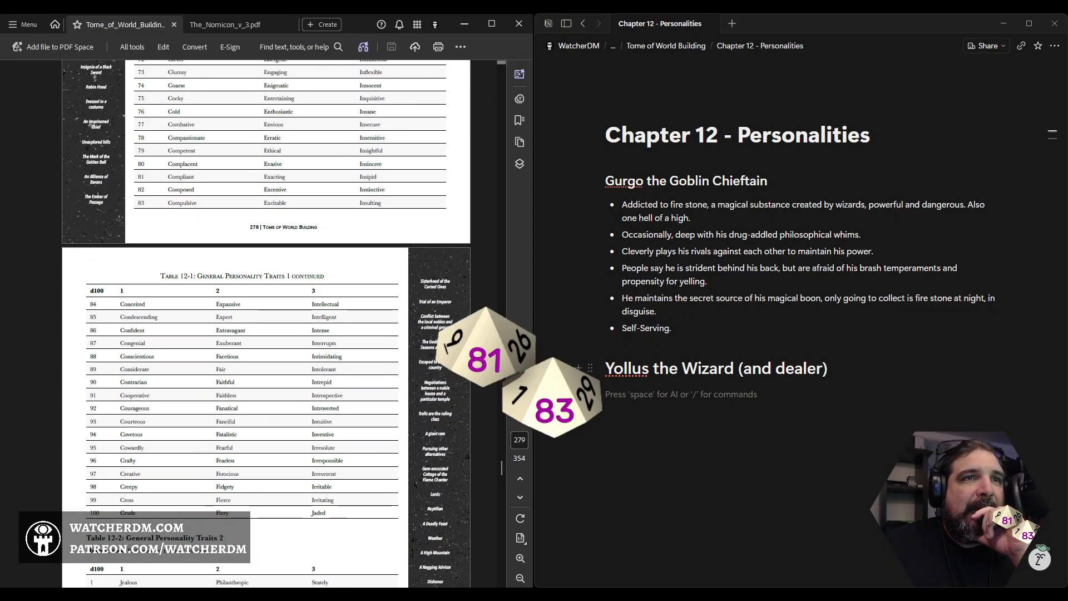
{"action": "scroll", "coordinate": [266, 323], "scroll_direction": "up", "scroll_amount": 1}
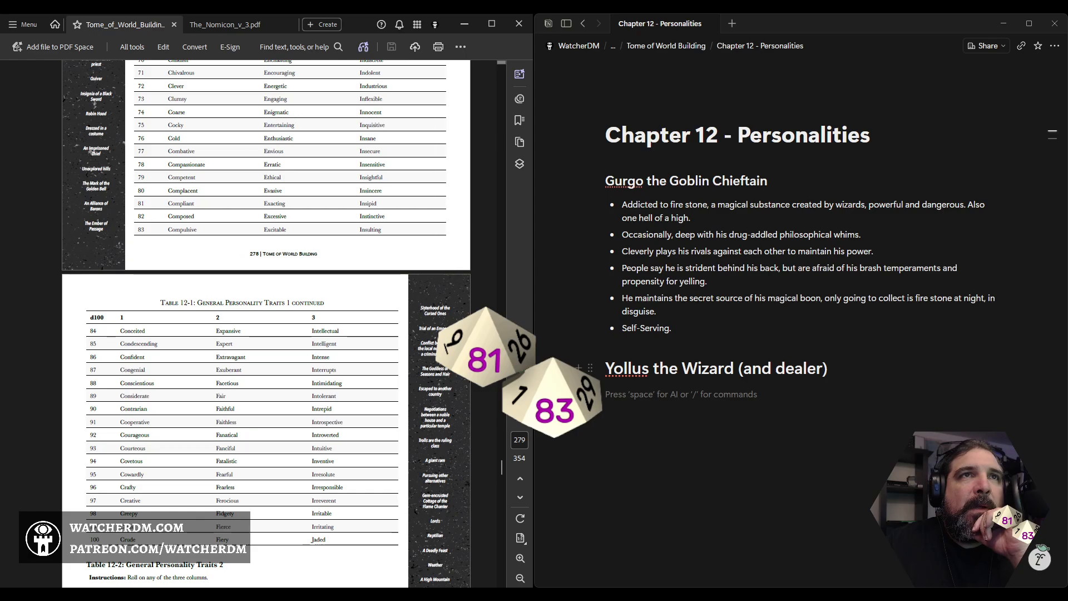
{"action": "double_click", "coordinate": [274, 203]}
{"action": "key", "text": "ctrl+c"}
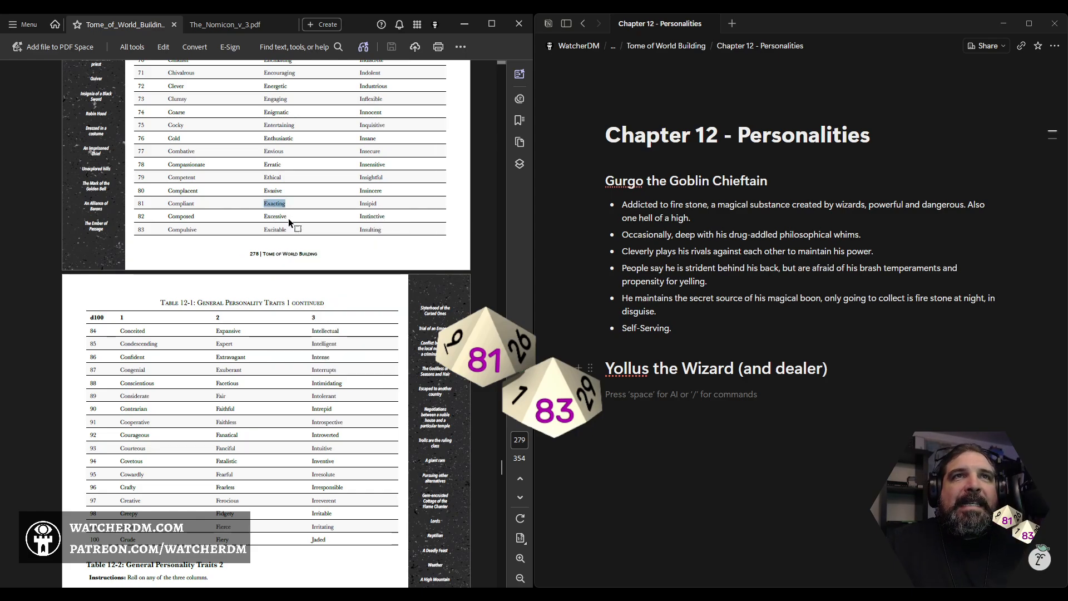
{"action": "type", "text": "-"}
{"action": "key", "text": "ctrl+v"}
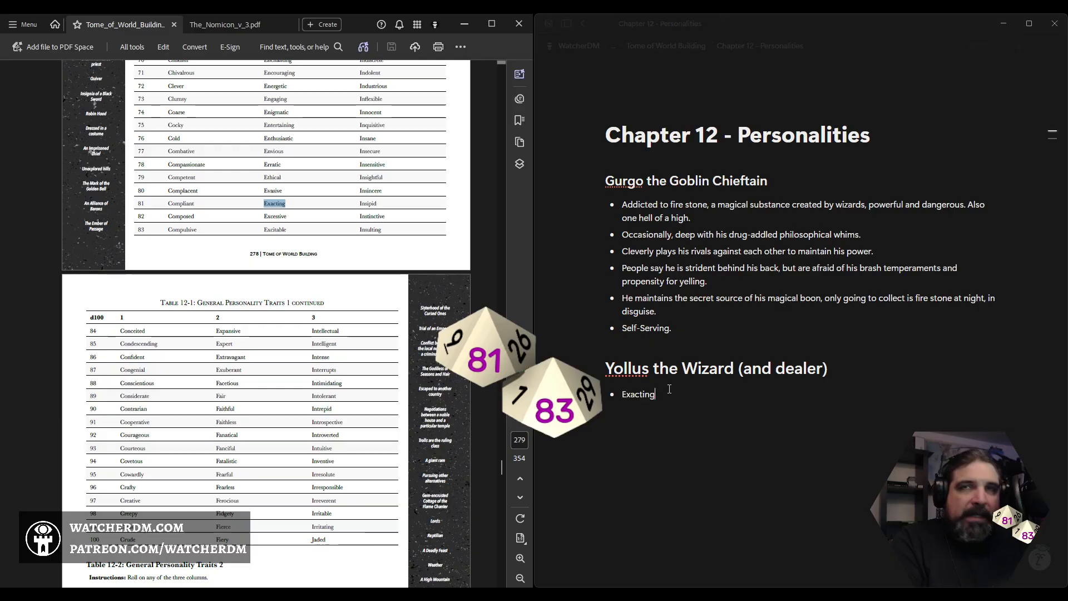
- Add "Sickly" from row 83, column 2 of Table 12-2 as the second Yollus bullet and end the list
{"action": "key", "text": "Return"}
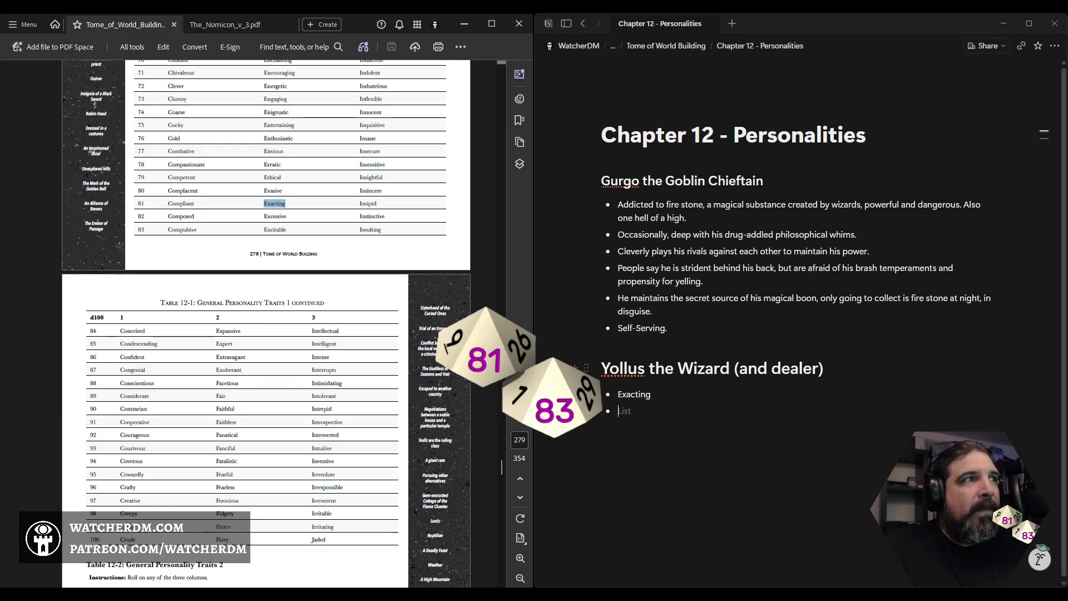
{"action": "scroll", "coordinate": [266, 322], "scroll_direction": "down", "scroll_amount": 20}
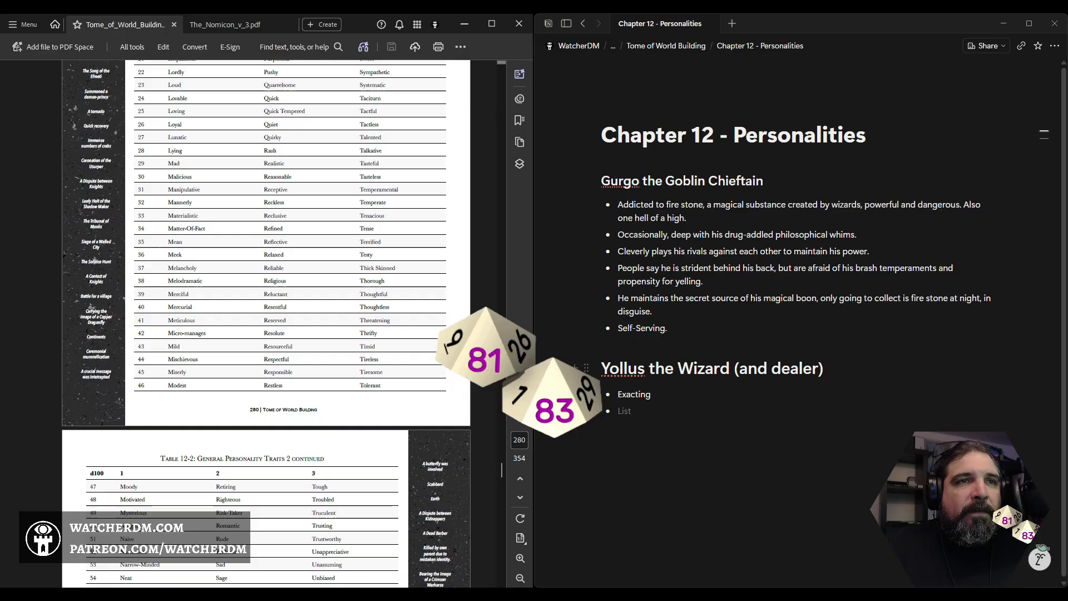
{"action": "scroll", "coordinate": [266, 322], "scroll_direction": "down", "scroll_amount": 8}
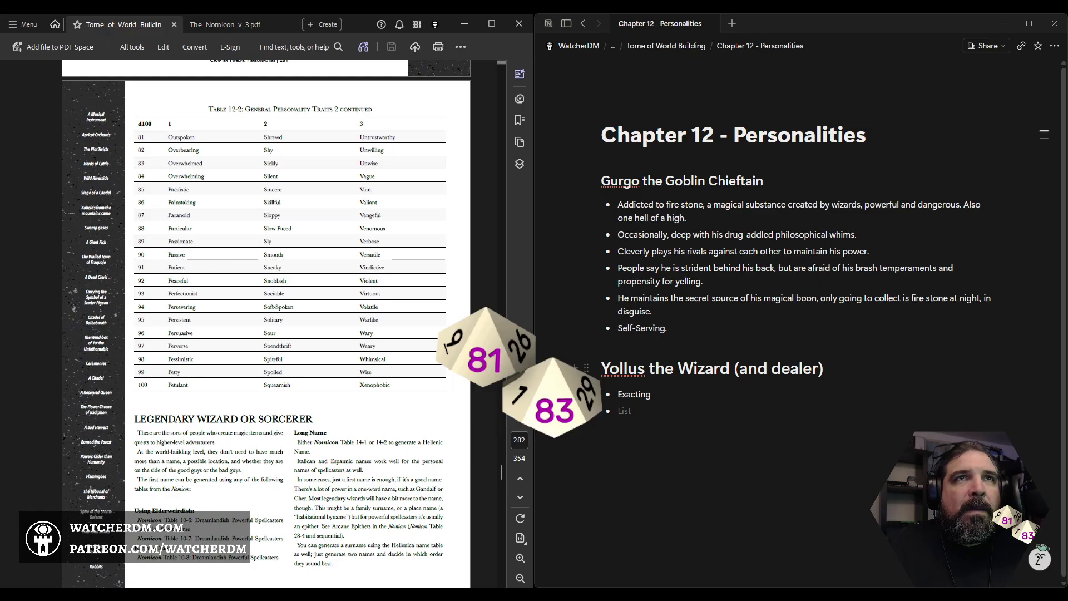
{"action": "type", "text": "S"}
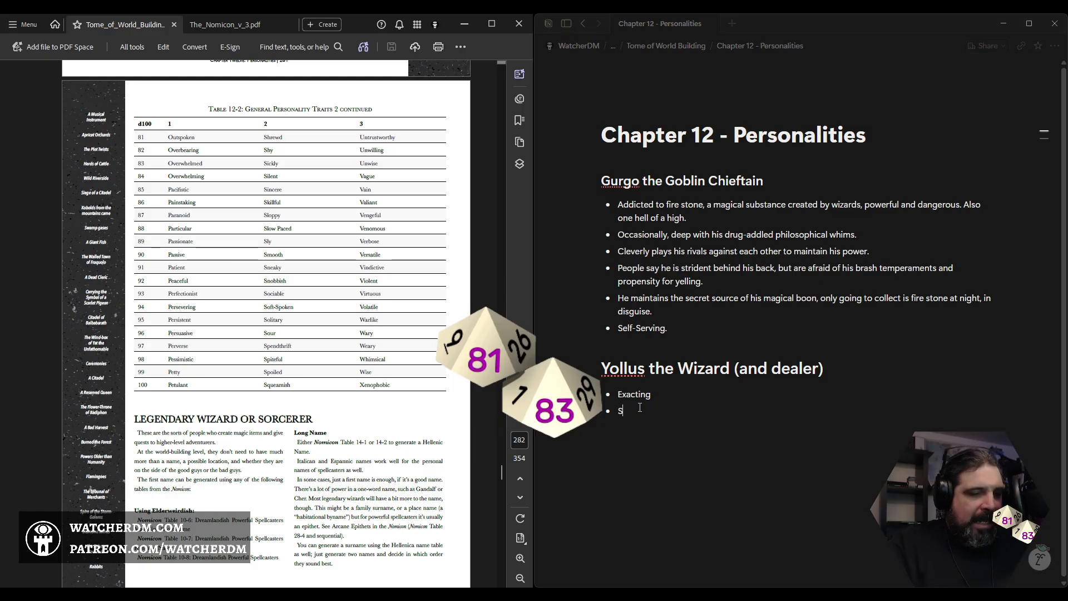
{"action": "type", "text": "ickly"}
{"action": "key", "text": "Return"}
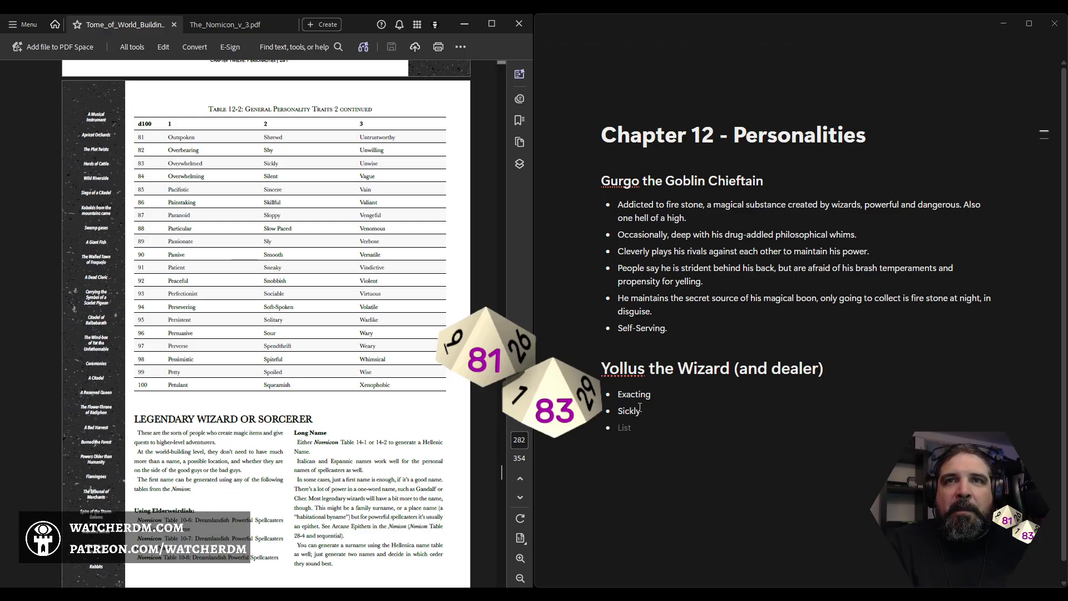
{"action": "key", "text": "Return"}
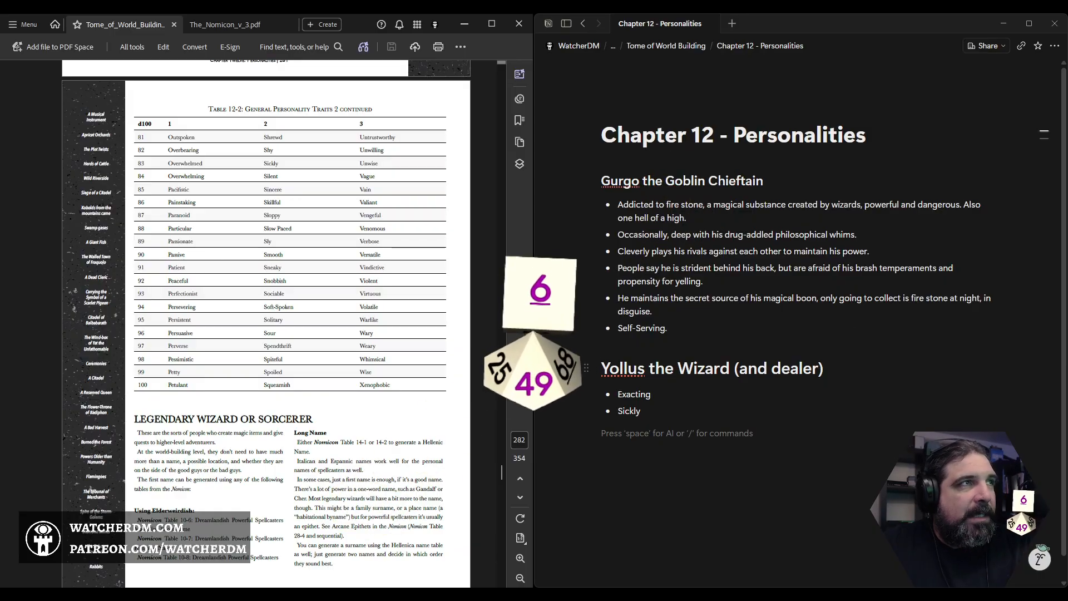
- Copy the row 49 trait "Truculent" from column 3 of Table 12-2 into a third Yollus bullet and start an empty paragraph below
{"action": "scroll", "coordinate": [266, 323], "scroll_direction": "up", "scroll_amount": 10}
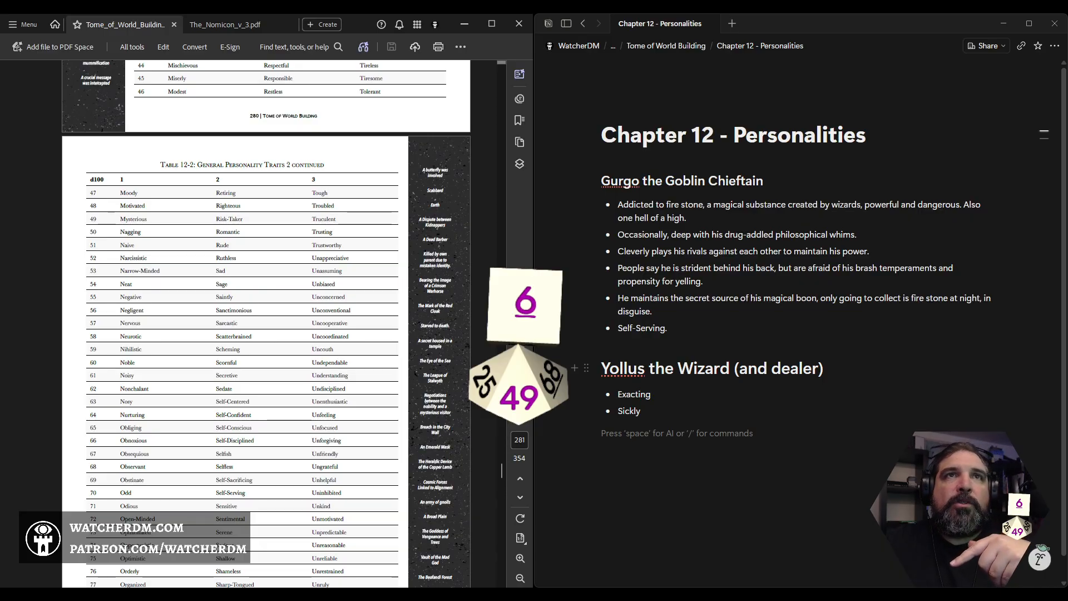
{"action": "double_click", "coordinate": [326, 219]}
{"action": "key", "text": "ctrl+c"}
{"action": "left_click", "coordinate": [648, 430]}
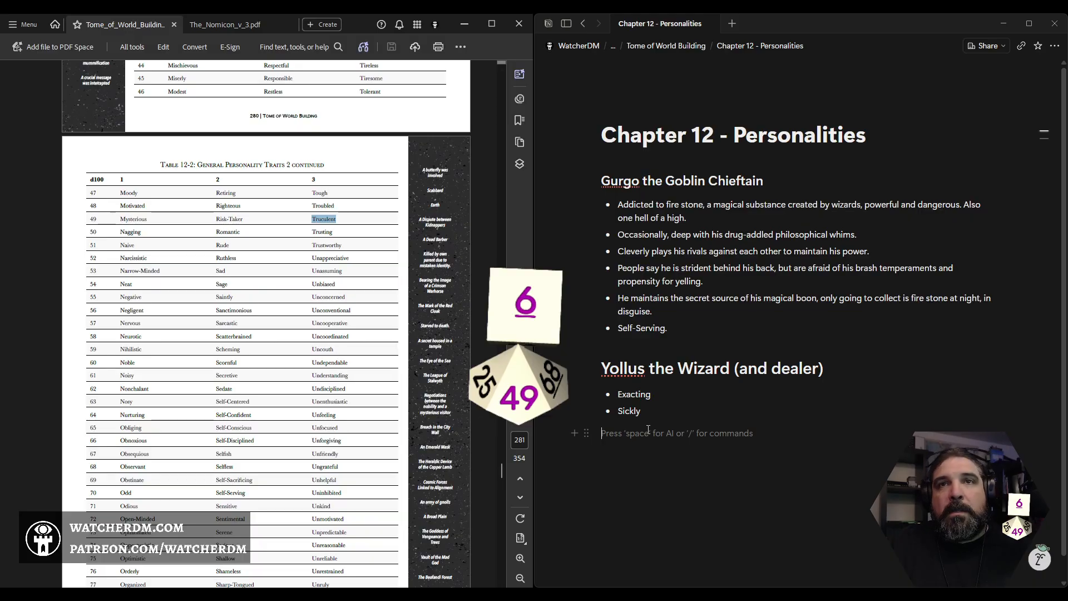
{"action": "type", "text": "-"}
{"action": "key", "text": "ctrl+v"}
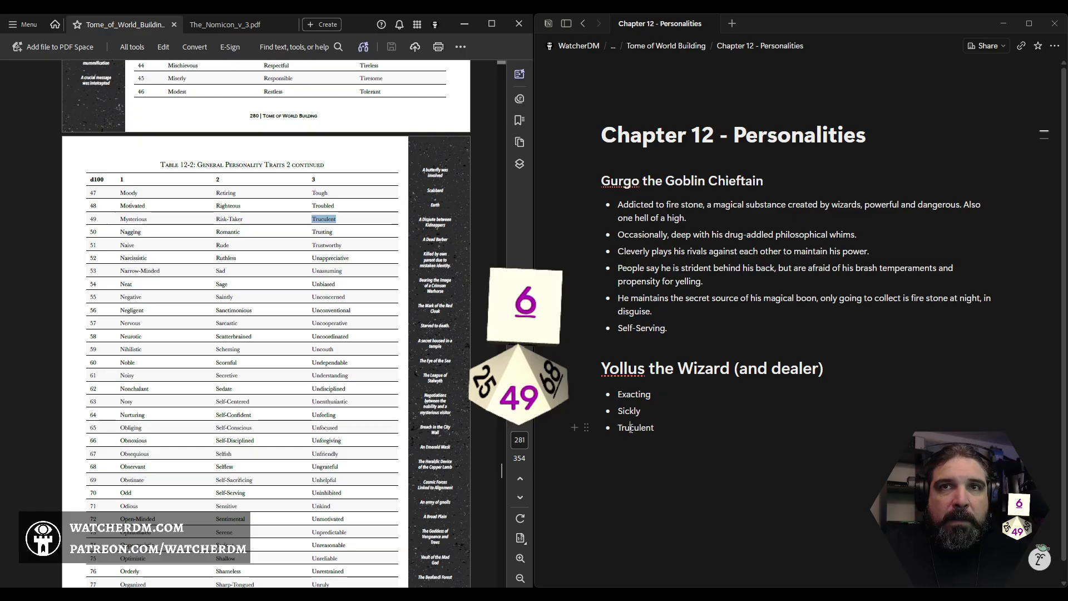
{"action": "double_click", "coordinate": [634, 428]}
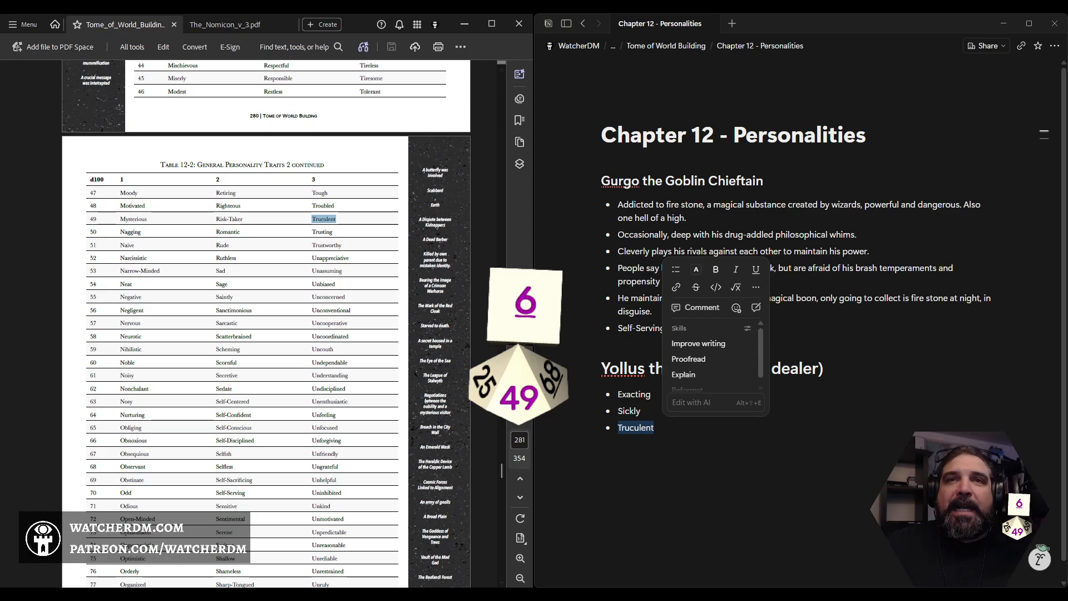
{"action": "left_click", "coordinate": [708, 448]}
- Read on past the personality trait tables to the Monarch section and Table 12-7: Monarch Type
{"action": "scroll", "coordinate": [267, 322], "scroll_direction": "down", "scroll_amount": 15}
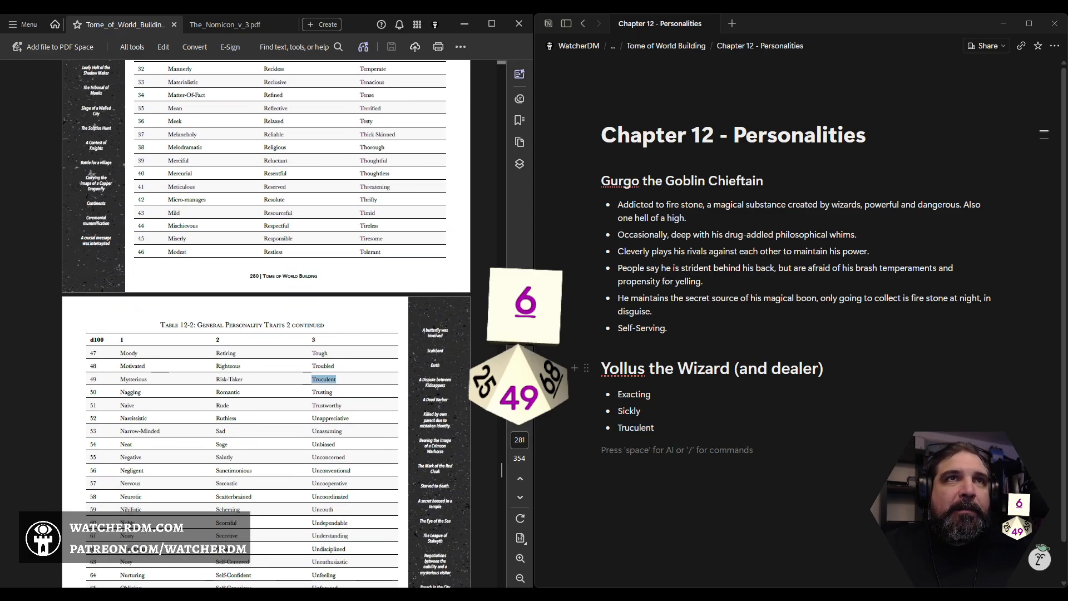
{"action": "scroll", "coordinate": [267, 323], "scroll_direction": "down", "scroll_amount": 20}
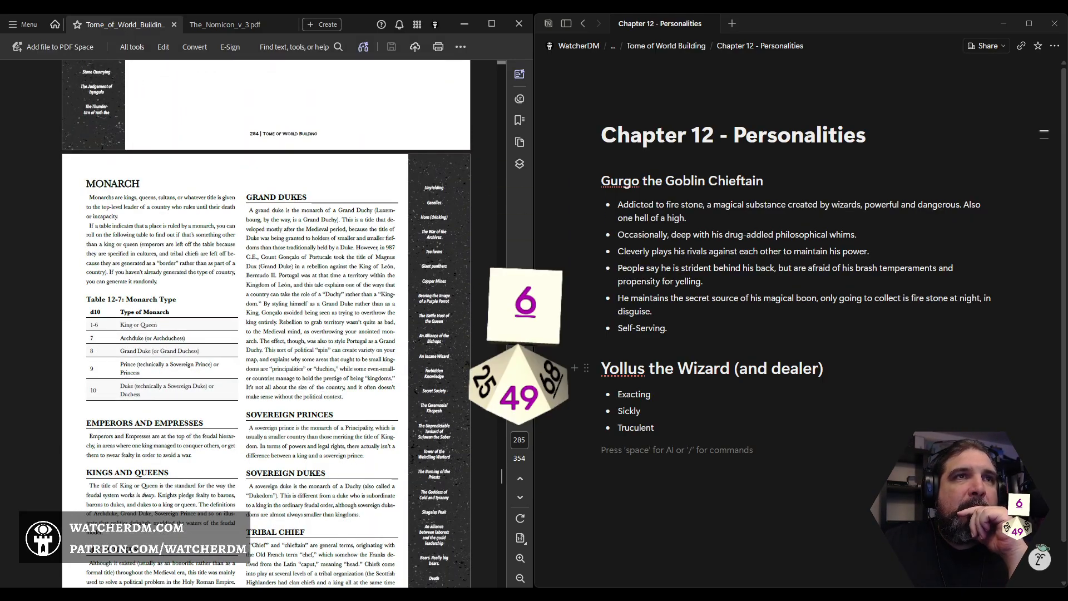
{"action": "scroll", "coordinate": [502, 477], "scroll_direction": "down", "scroll_amount": 2}
{"action": "scroll", "coordinate": [501, 477], "scroll_direction": "down", "scroll_amount": 1}
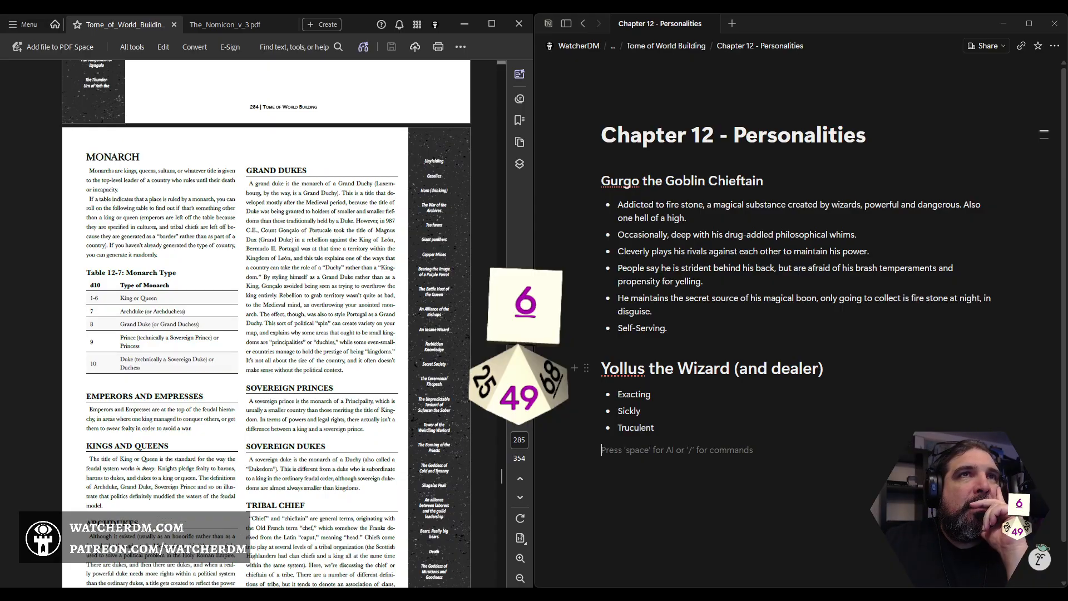
{"action": "scroll", "coordinate": [501, 477], "scroll_direction": "up", "scroll_amount": 13}
{"action": "scroll", "coordinate": [501, 476], "scroll_direction": "down", "scroll_amount": 14}
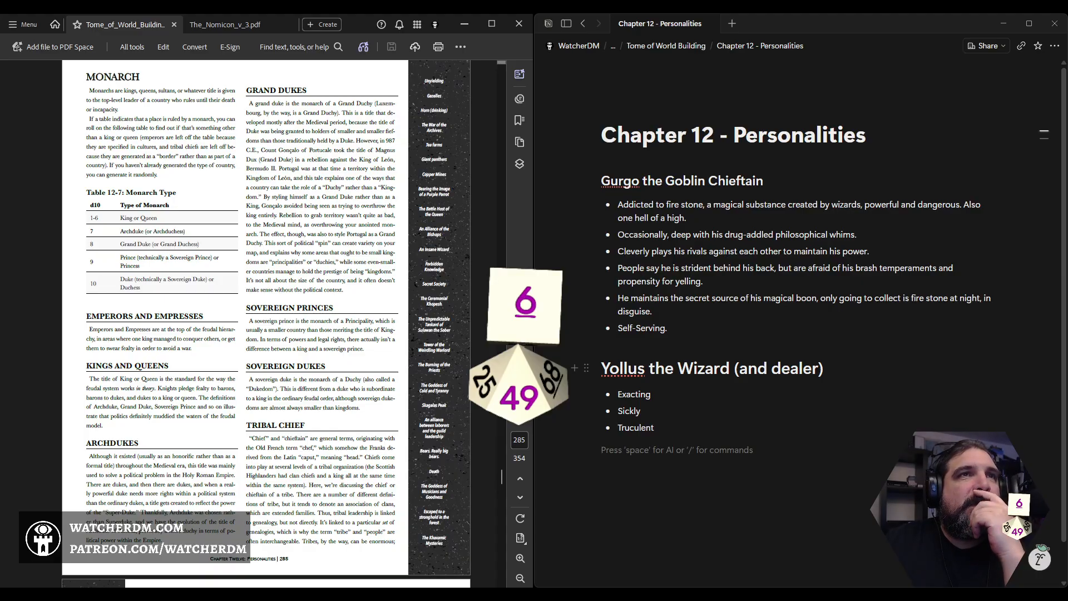
- Read on through the monarch titles and Naming a Monarch to Table 12-8: Random Personalities to Include in Histories
{"action": "scroll", "coordinate": [266, 324], "scroll_direction": "down", "scroll_amount": 2}
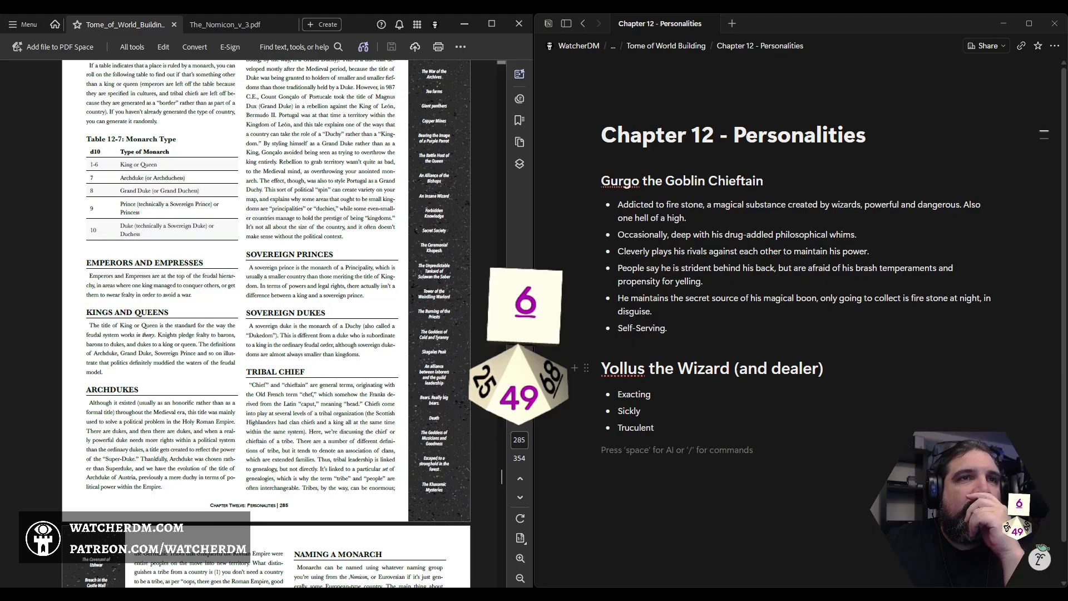
{"action": "scroll", "coordinate": [266, 324], "scroll_direction": "up", "scroll_amount": 2}
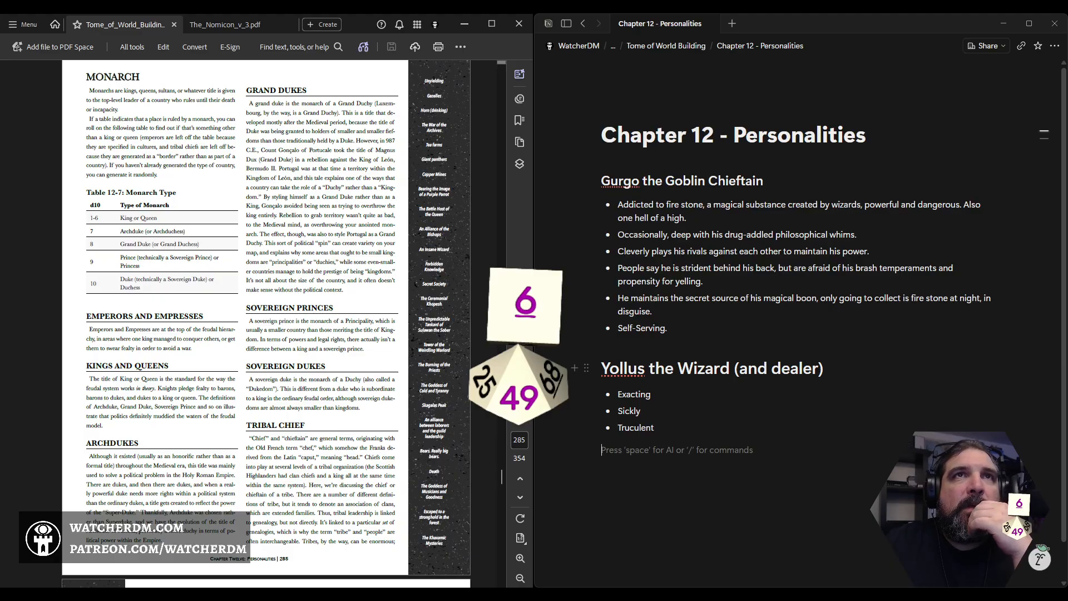
{"action": "scroll", "coordinate": [501, 476], "scroll_direction": "down", "scroll_amount": 5}
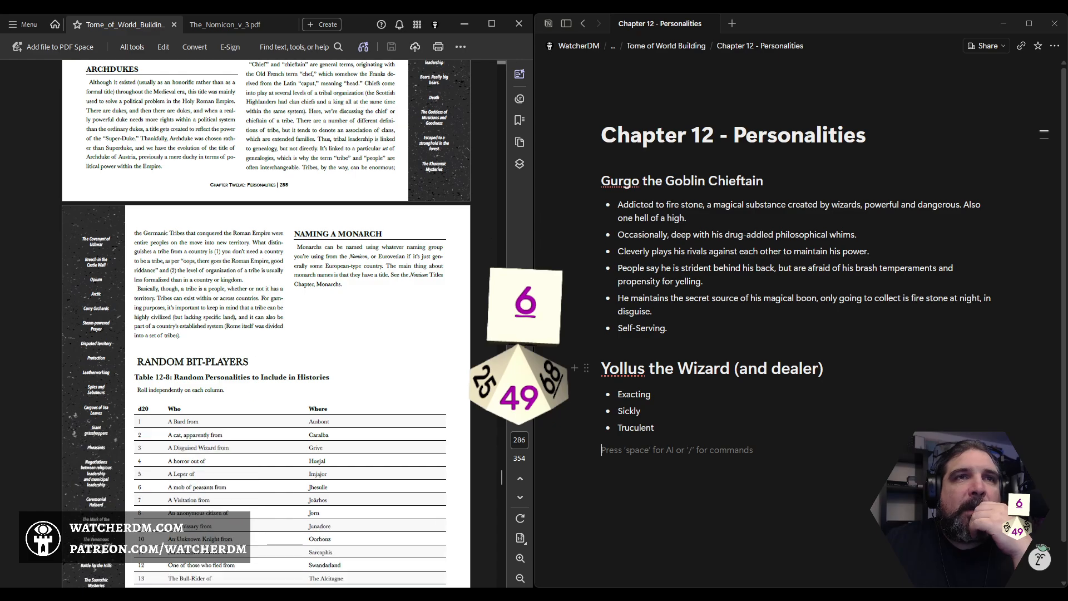
{"action": "scroll", "coordinate": [501, 477], "scroll_direction": "down", "scroll_amount": 1}
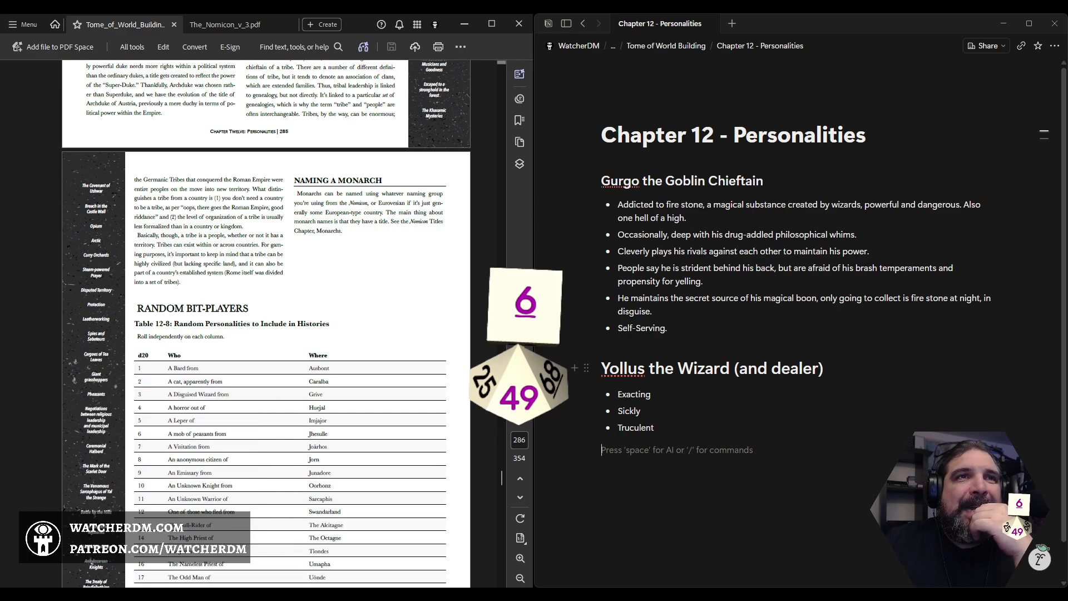
{"action": "scroll", "coordinate": [501, 477], "scroll_direction": "down", "scroll_amount": 1}
{"action": "scroll", "coordinate": [501, 476], "scroll_direction": "down", "scroll_amount": 1}
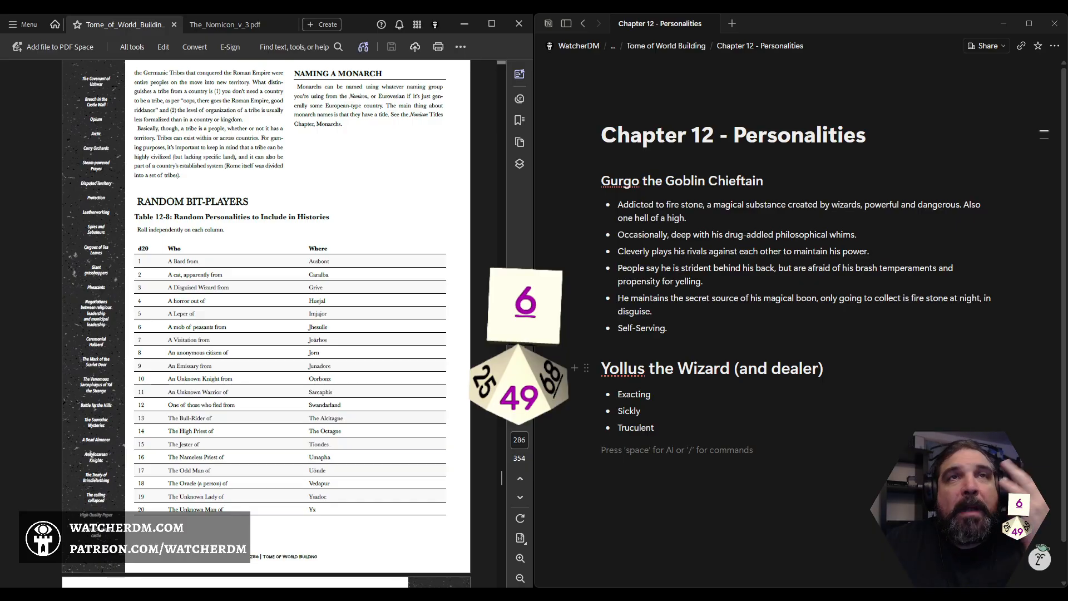
{"action": "scroll", "coordinate": [501, 477], "scroll_direction": "down", "scroll_amount": 2}
{"action": "scroll", "coordinate": [501, 476], "scroll_direction": "up", "scroll_amount": 1}
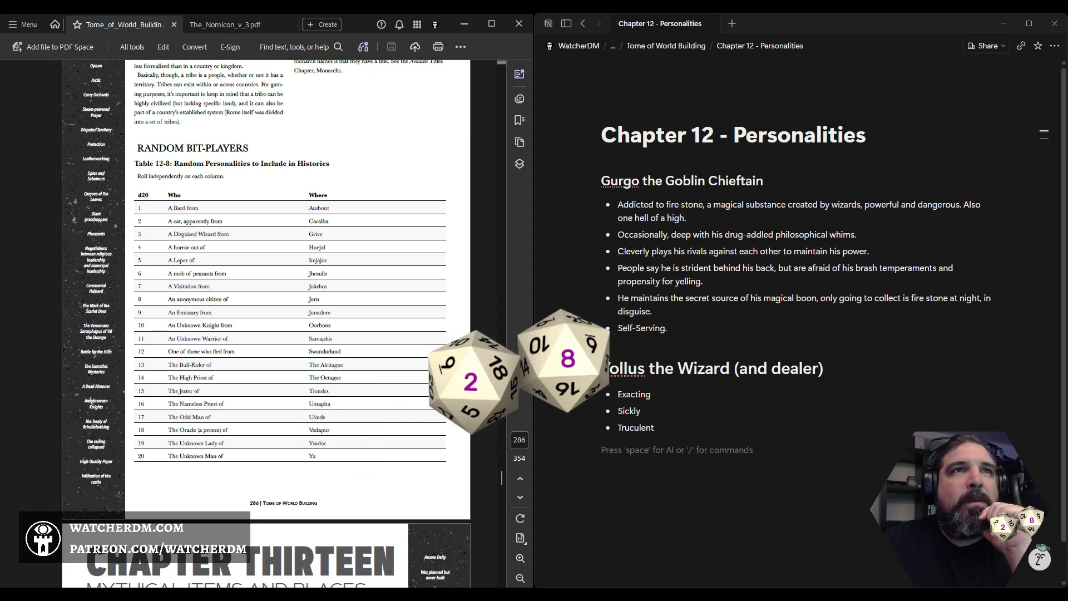
{"action": "left_click_drag", "start_coordinate": [168, 220], "coordinate": [246, 224]}
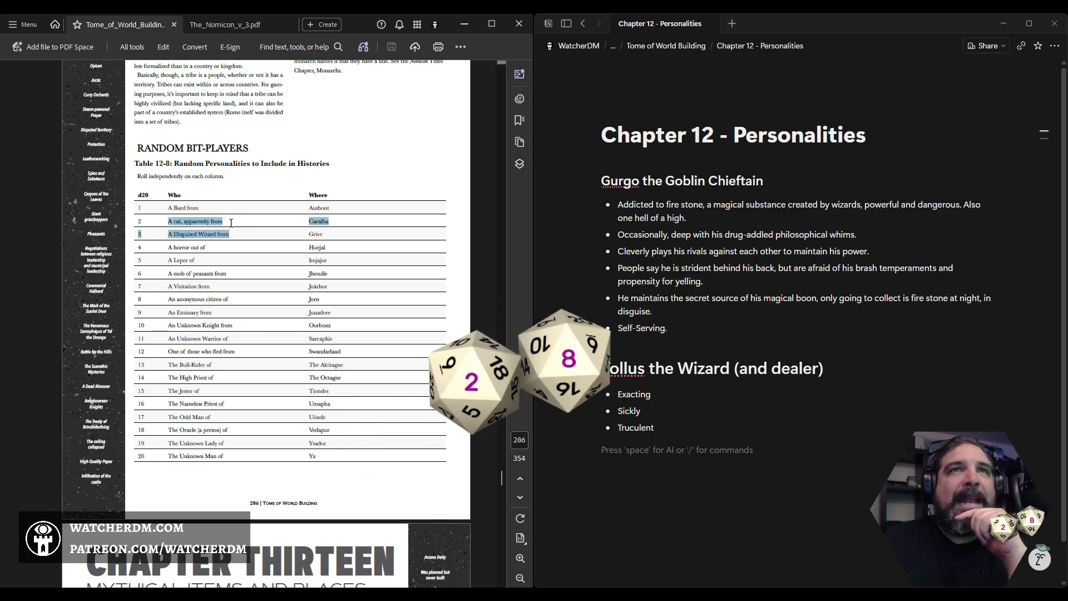
{"action": "right_click", "coordinate": [226, 223]}
{"action": "left_click", "coordinate": [252, 262]}
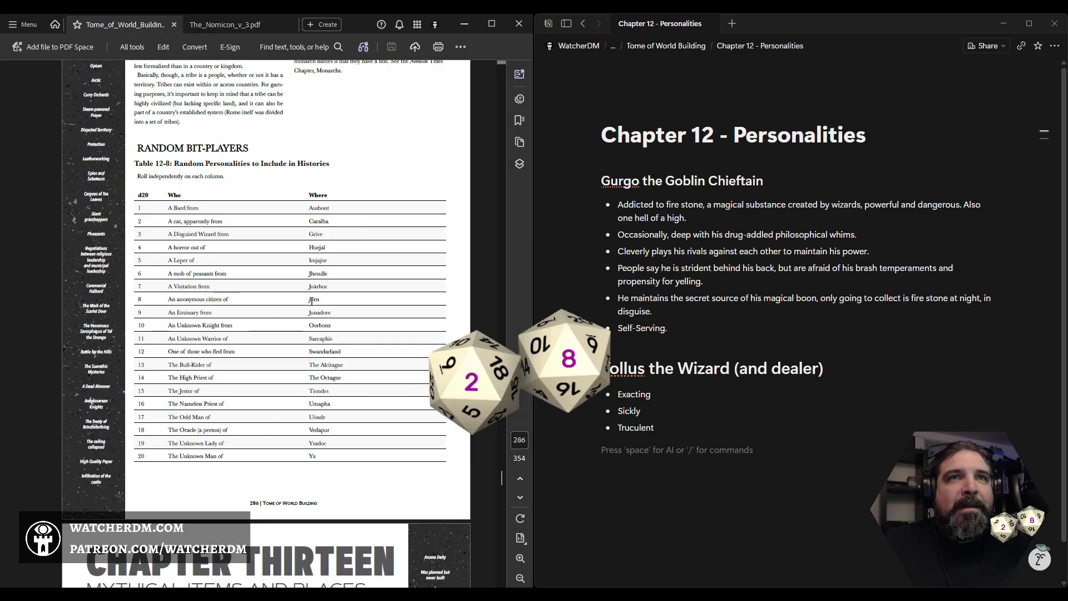
- Add the bullet "A Cat Apparently from Jorn" below the Yollus traits, combining rows 2 and 8 of Table 12-8
{"action": "left_click", "coordinate": [662, 451]}
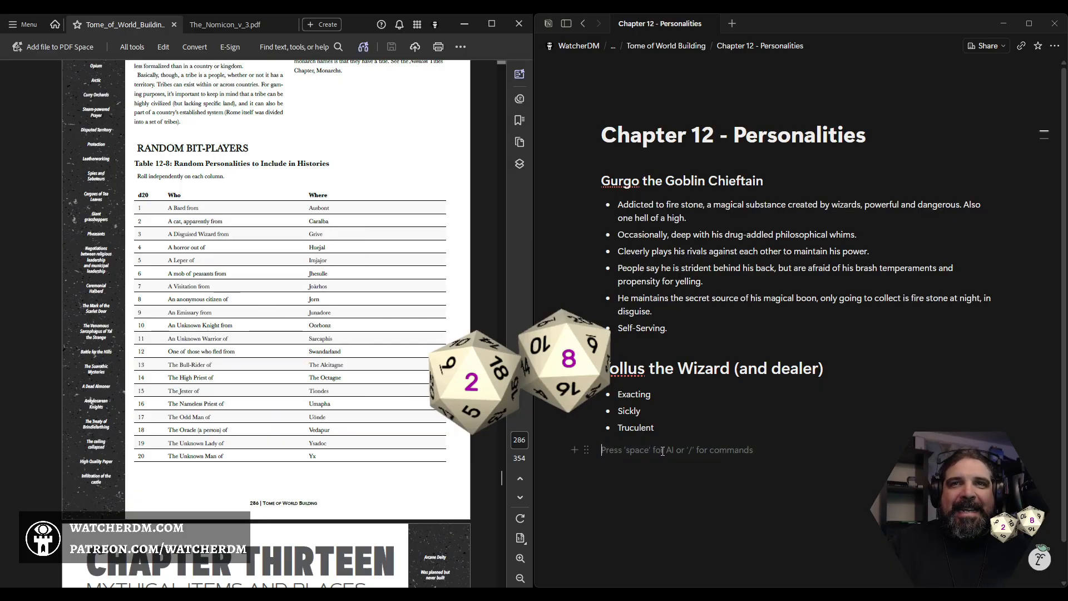
{"action": "type", "text": "A Ca"}
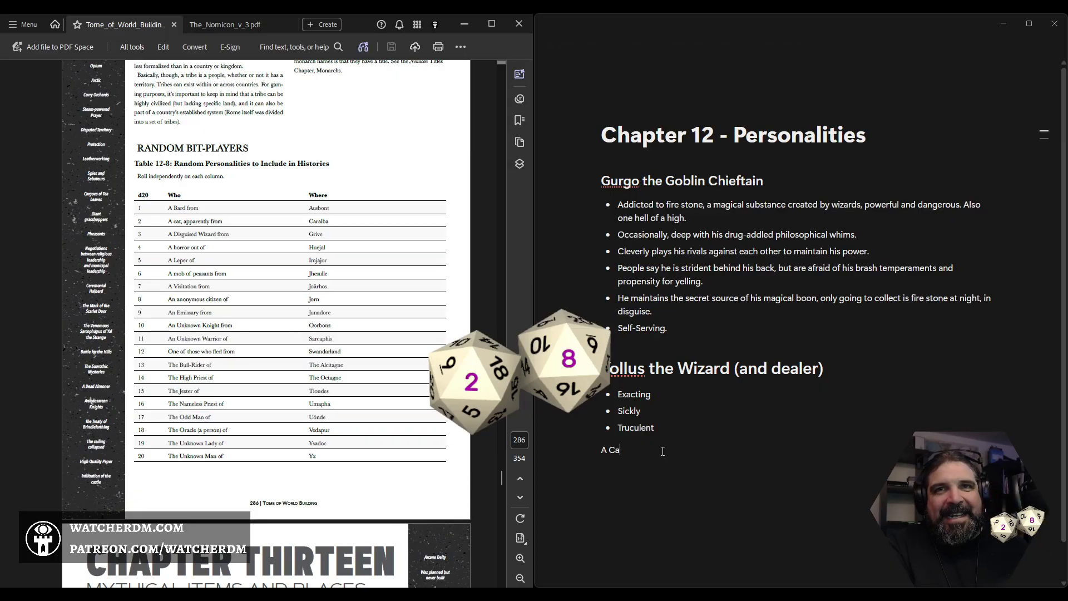
{"action": "type", "text": "t Apparent"}
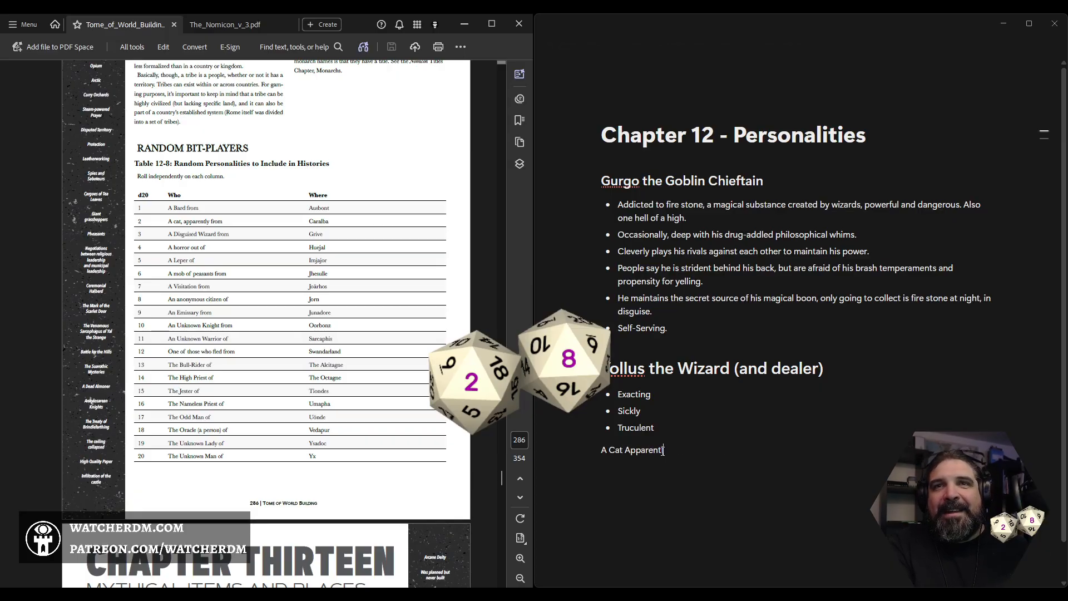
{"action": "type", "text": "ly from Jorn"}
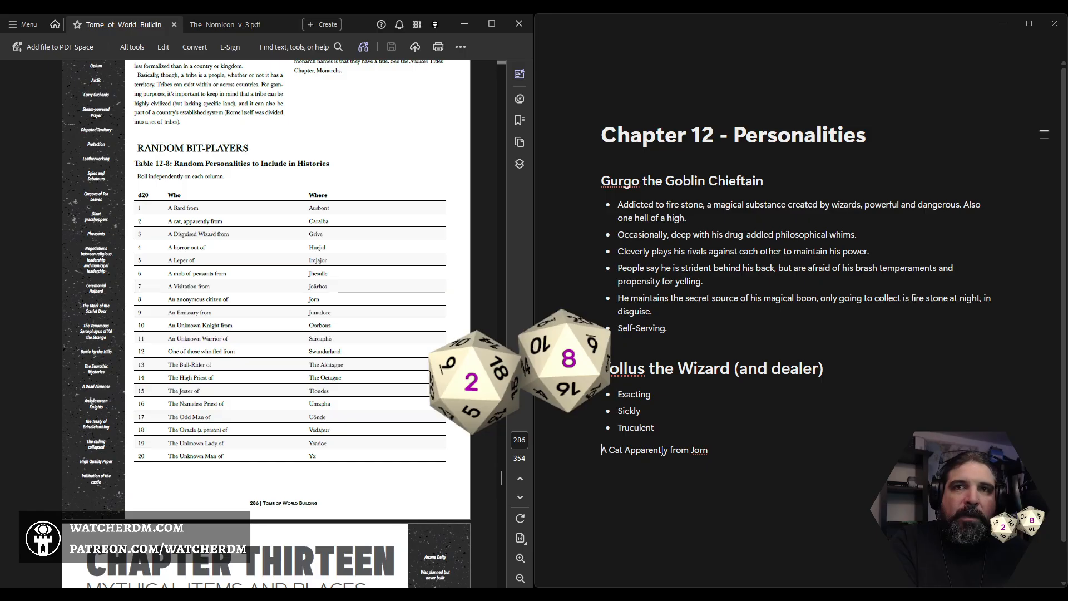
{"action": "type", "text": "-"}
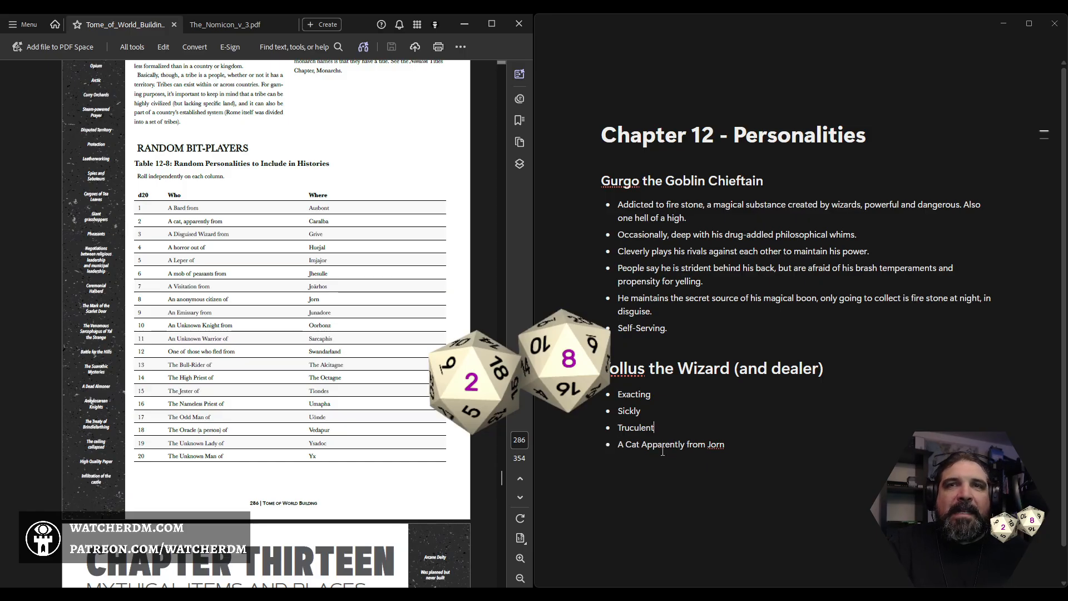
- Insert a separate "Random Bit-Players" line between the Yollus traits and the cat bullet
{"action": "key", "text": "Return"}
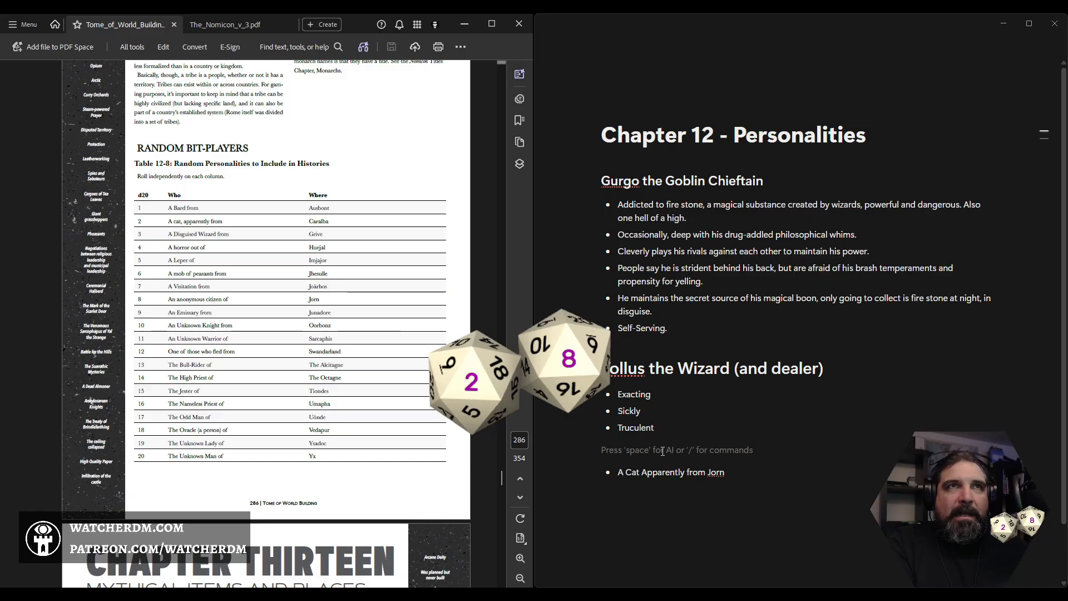
{"action": "type", "text": "Random Bit"}
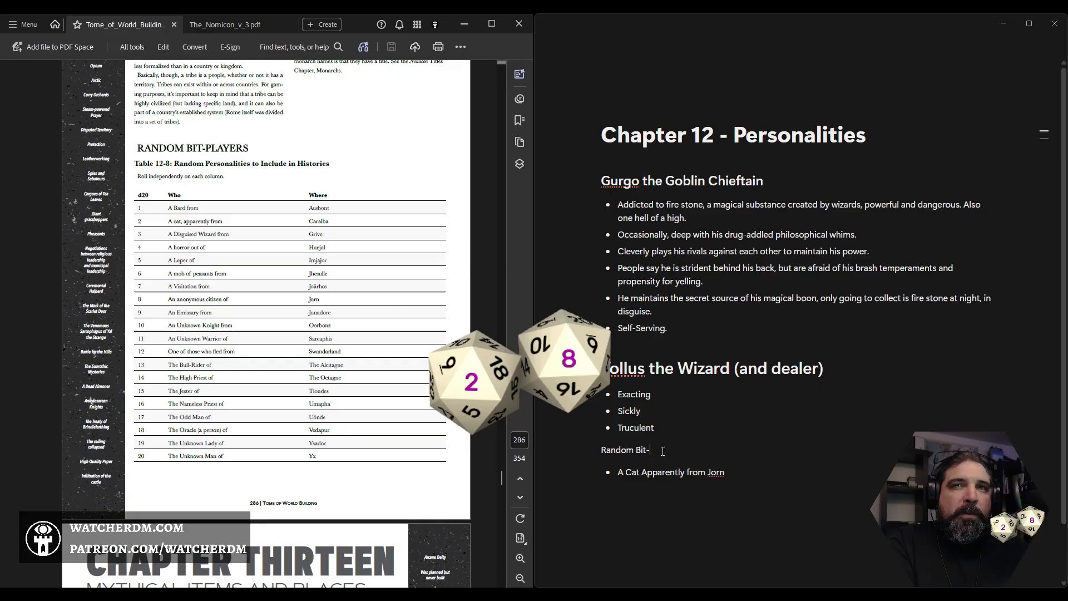
{"action": "type", "text": "-Players"}
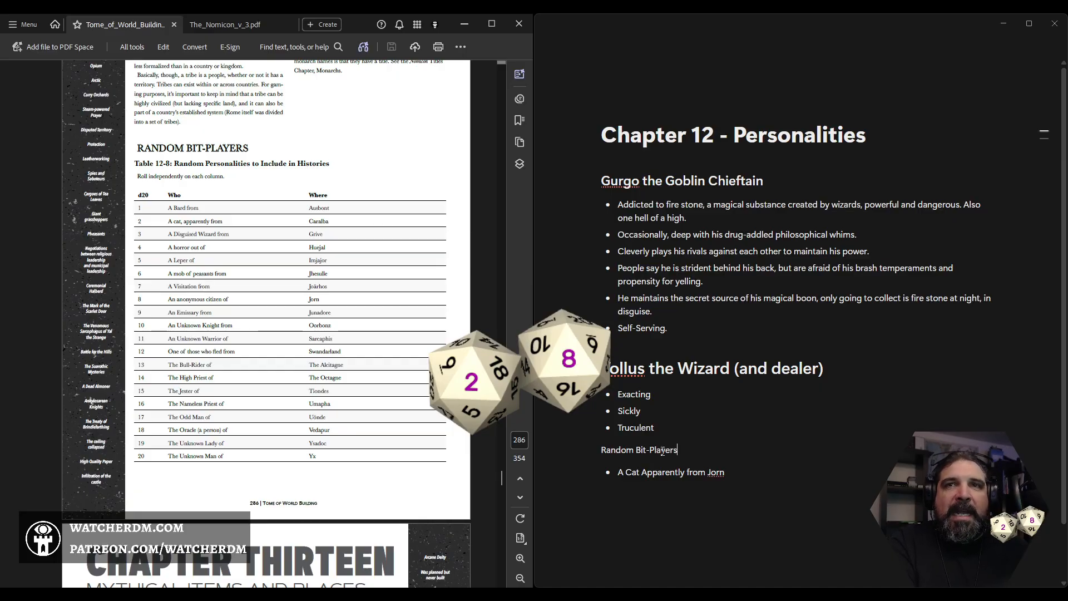
- Add the bullet "A Visitation from the Octagne" below the cat entry and start another empty bullet
{"action": "key", "text": "Down"}
{"action": "key", "text": "Return"}
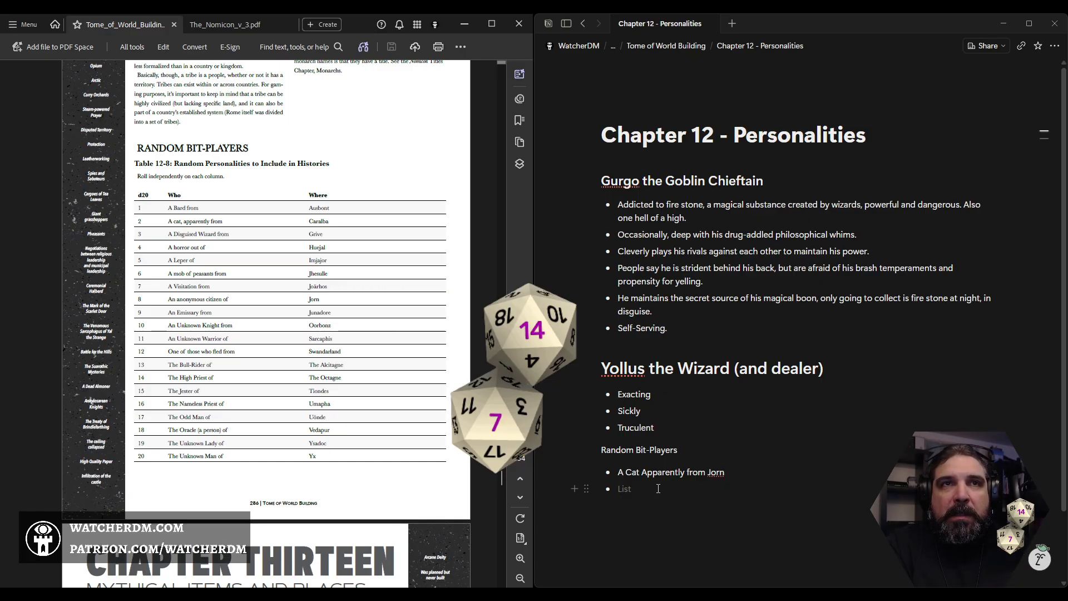
{"action": "type", "text": "A Visit"}
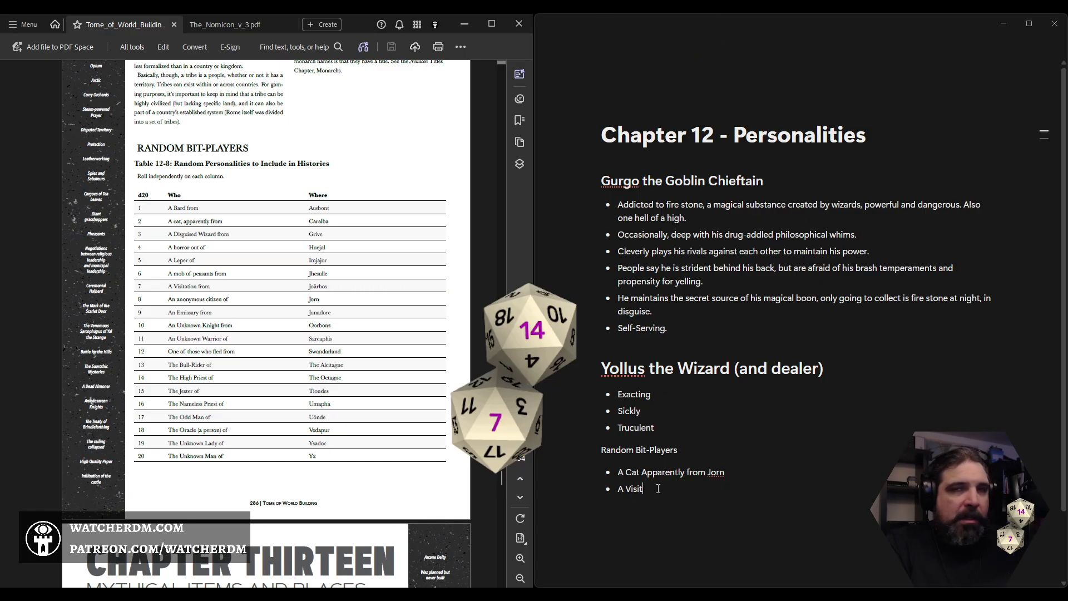
{"action": "type", "text": "ation from the"}
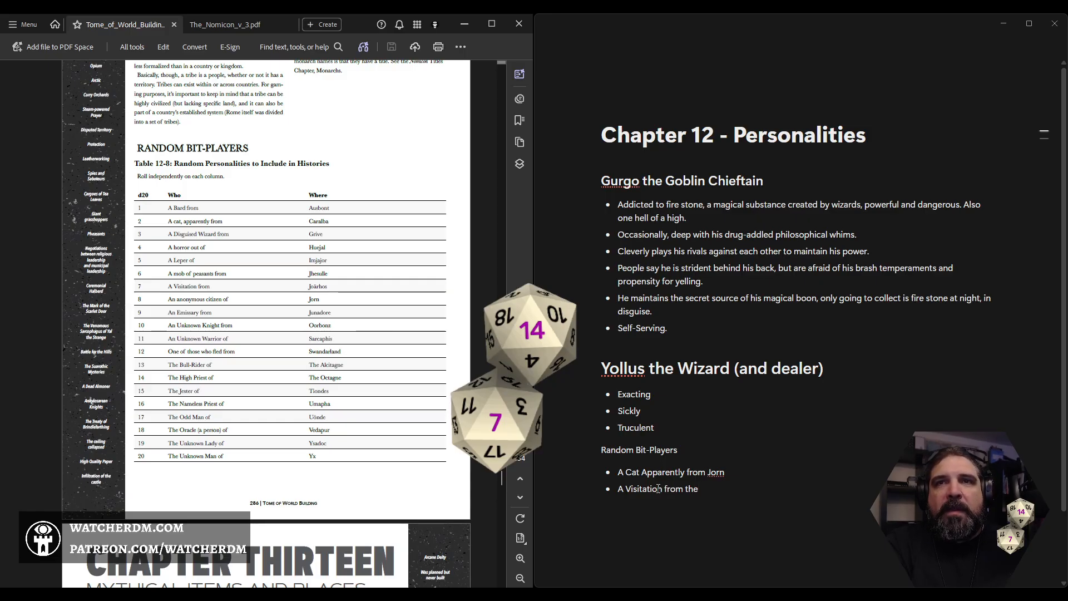
{"action": "type", "text": " Octagne"}
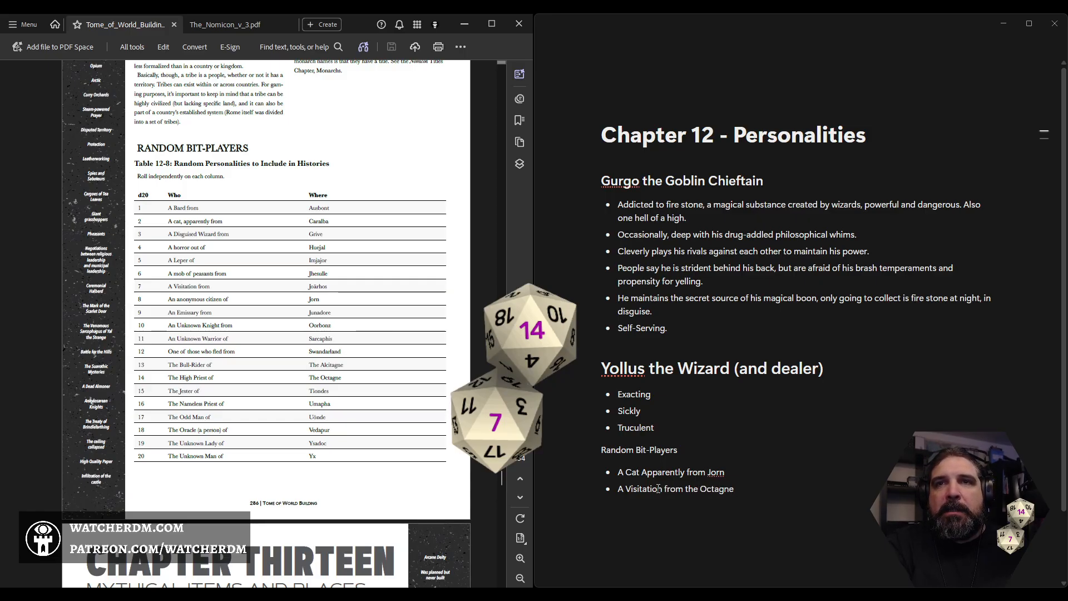
{"action": "key", "text": "Return"}
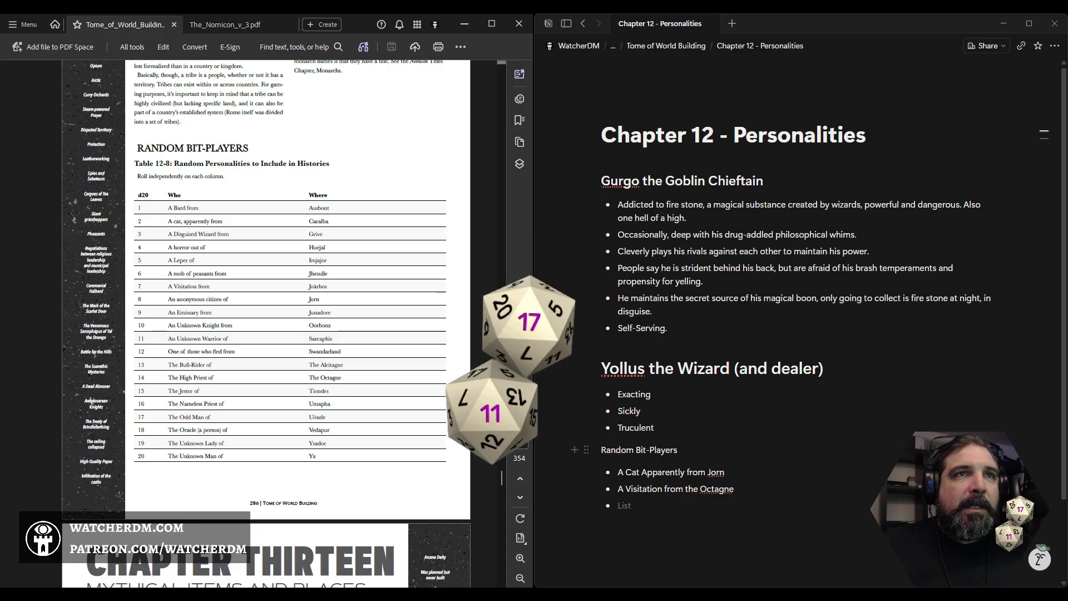
{"action": "left_click_drag", "start_coordinate": [167, 338], "coordinate": [234, 339]}
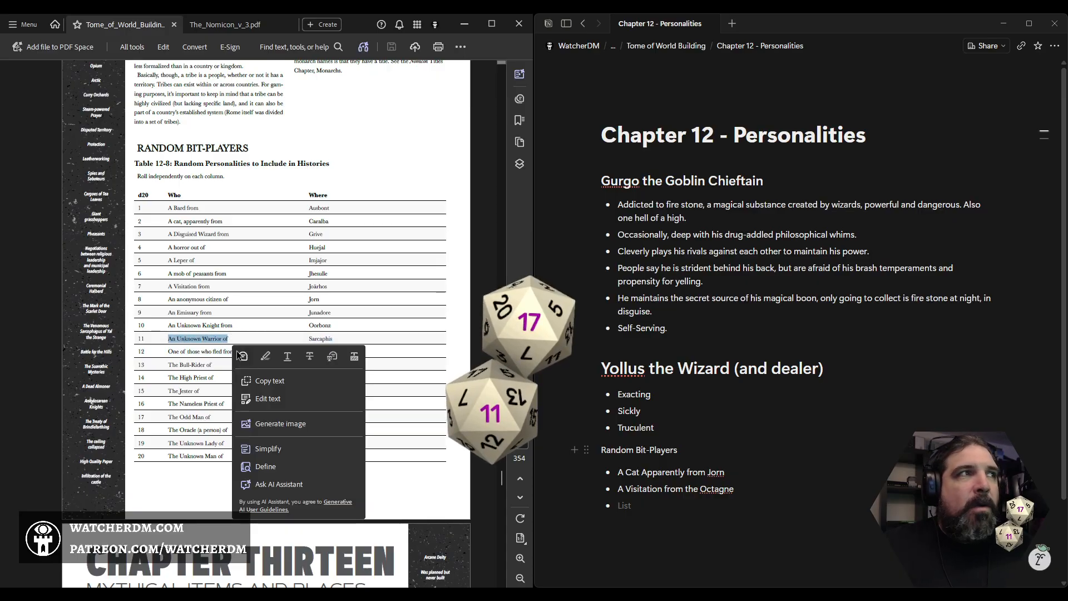
{"action": "left_click", "coordinate": [392, 304]}
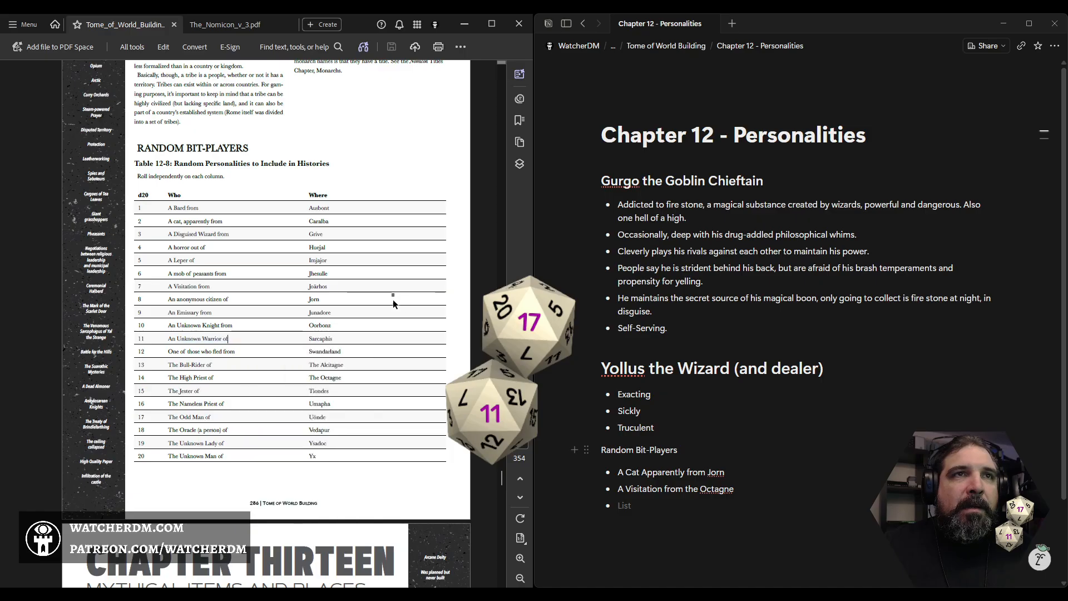
{"action": "double_click", "coordinate": [318, 417]}
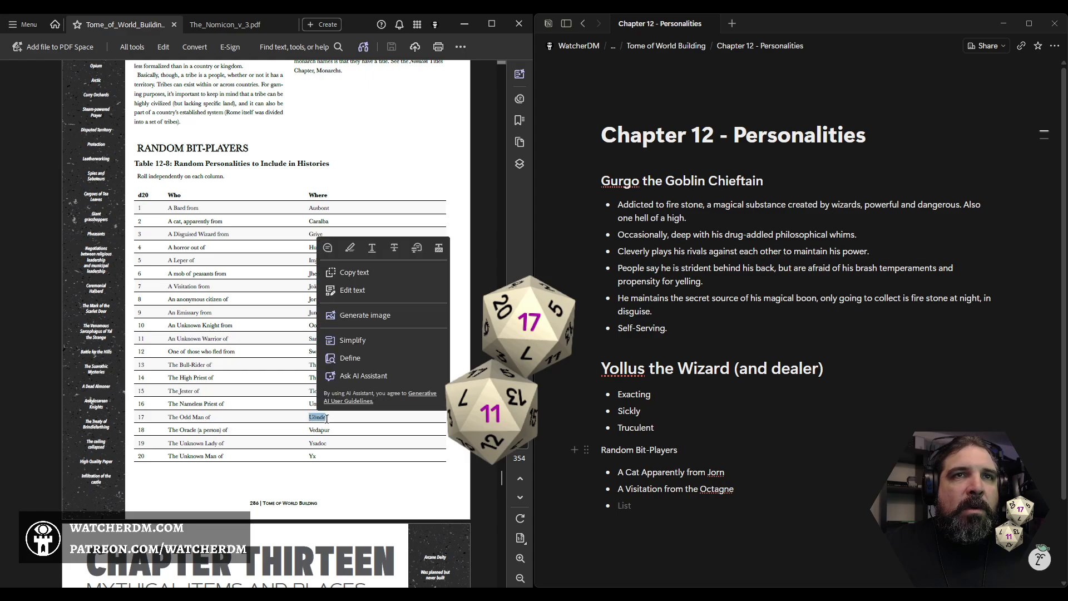
{"action": "left_click", "coordinate": [321, 417]}
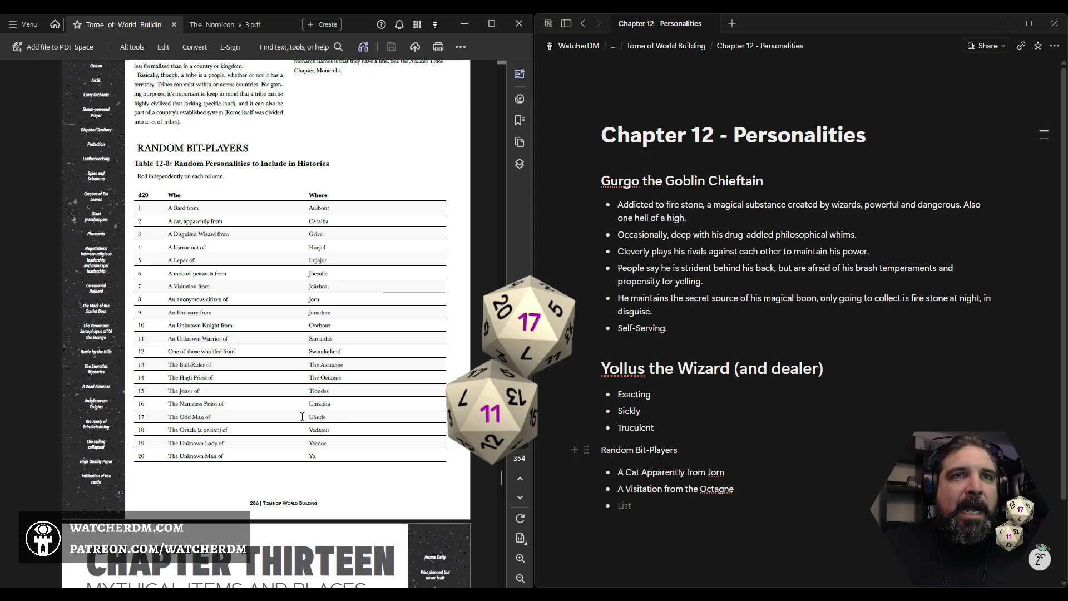
{"action": "double_click", "coordinate": [319, 418]}
{"action": "left_click", "coordinate": [318, 417]}
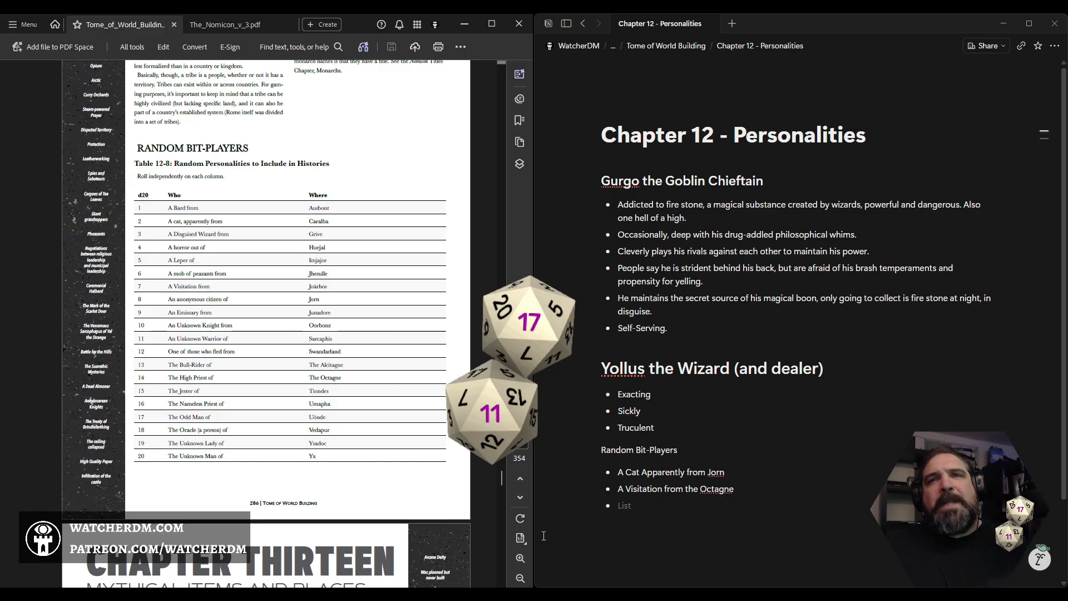
- Fill the third bit-player bullet with "The Odd Man of Sarcaphis", from rows 17 and 11 of Table 12-8
{"action": "type", "text": "The"}
{"action": "type", "text": "Odd Man of"}
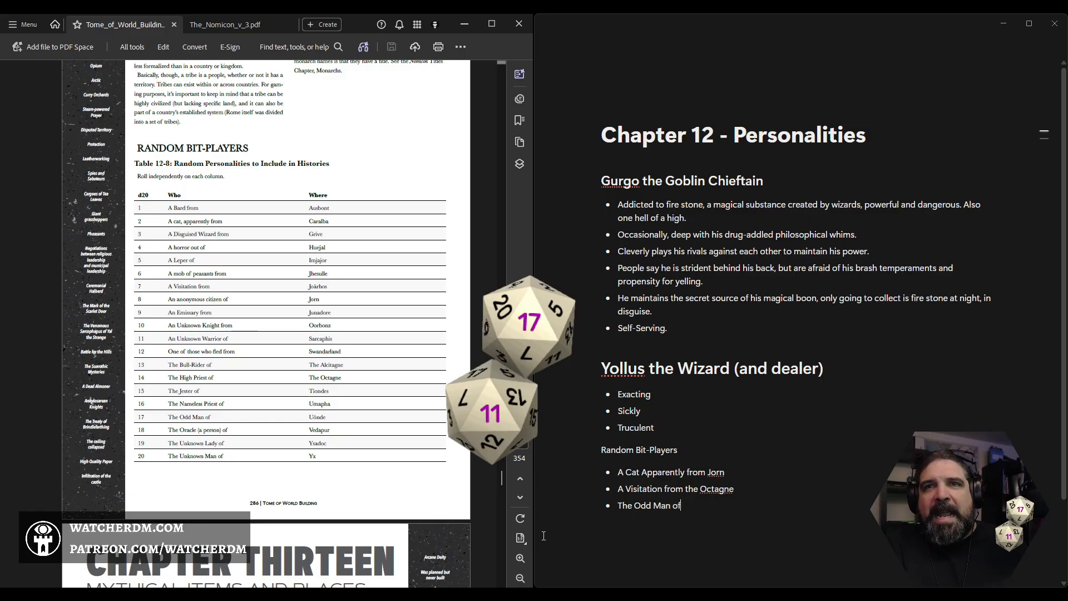
{"action": "type", "text": " Sarg"}
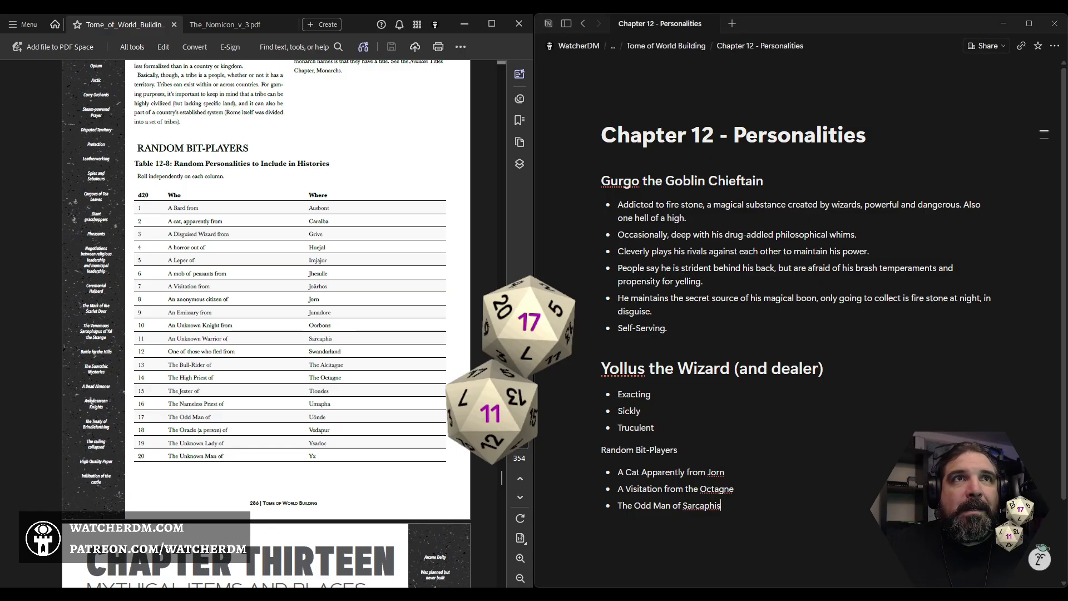
- Turn the "Random Bit-Players" line into a heading of the same size as the Yollus the Wizard heading
{"action": "left_click", "coordinate": [778, 444]}
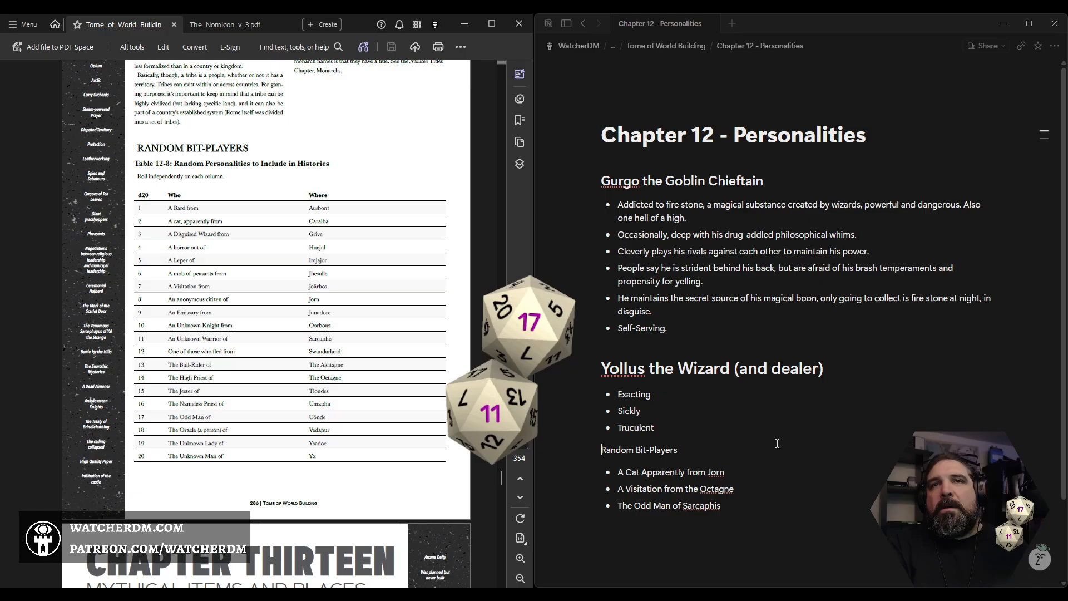
{"action": "key", "text": "Home"}
{"action": "type", "text": "### "}
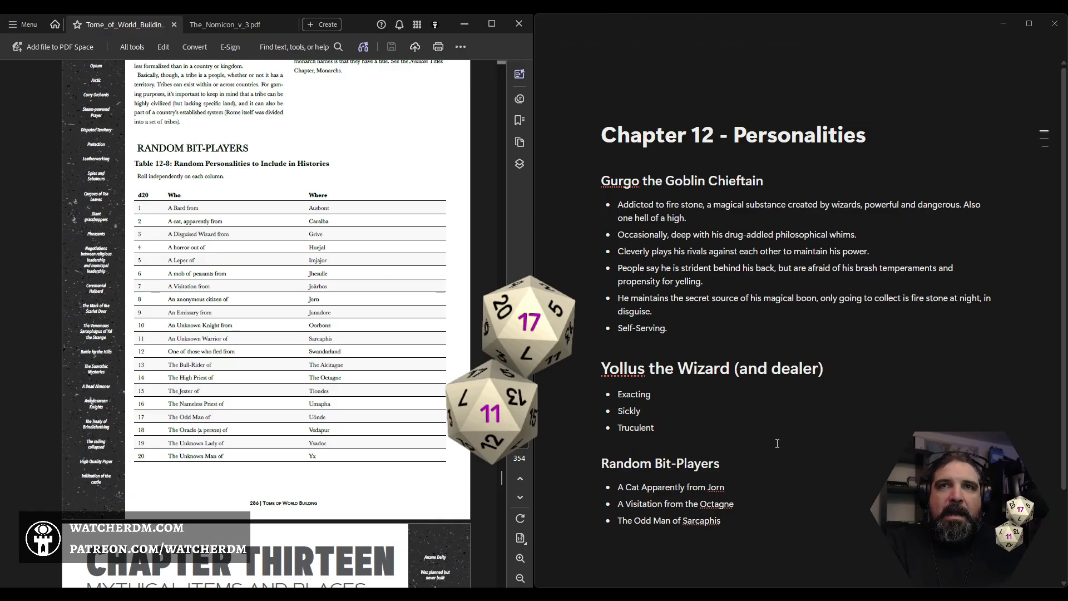
{"action": "type", "text": "#"}
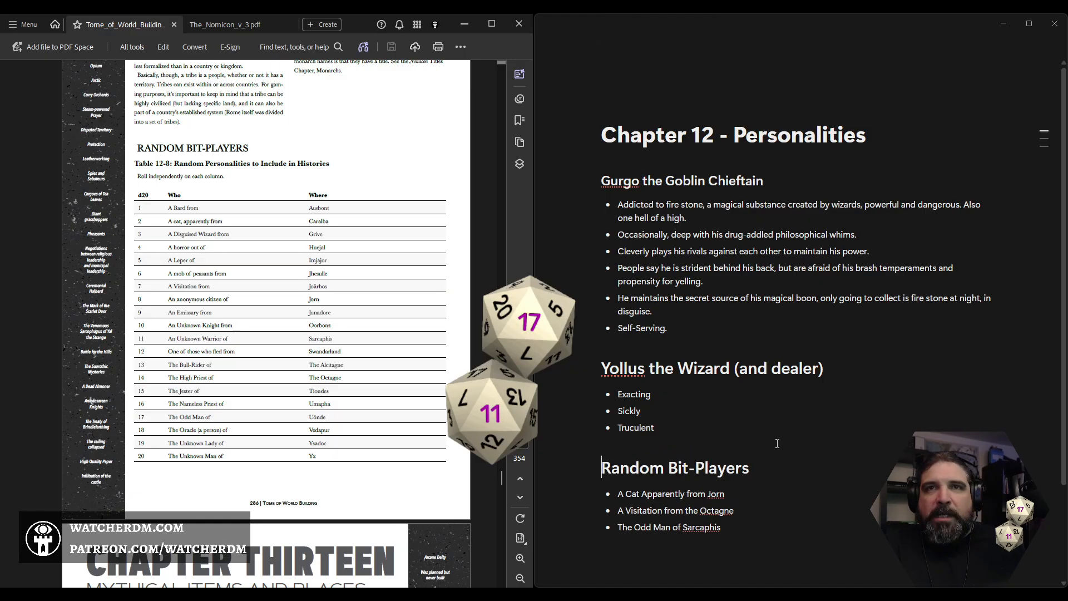
- Look ahead to the Chapter Thirteen opening page with Table 13-1: Mythic Item, and return to Table 12-8
{"action": "mouse_move", "coordinate": [543, 406]}
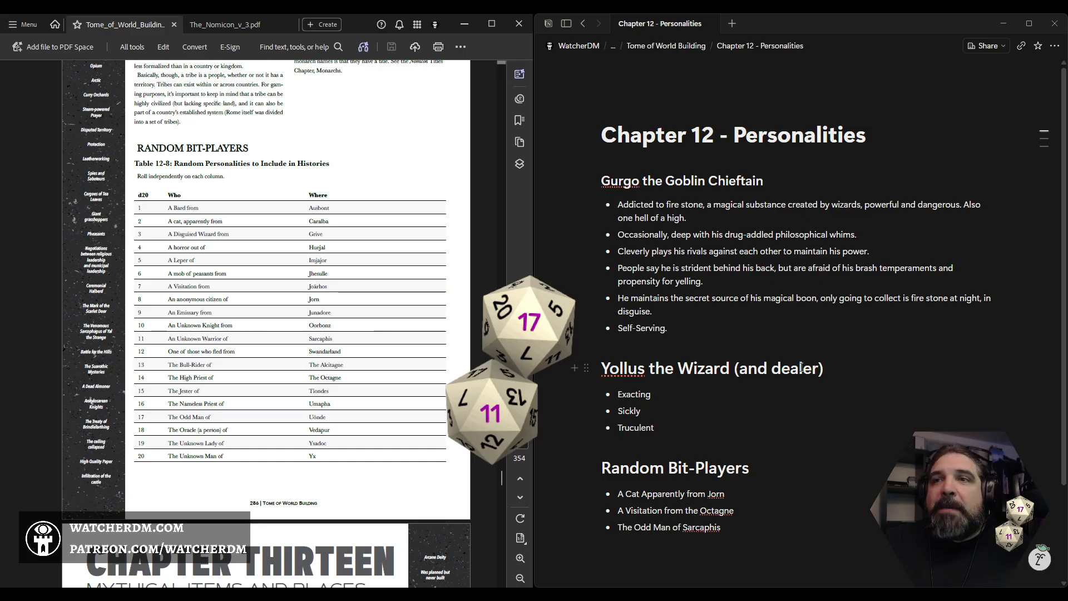
{"action": "scroll", "coordinate": [266, 323], "scroll_direction": "up", "scroll_amount": 3}
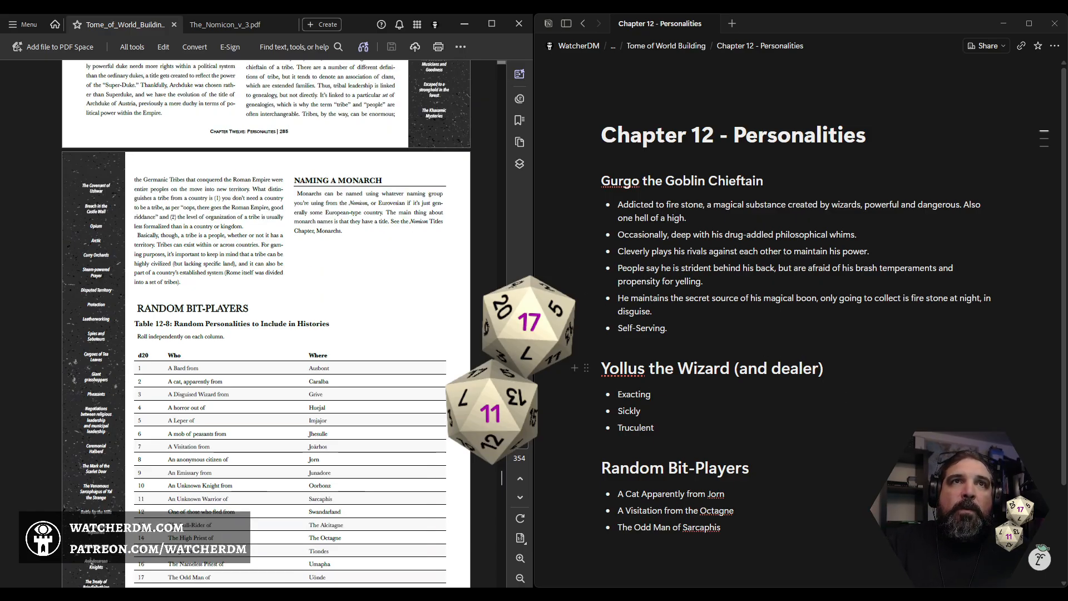
{"action": "scroll", "coordinate": [266, 322], "scroll_direction": "down", "scroll_amount": 8}
{"action": "scroll", "coordinate": [266, 323], "scroll_direction": "down", "scroll_amount": 3}
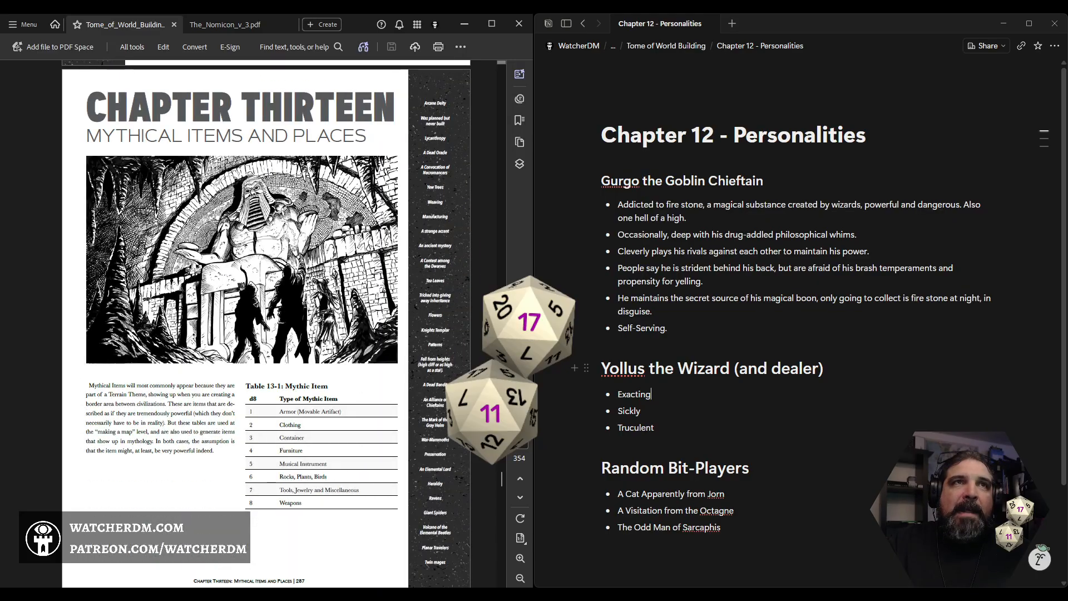
{"action": "scroll", "coordinate": [266, 323], "scroll_direction": "up", "scroll_amount": 9}
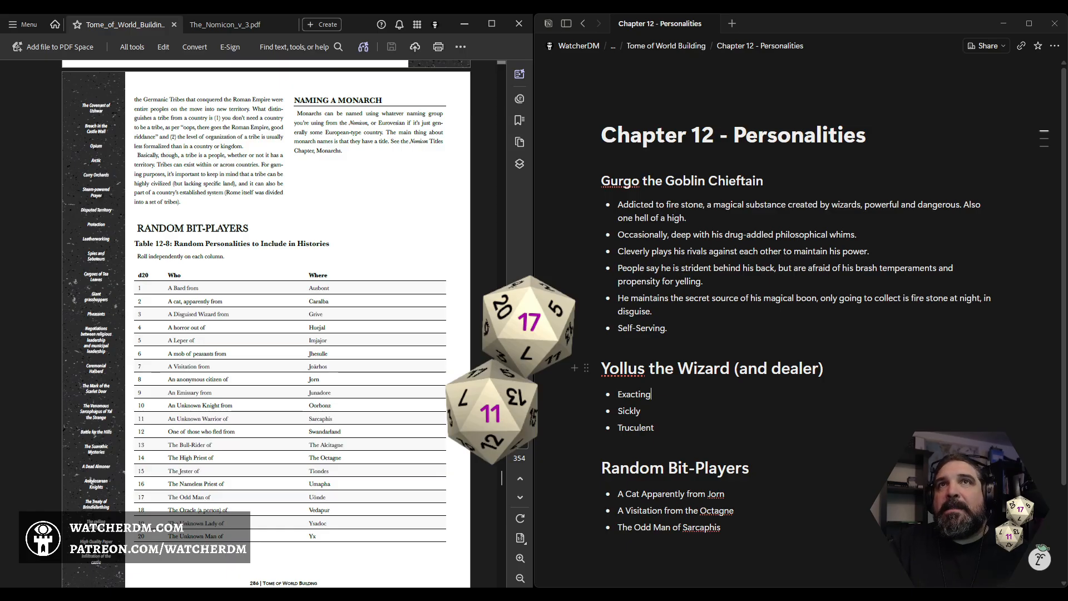
{"action": "mouse_move", "coordinate": [664, 39]}
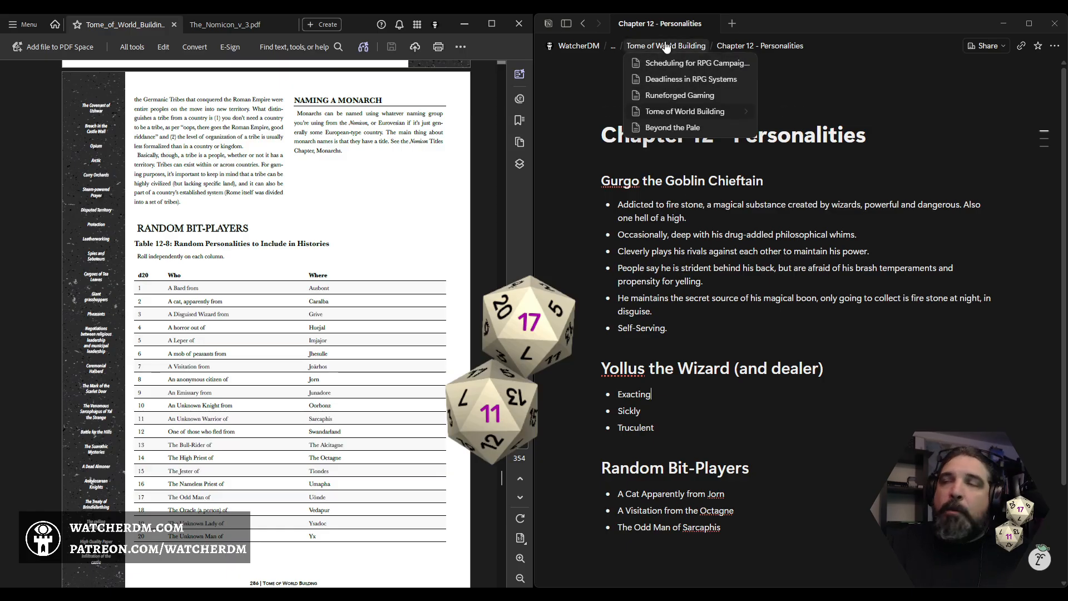